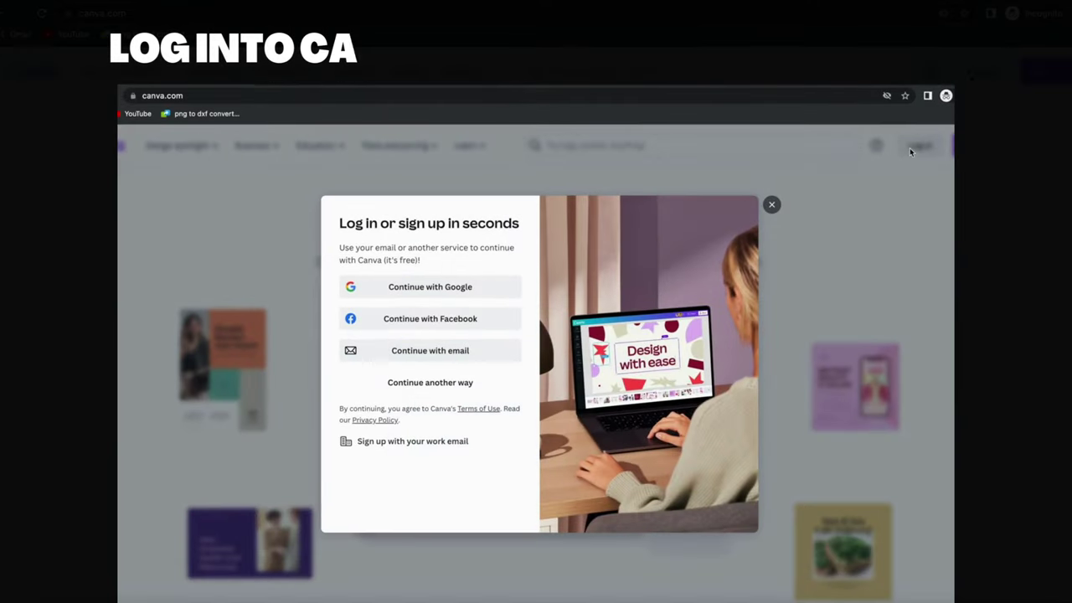
# - Dismiss the login prompt and choose the Continue with email sign-in option
pyautogui.click(772, 205)
pyautogui.click(546, 300)
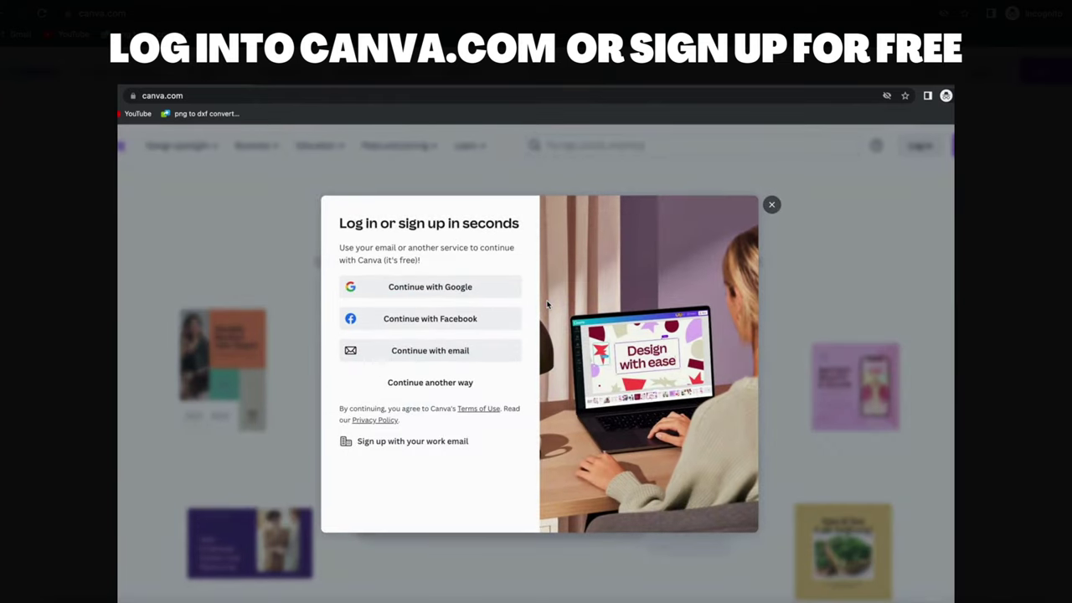
pyautogui.click(489, 355)
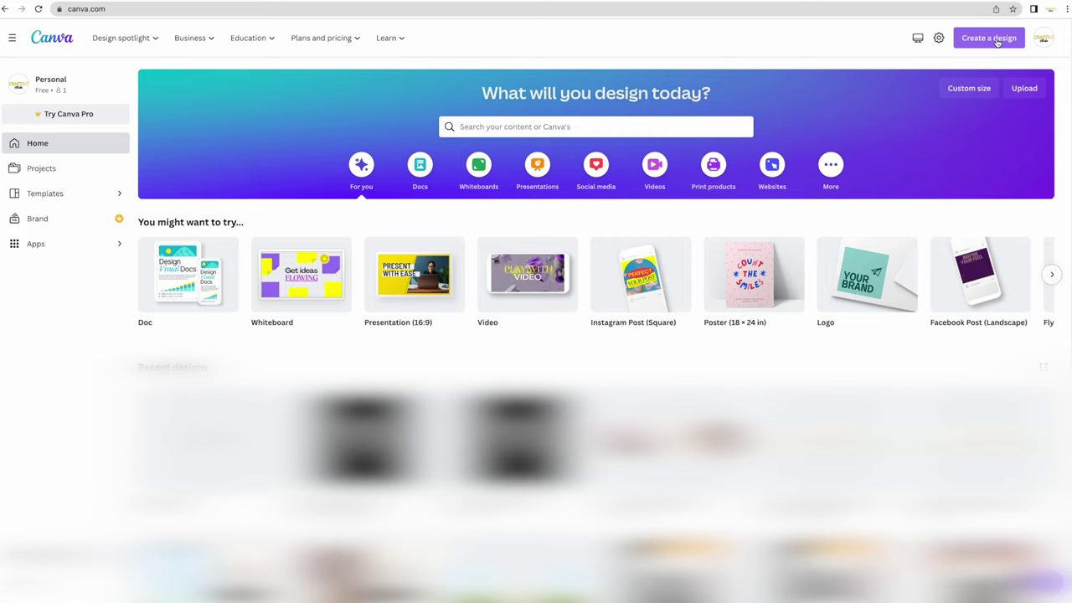
# - Create a custom-size blank design of 6 × 4 inches
pyautogui.click(989, 38)
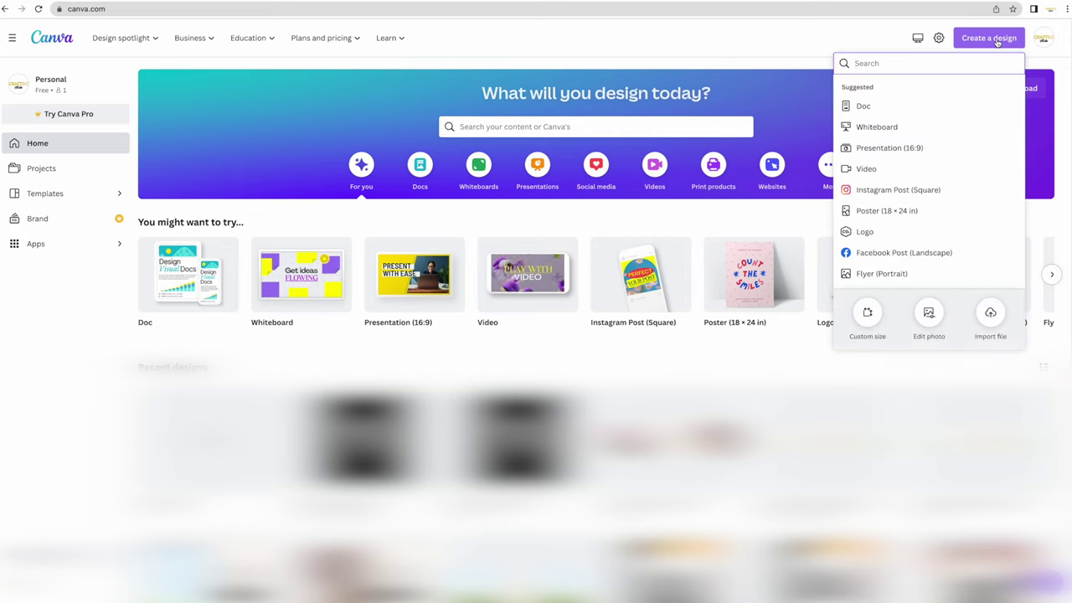
pyautogui.click(871, 316)
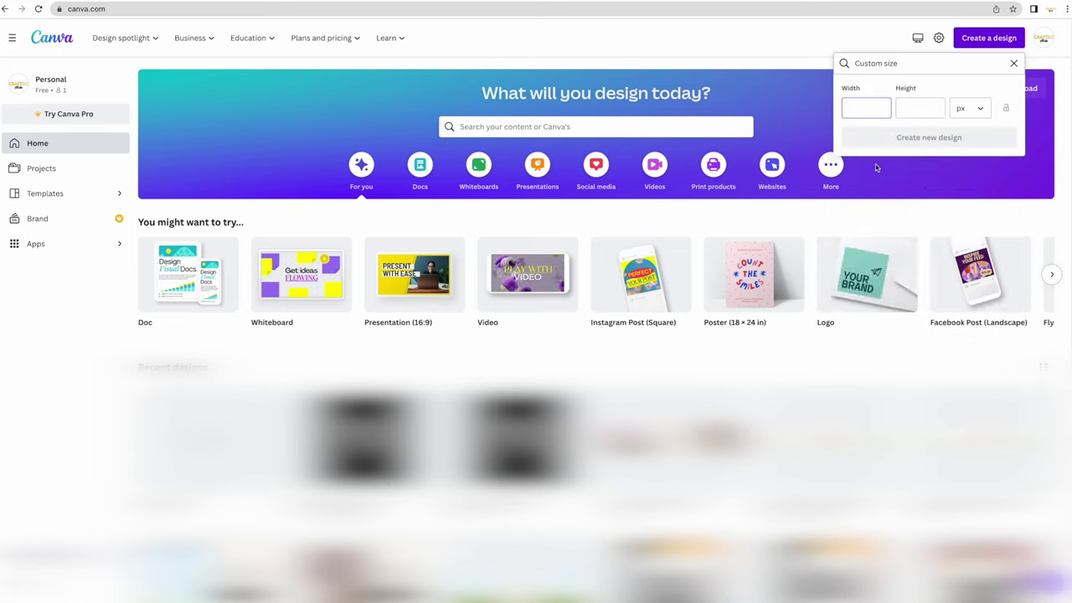
pyautogui.write('6')
pyautogui.press('Tab')
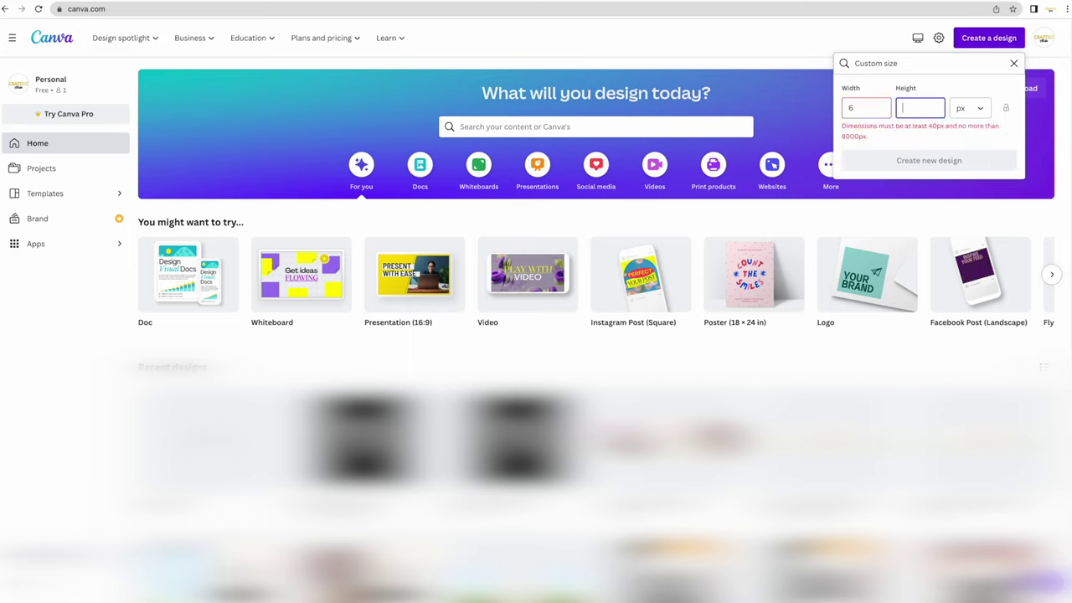
pyautogui.write('4')
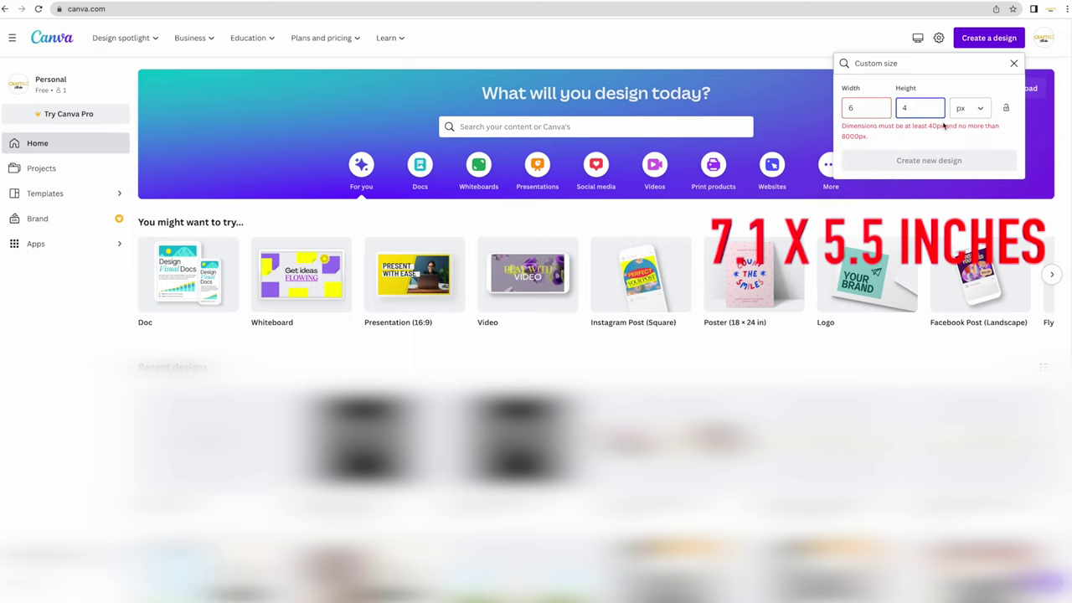
pyautogui.click(968, 108)
pyautogui.click(964, 158)
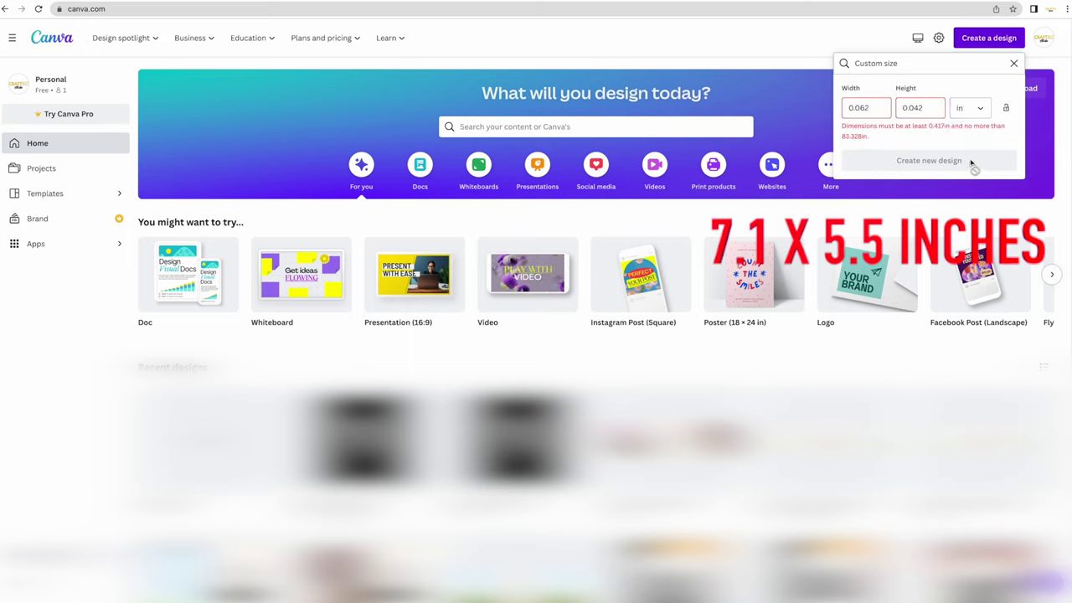
pyautogui.doubleClick(860, 109)
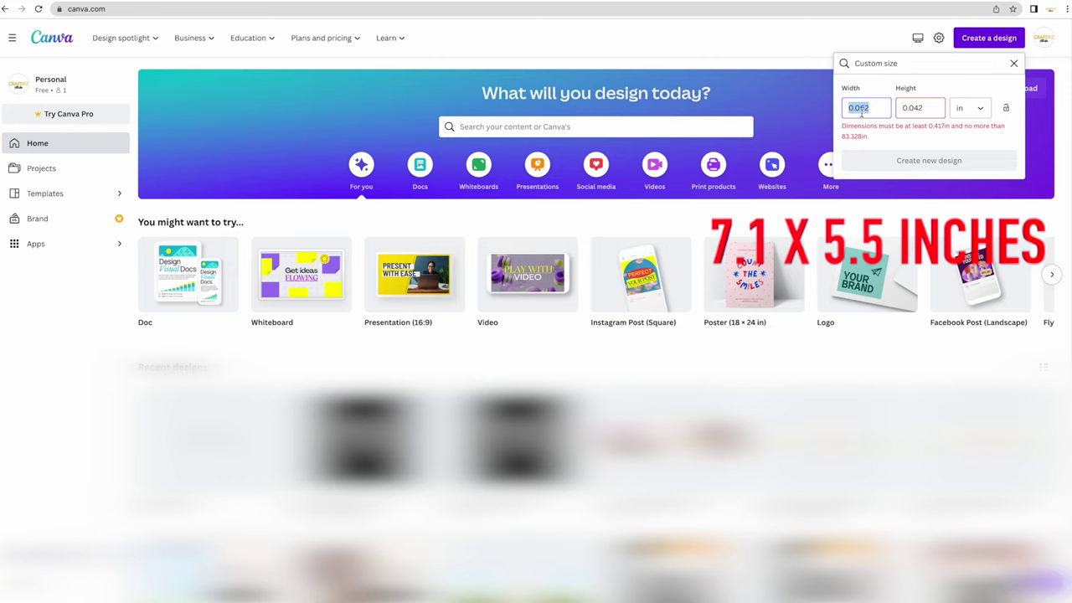
pyautogui.write('6')
pyautogui.press('Tab')
pyautogui.write('5')
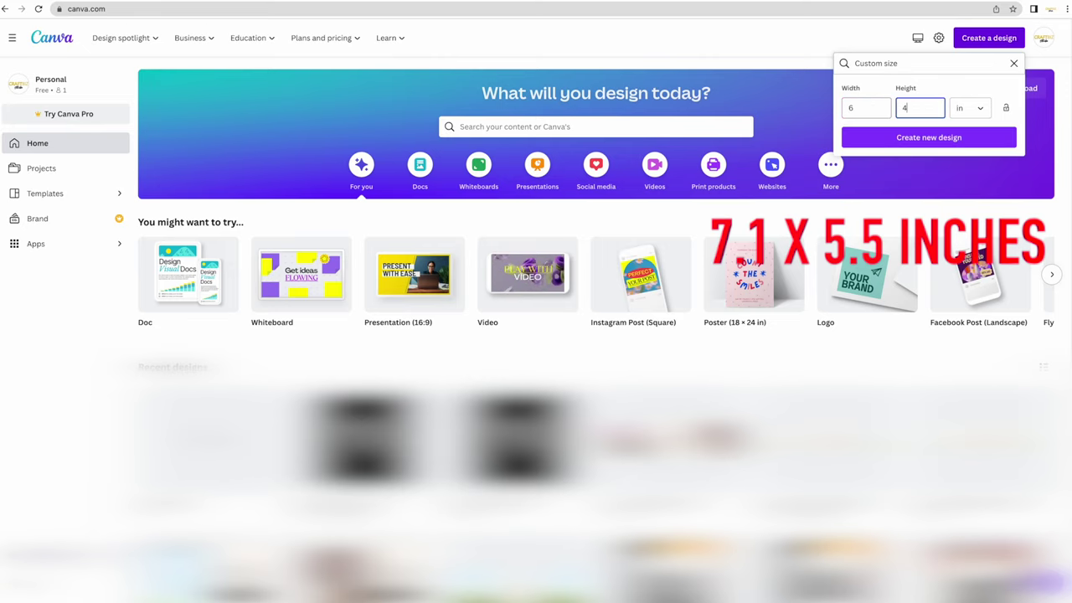
pyautogui.click(926, 145)
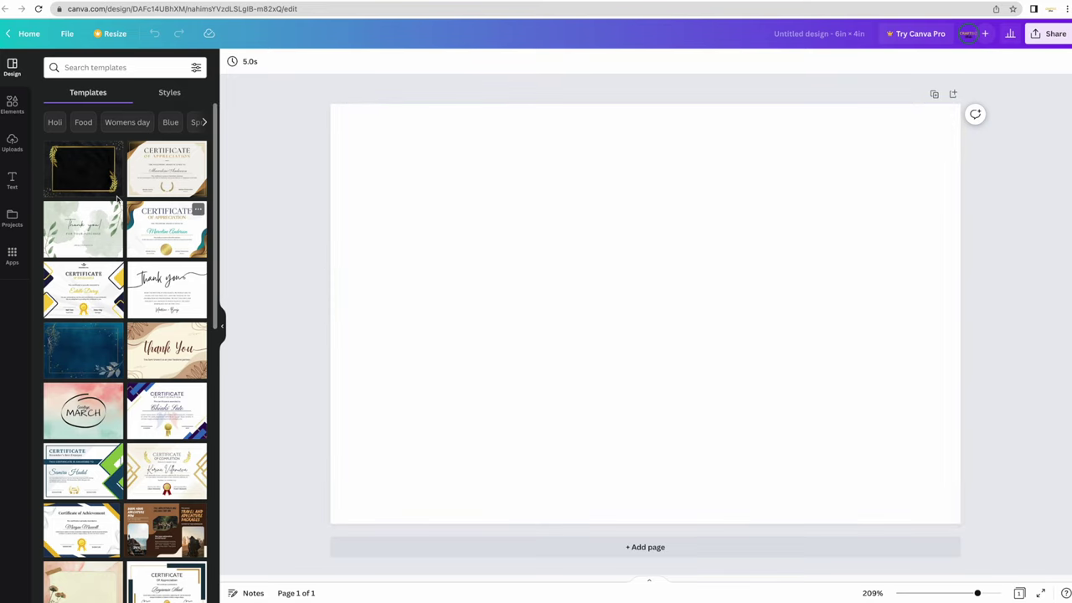
# - Browse the Text panel's font combinations and drag the XOCOLAT ATELIER combination onto the page
pyautogui.click(11, 186)
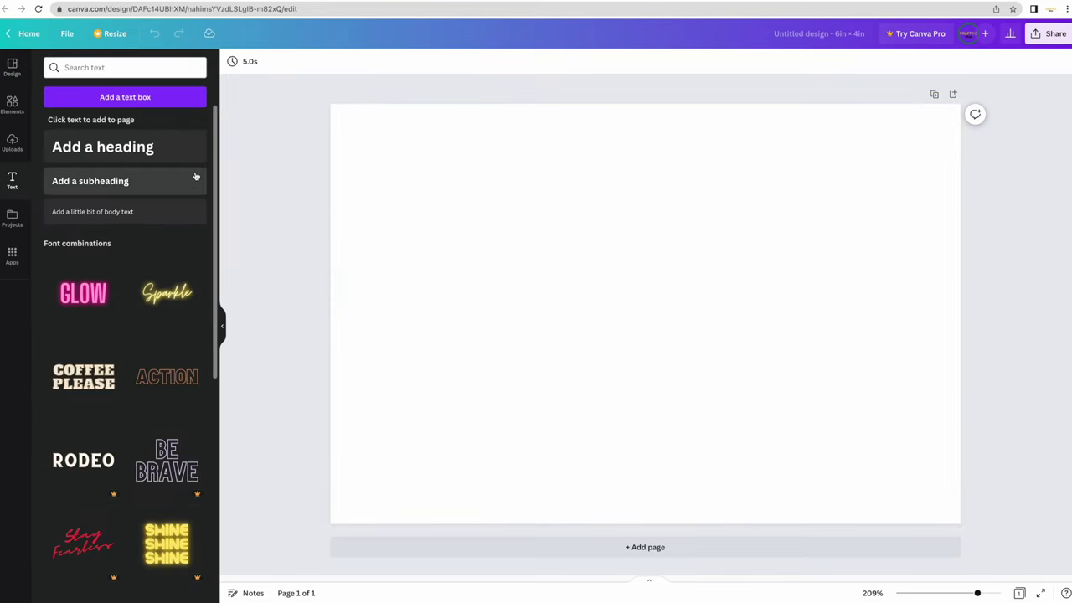
pyautogui.moveTo(215, 135); pyautogui.dragTo(215, 502)
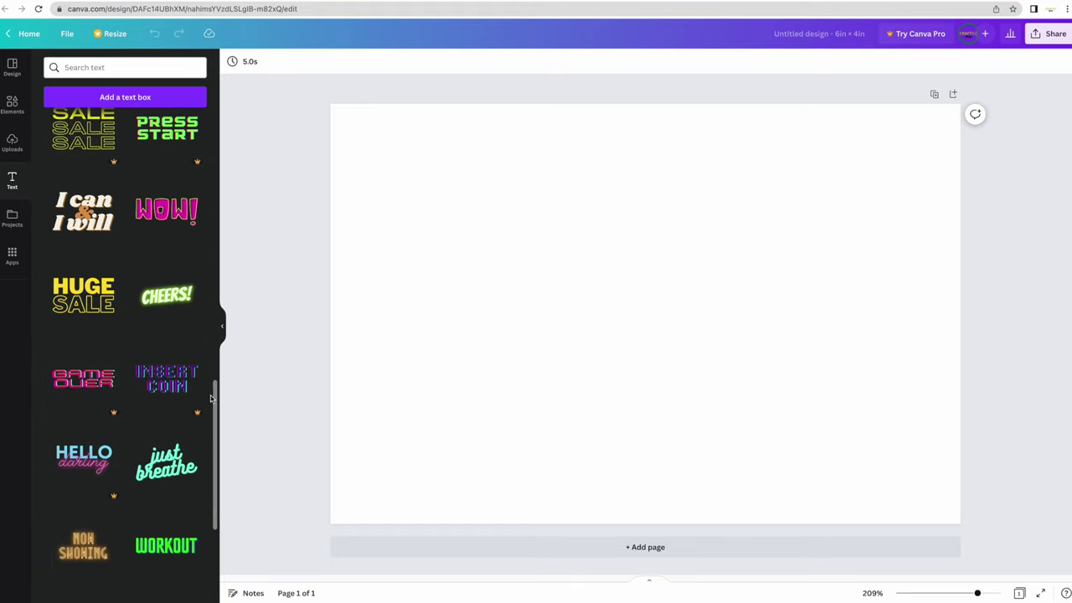
pyautogui.moveTo(214, 435); pyautogui.dragTo(206, 584)
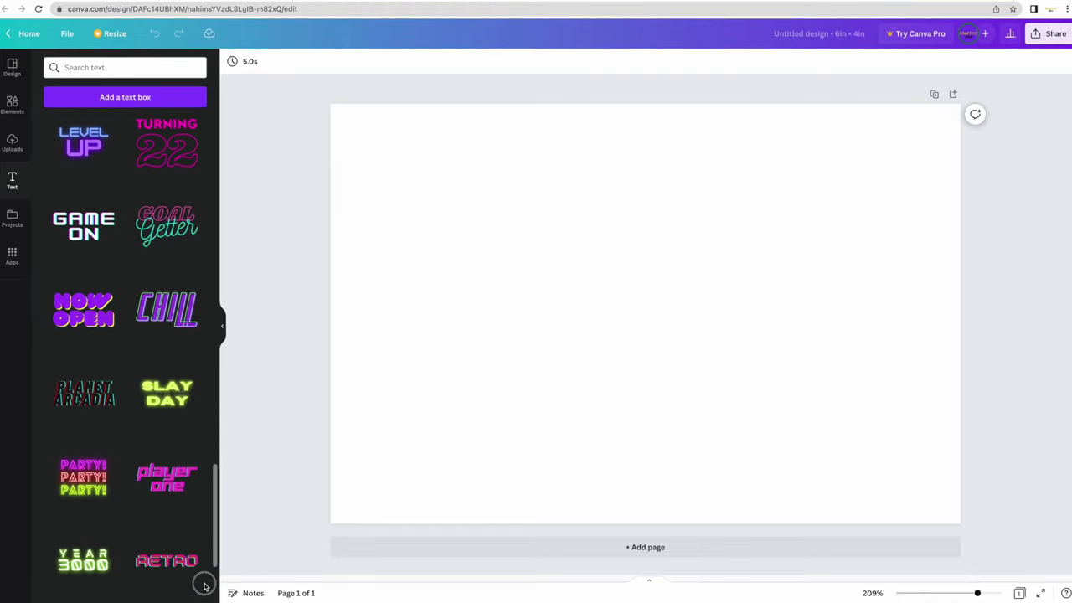
pyautogui.moveTo(214, 483); pyautogui.dragTo(205, 580)
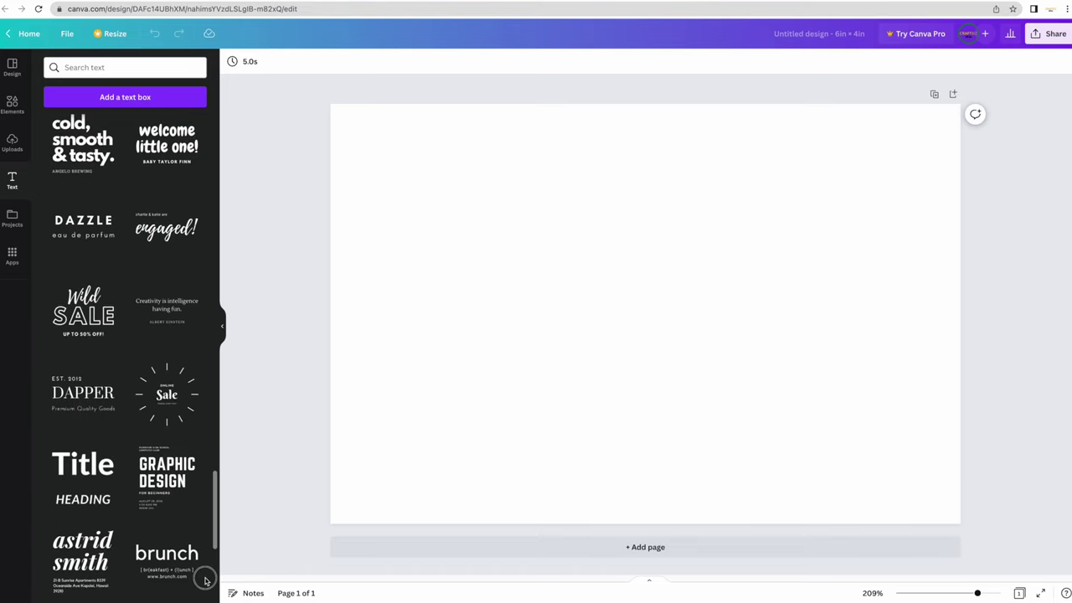
pyautogui.scroll(-5, 206, 580)
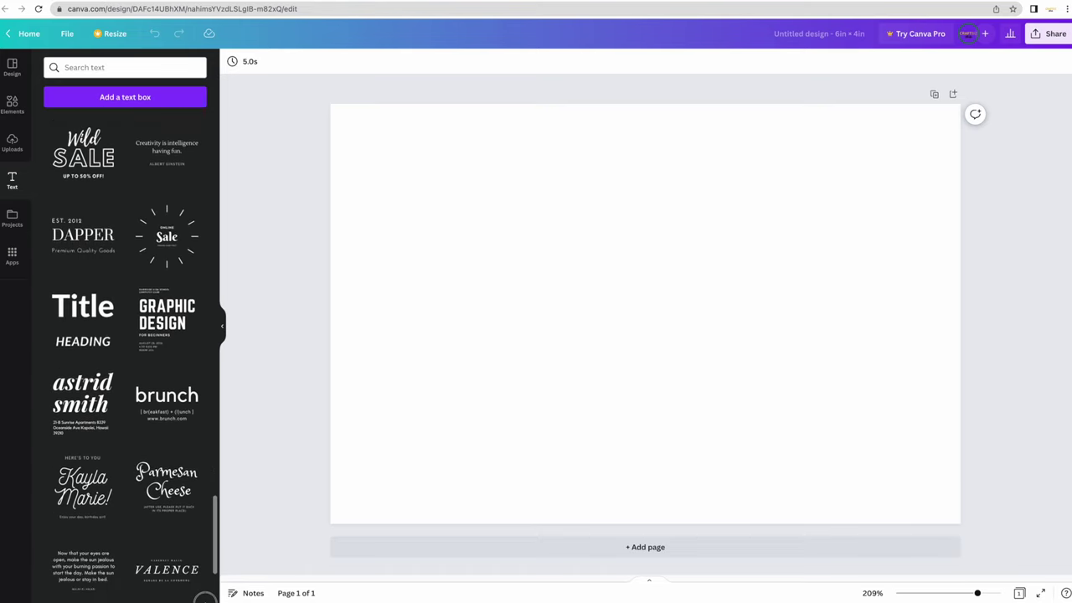
pyautogui.scroll(-6, 214, 509)
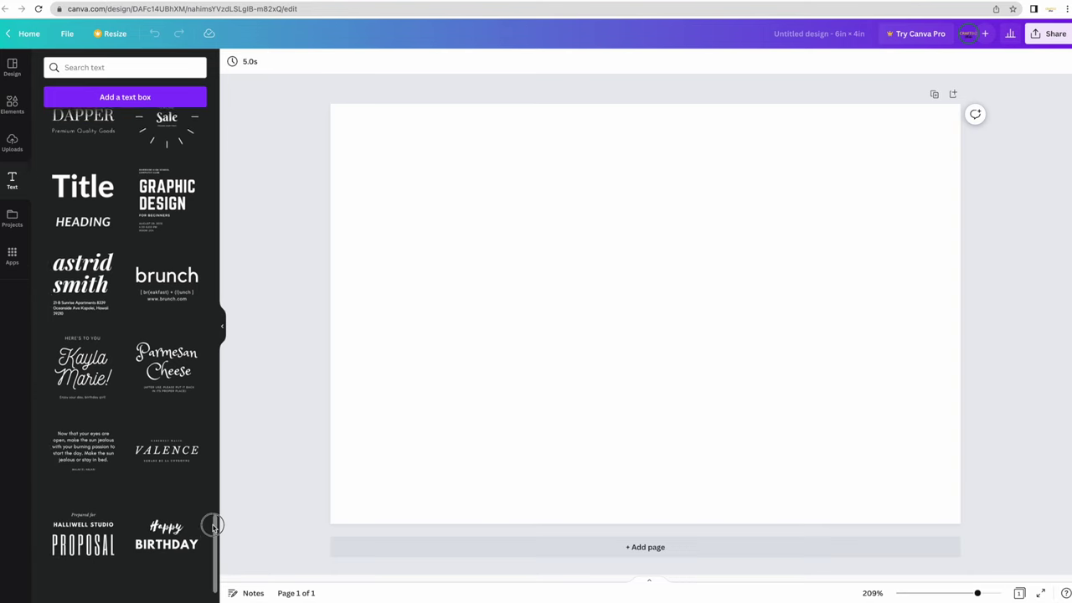
pyautogui.scroll(-4, 212, 547)
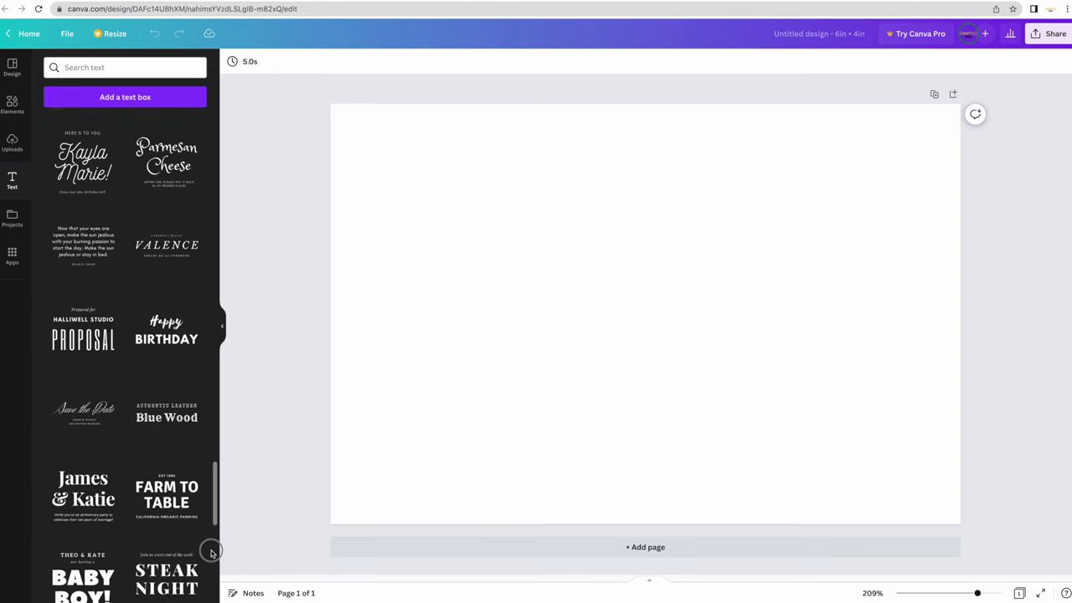
pyautogui.scroll(-6, 213, 567)
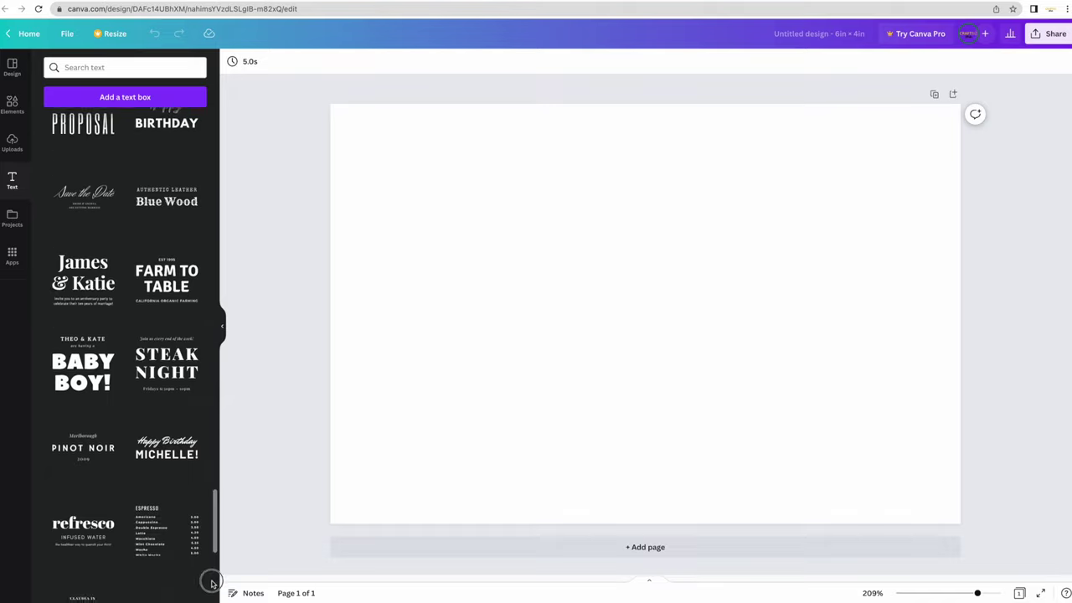
pyautogui.scroll(-9, 215, 528)
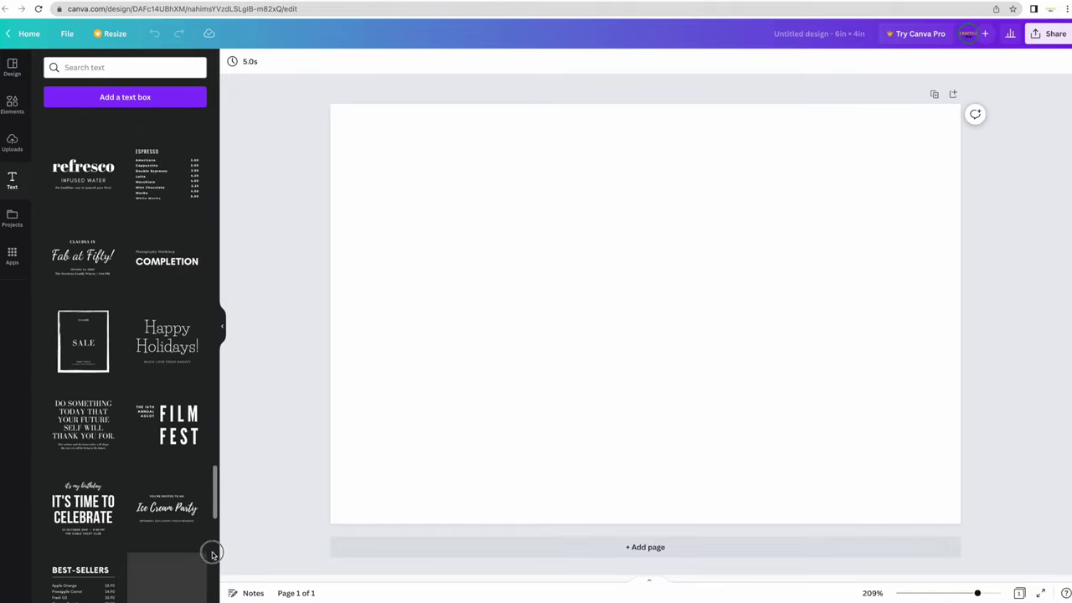
pyautogui.scroll(-12, 212, 571)
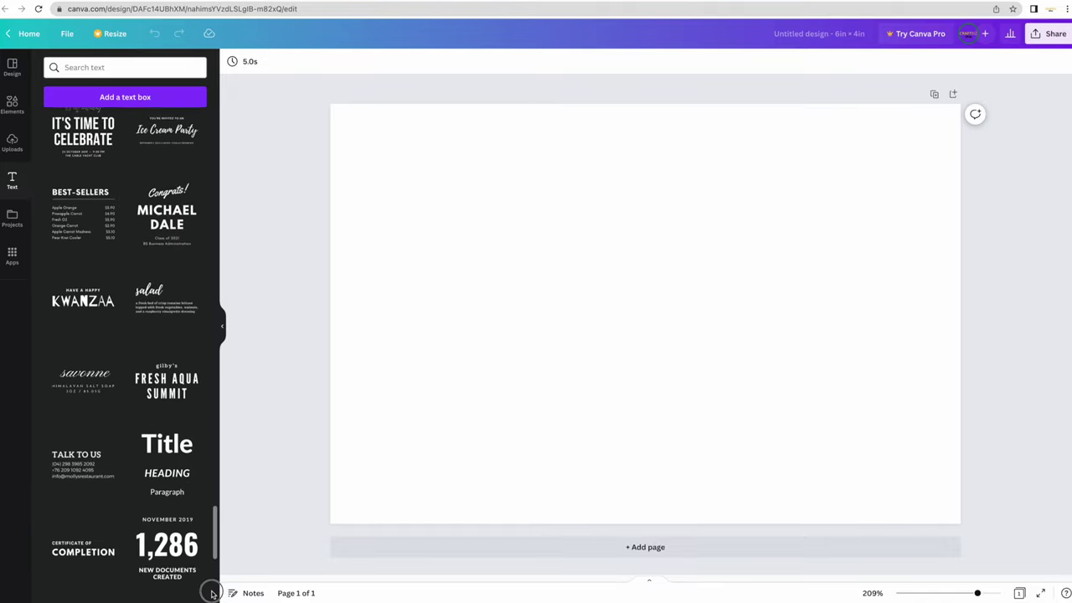
pyautogui.moveTo(167, 395); pyautogui.dragTo(445, 175)
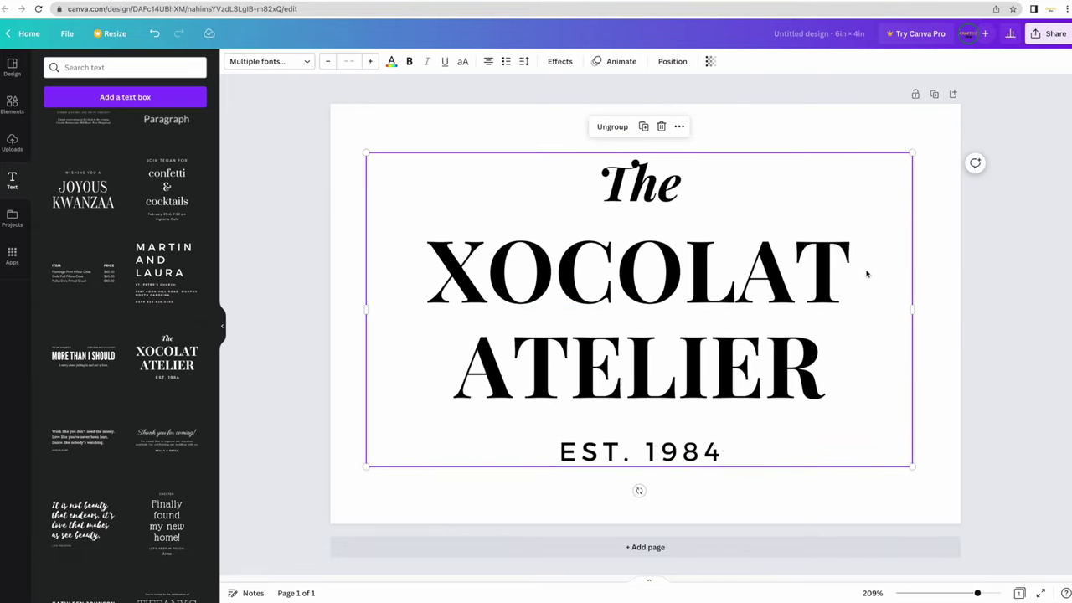
# - Ungroup the XOCOLAT ATELIER text combination into separate text boxes
pyautogui.click(886, 137)
pyautogui.click(713, 211)
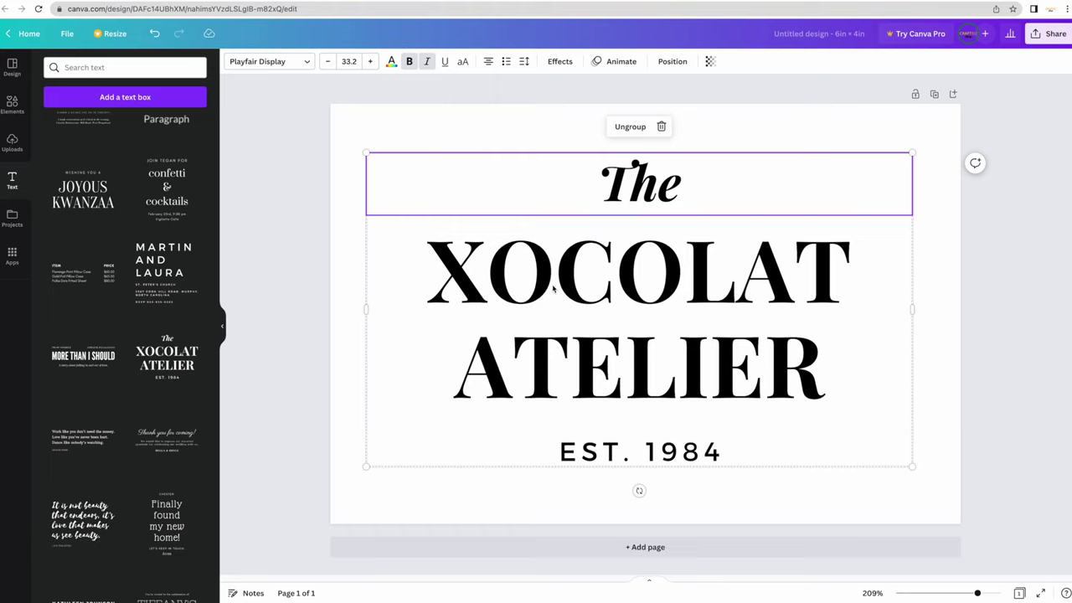
pyautogui.click(631, 126)
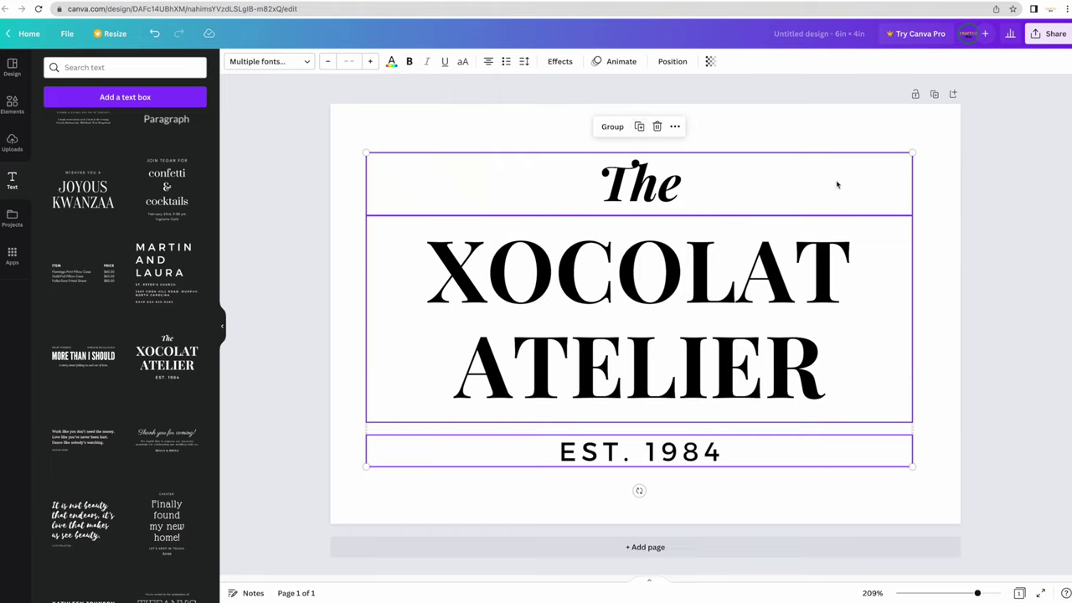
pyautogui.click(880, 131)
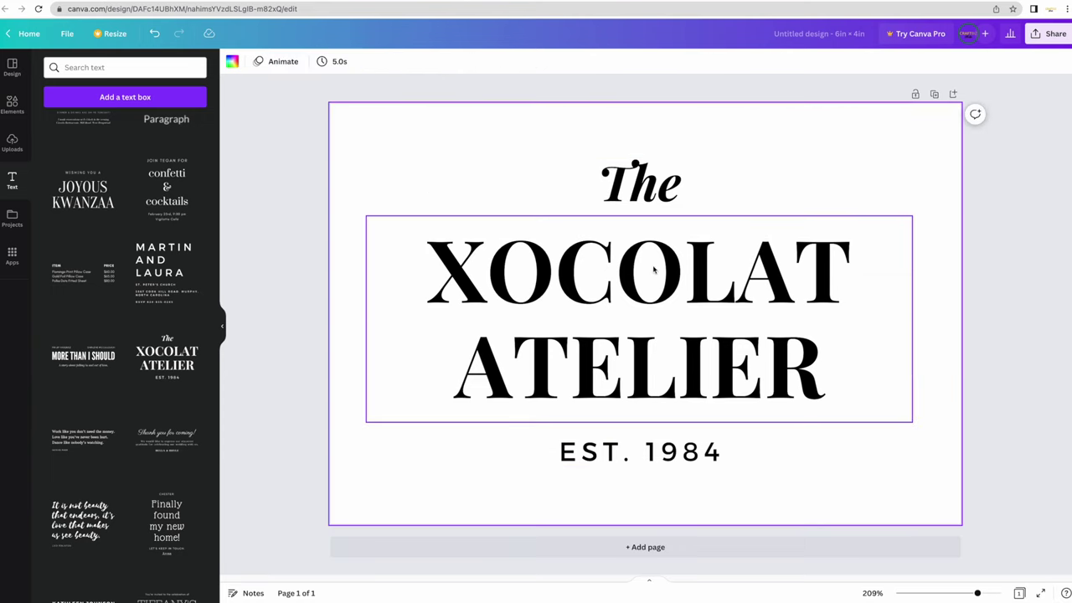
# - Move XOCOLAT ATELIER and EST. 1984 lower on the card
pyautogui.moveTo(654, 269); pyautogui.dragTo(654, 284)
pyautogui.moveTo(643, 446); pyautogui.dragTo(677, 477)
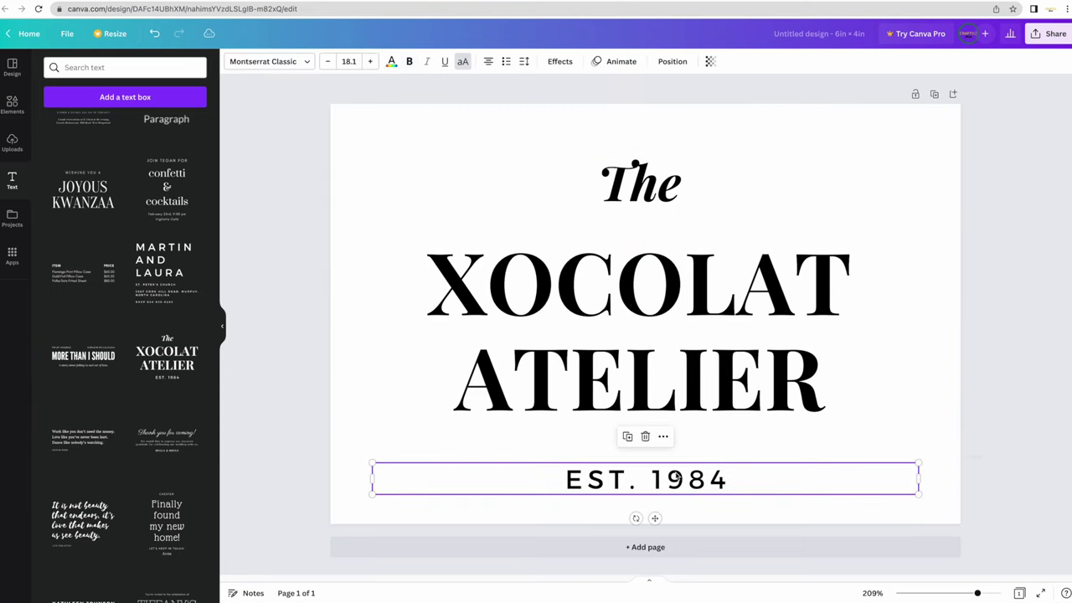
pyautogui.moveTo(692, 343); pyautogui.dragTo(695, 397)
# - Retype the heading as 'Thank You', enlarge it to about 58, and place it above XOCOLAT ATELIER
pyautogui.doubleClick(653, 184)
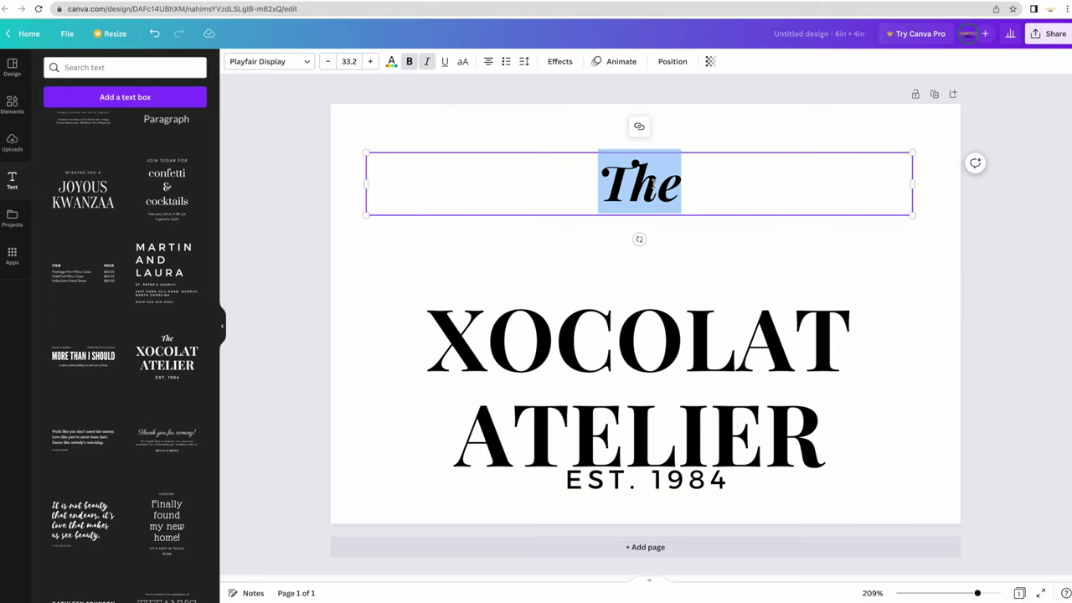
pyautogui.write('Thma')
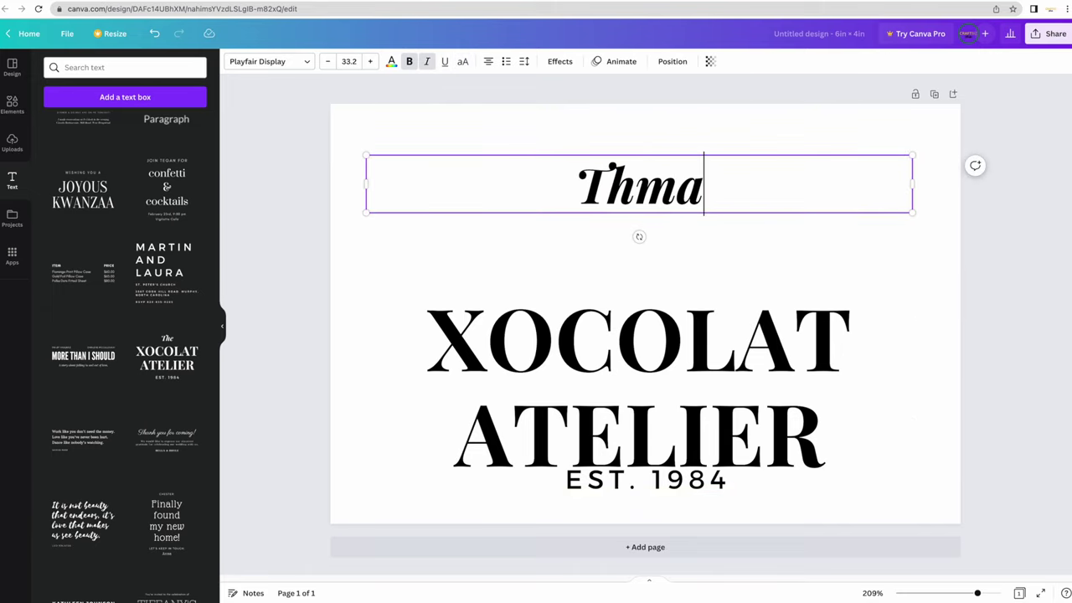
pyautogui.press('BackSpace')
pyautogui.press('BackSpace')
pyautogui.write('an')
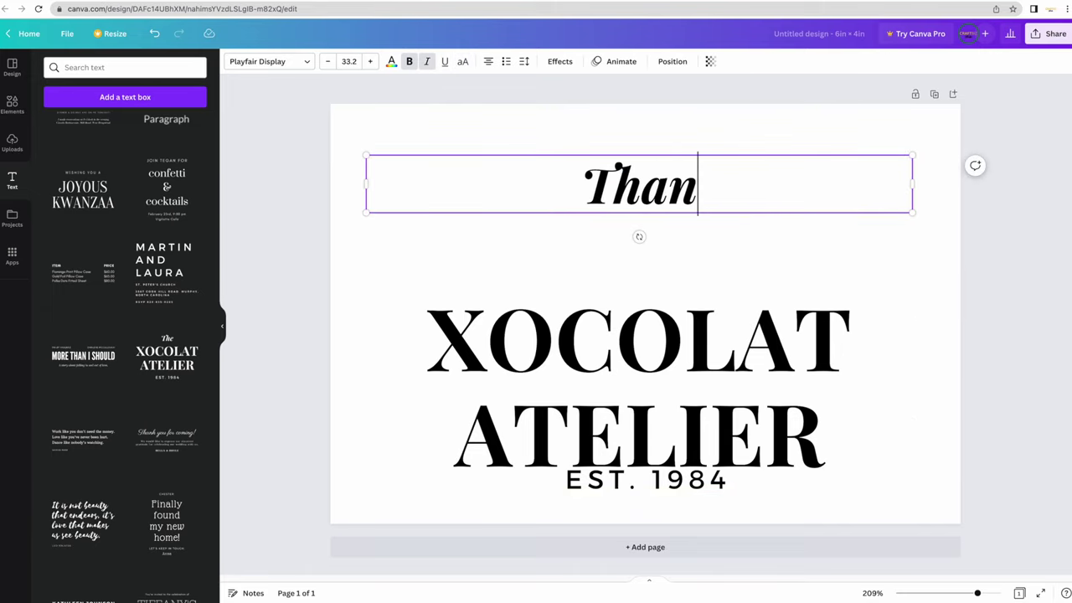
pyautogui.write('k ')
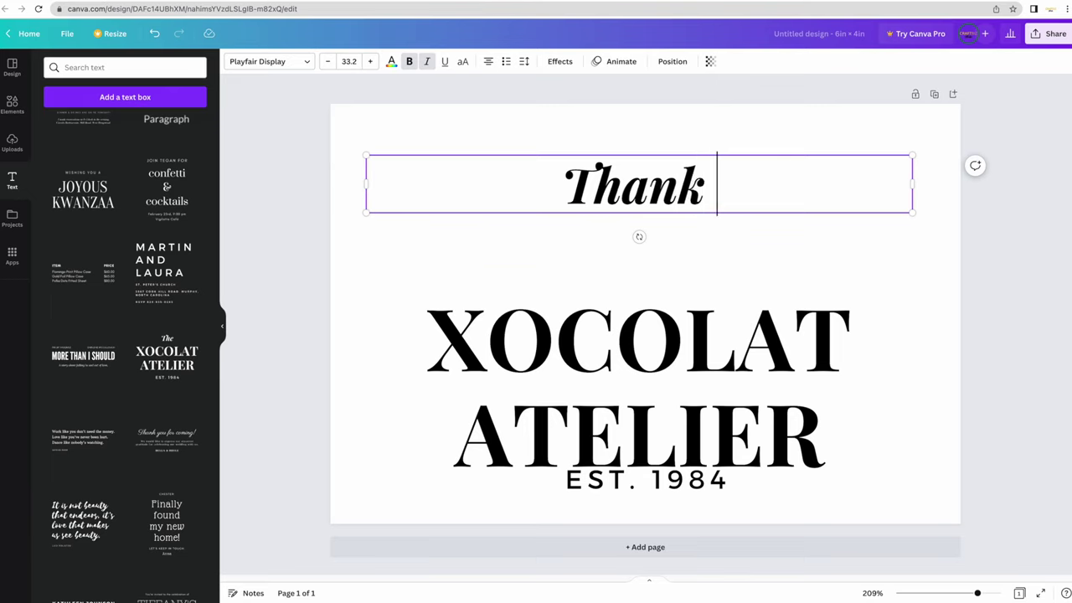
pyautogui.write('YO')
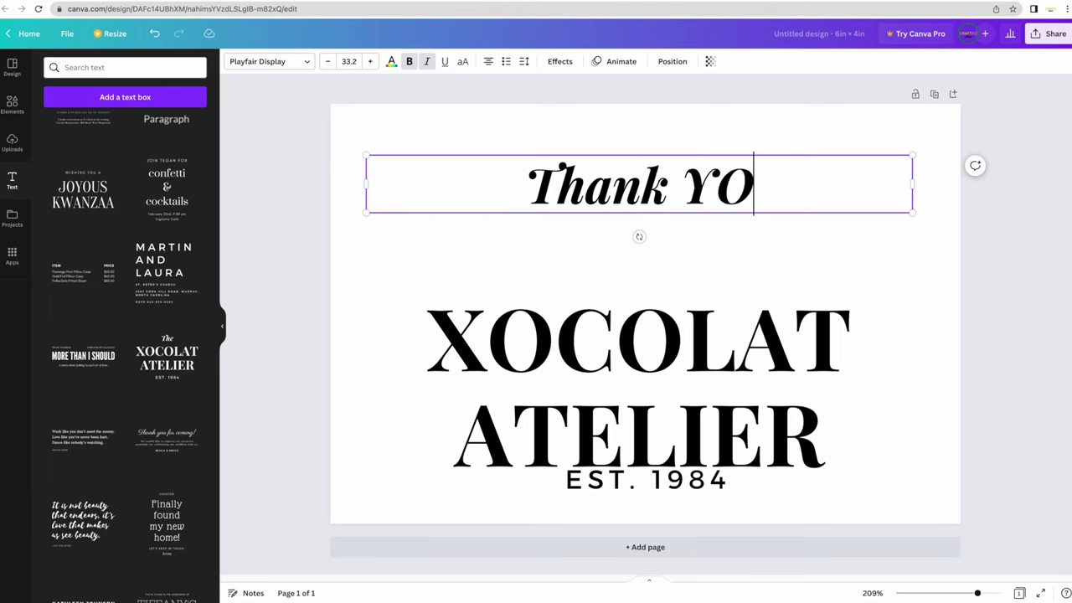
pyautogui.press('BackSpace')
pyautogui.write('oy')
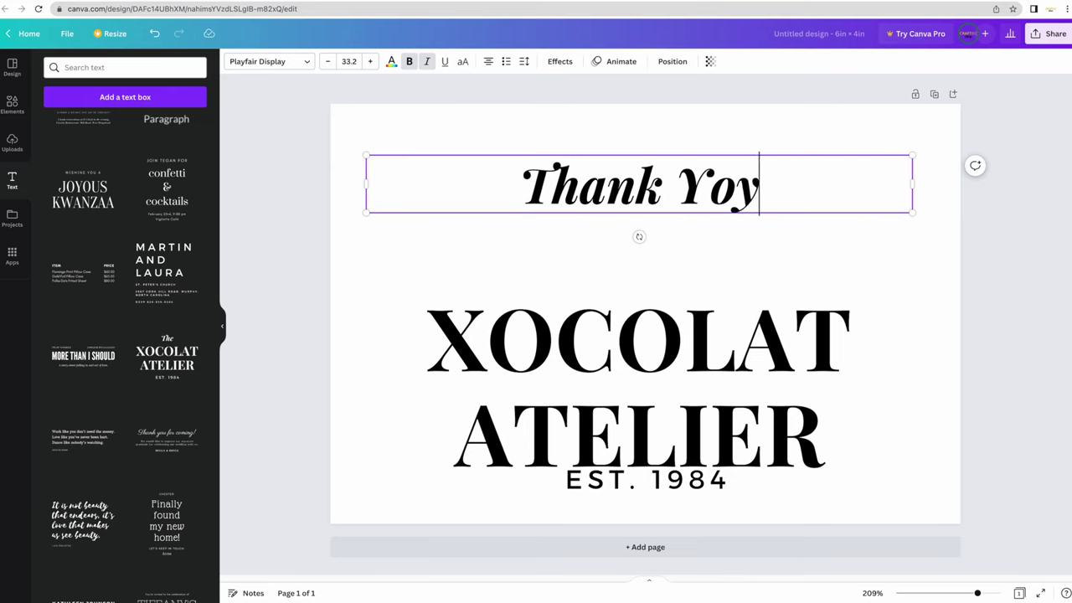
pyautogui.press('BackSpace')
pyautogui.write('u')
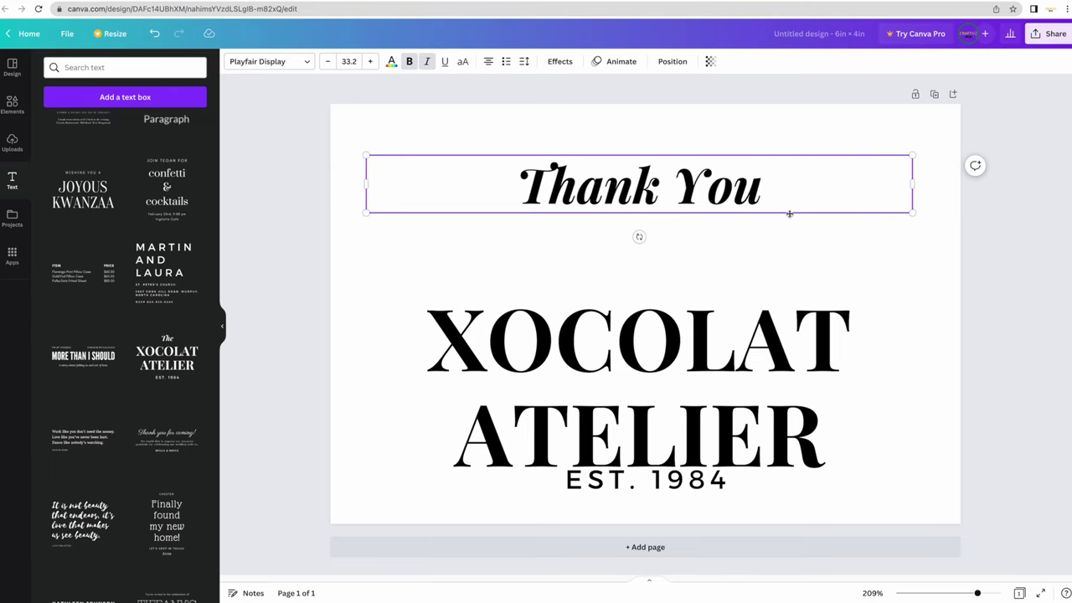
pyautogui.moveTo(899, 184); pyautogui.dragTo(868, 176)
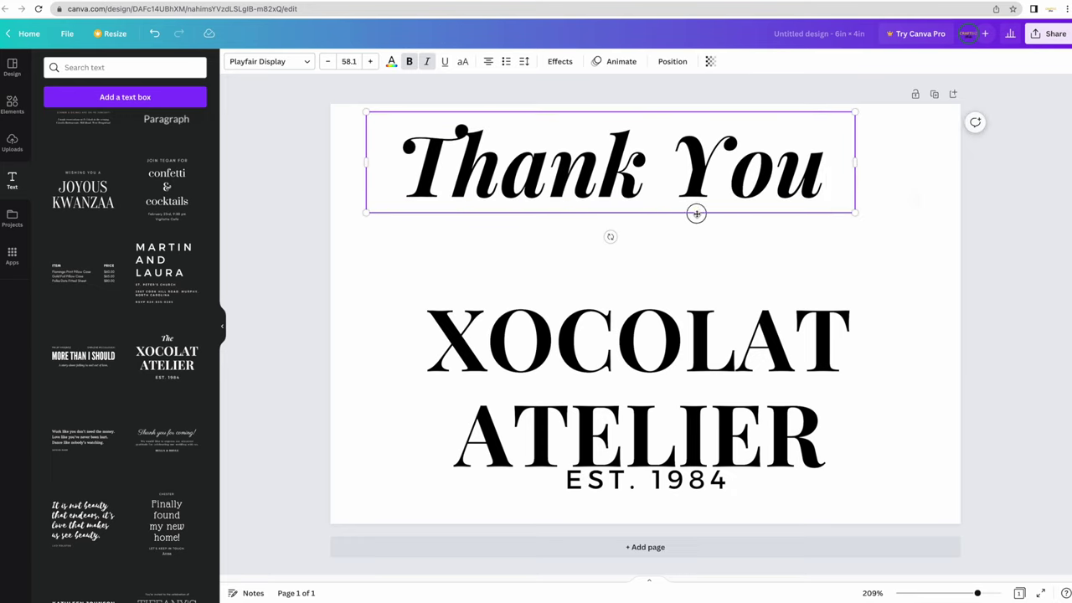
pyautogui.moveTo(696, 214); pyautogui.dragTo(730, 275)
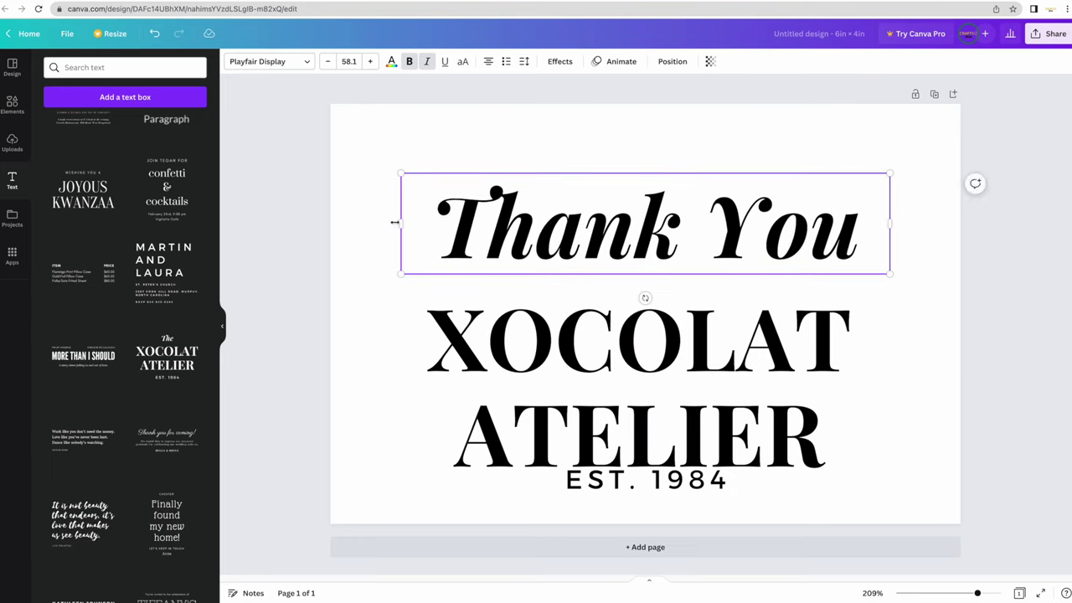
# - Add a second page and move XOCOLAT ATELIER and EST. 1984 onto it
pyautogui.click(623, 548)
pyautogui.scroll(5, 586, 409)
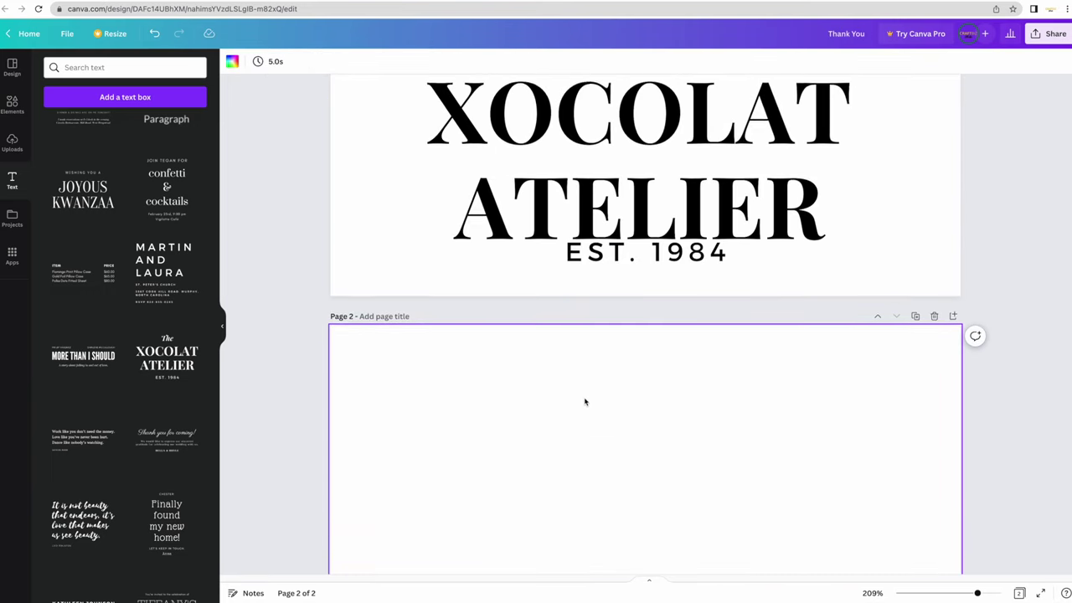
pyautogui.moveTo(353, 132); pyautogui.dragTo(875, 322)
pyautogui.moveTo(686, 217); pyautogui.dragTo(680, 534)
# - Lower the Thank You heading on page 1 and enlarge it to 66.4
pyautogui.scroll(3, 726, 321)
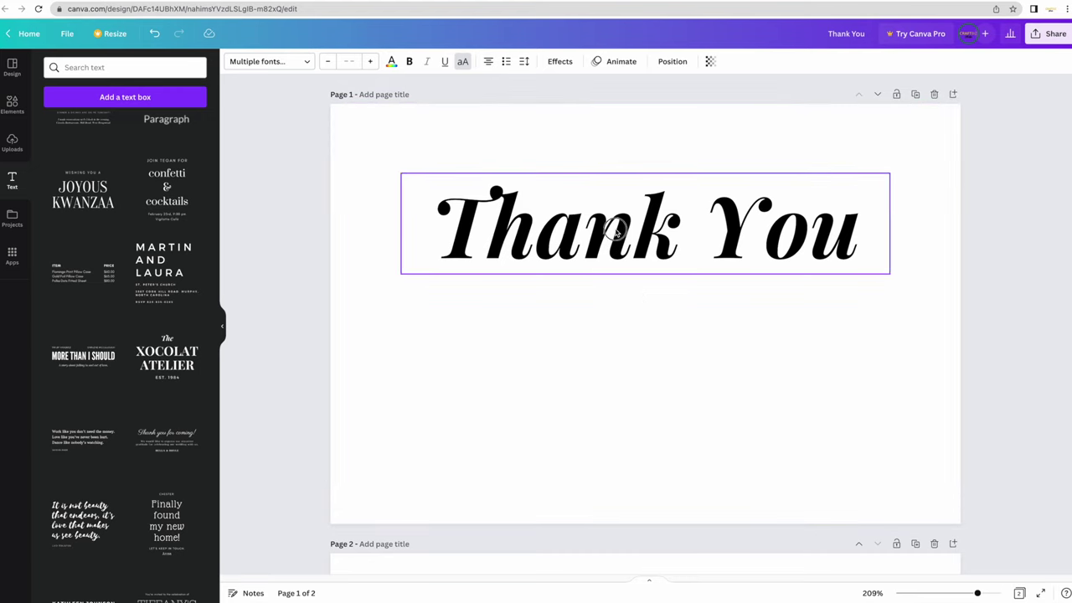
pyautogui.moveTo(615, 230); pyautogui.dragTo(607, 295)
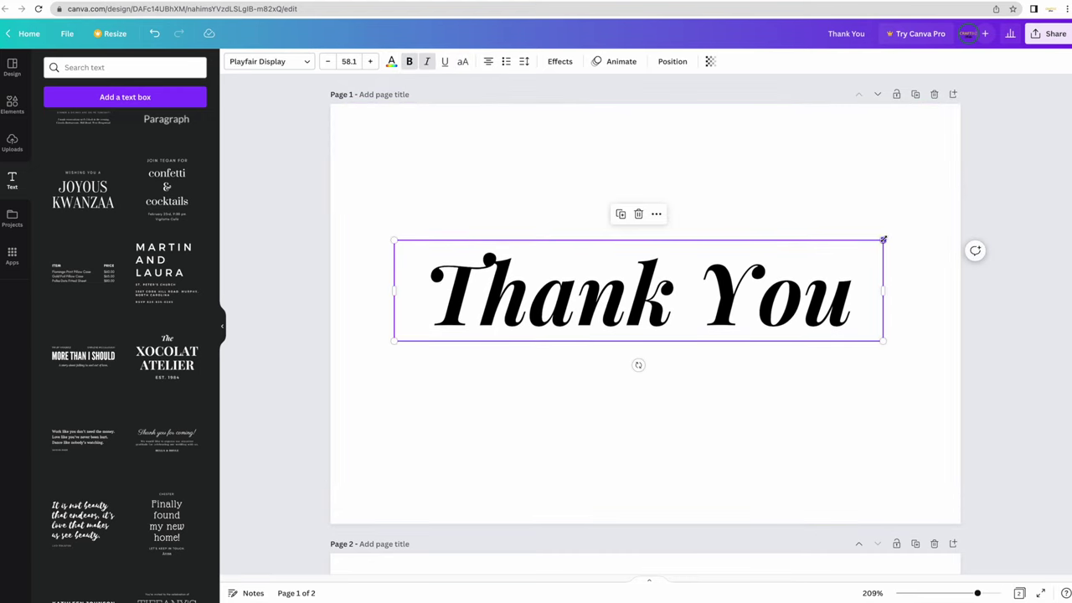
pyautogui.moveTo(883, 240); pyautogui.dragTo(953, 226)
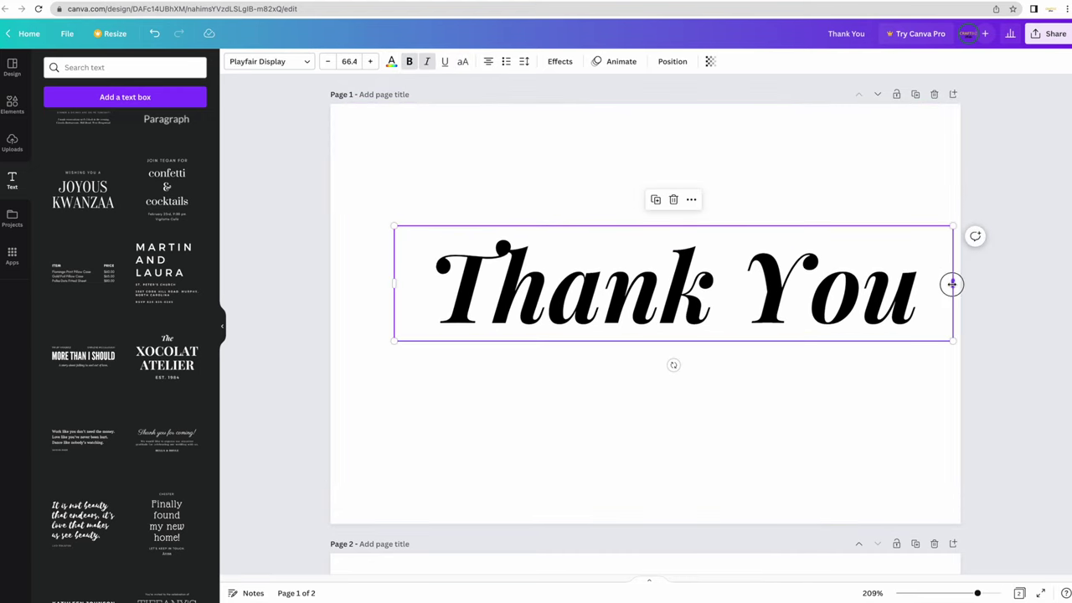
# - Resize the Thank You heading to 71.7 and centre it horizontally and vertically on page 1
pyautogui.moveTo(952, 284); pyautogui.dragTo(890, 284)
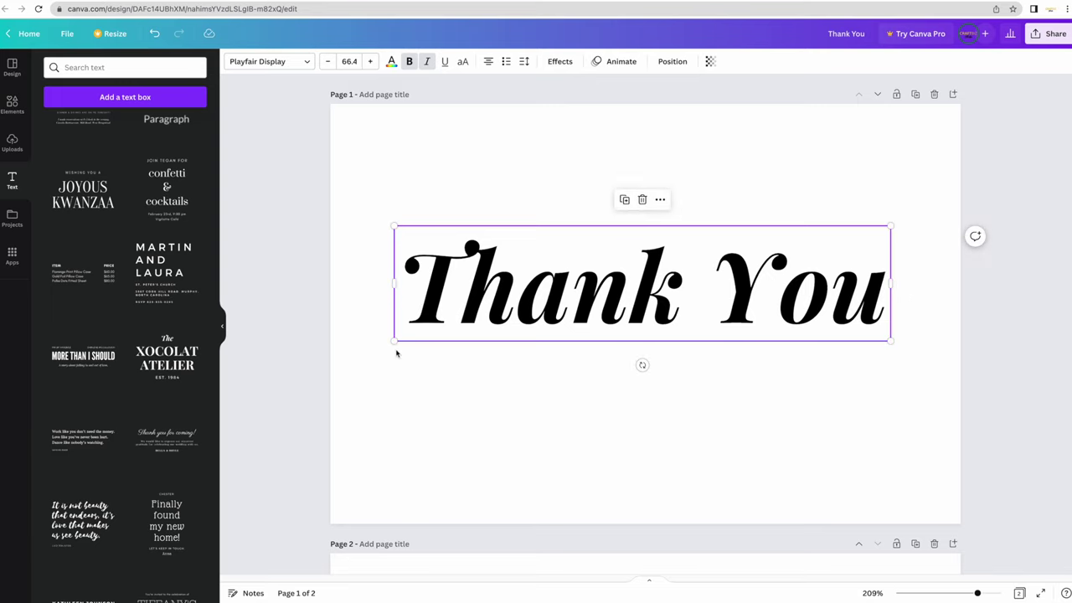
pyautogui.moveTo(391, 343); pyautogui.dragTo(352, 351)
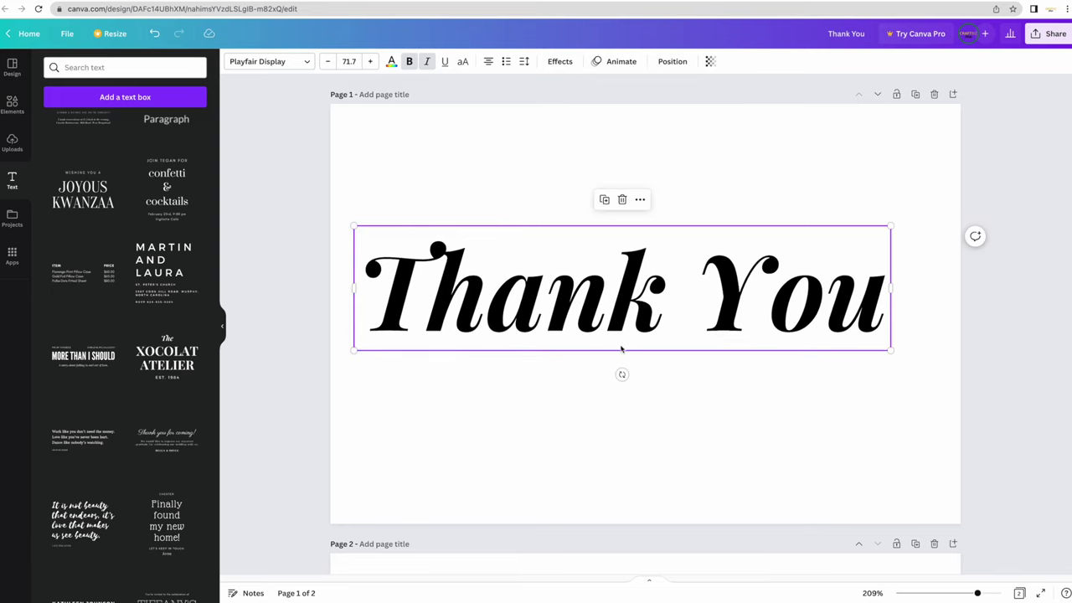
pyautogui.moveTo(630, 327); pyautogui.dragTo(653, 342)
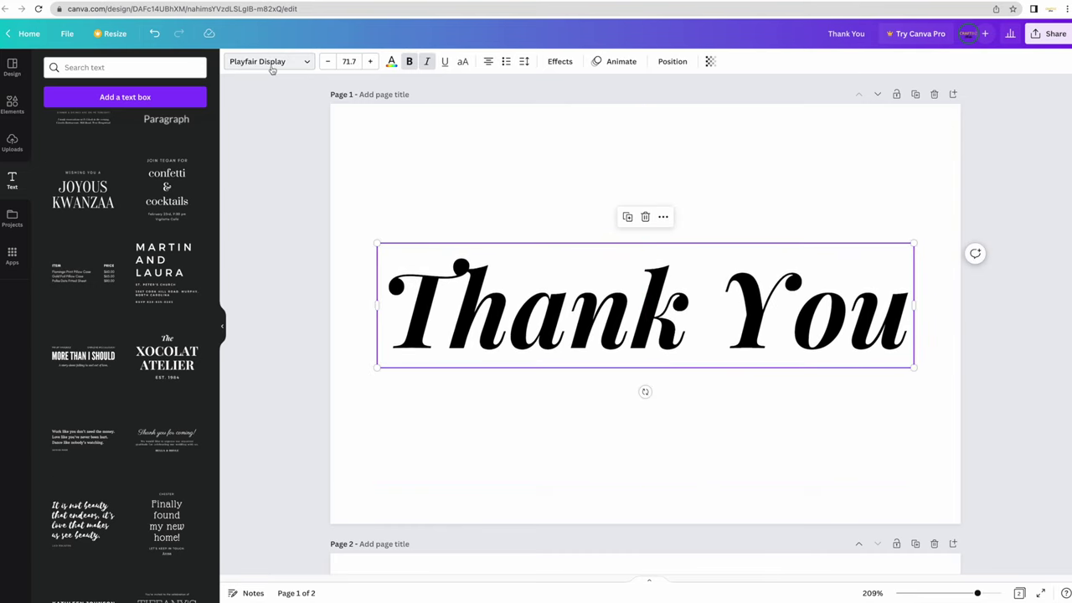
pyautogui.moveTo(640, 328)
pyautogui.mouseDown()
pyautogui.moveTo(640, 311)
pyautogui.moveTo(642, 335)
pyautogui.mouseUp()
# - Make the Thank You text white and the page 1 background black
pyautogui.click(416, 118)
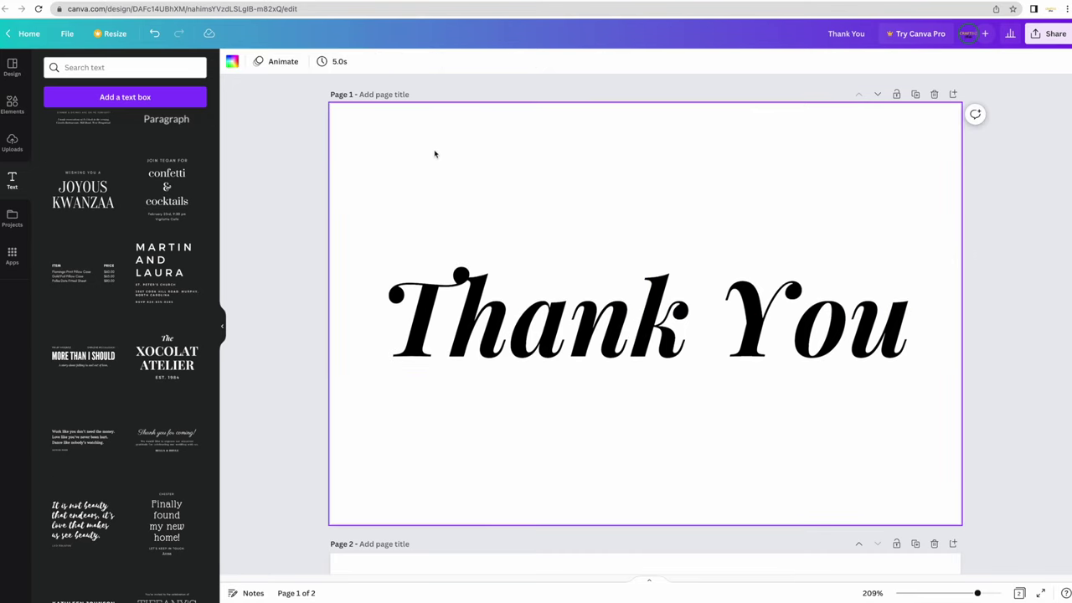
pyautogui.click(553, 322)
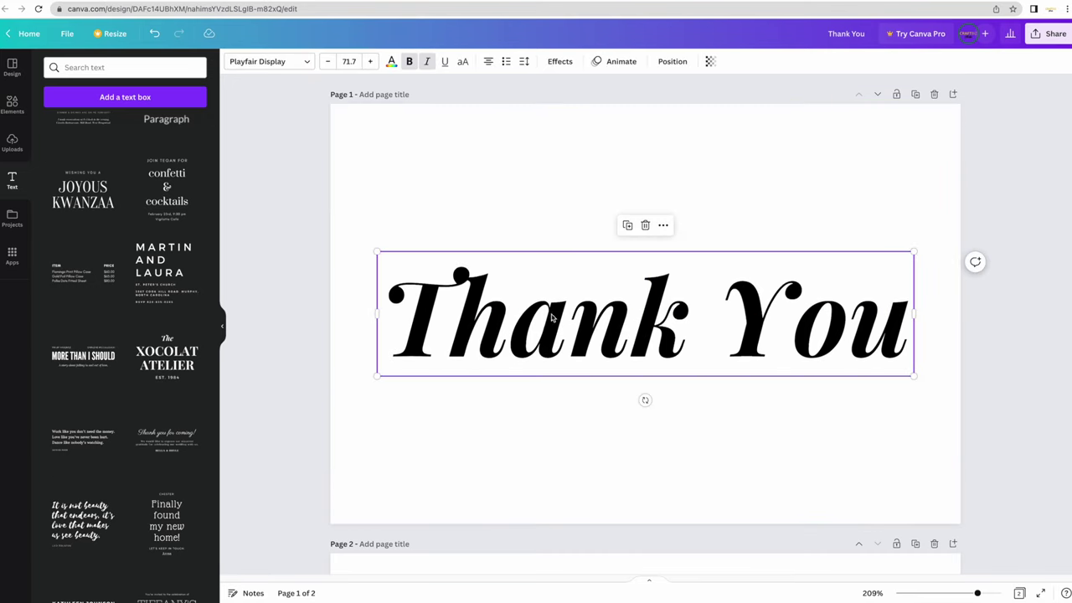
pyautogui.click(392, 64)
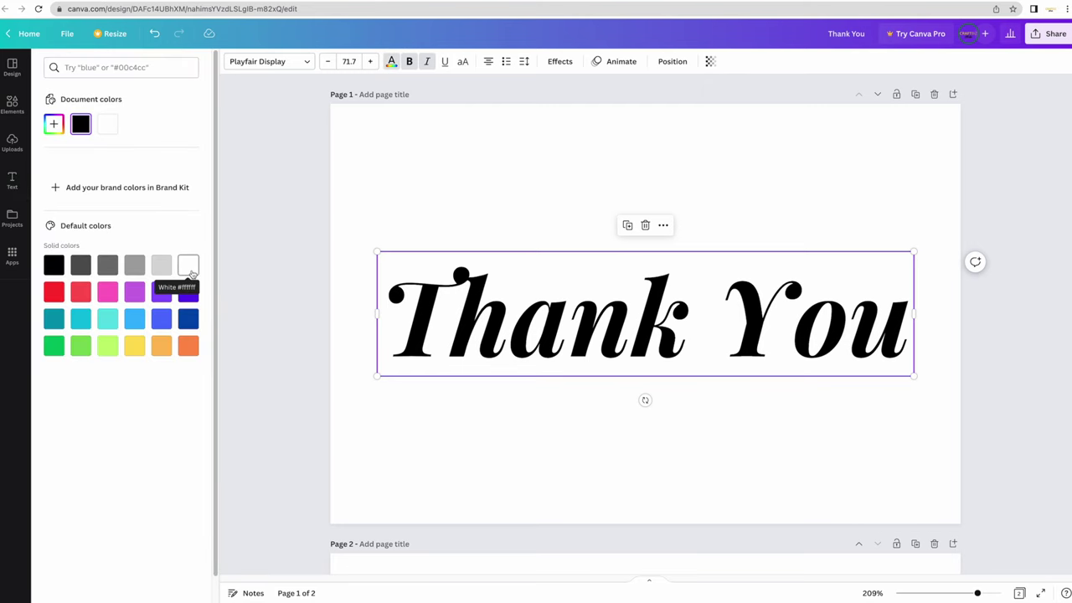
pyautogui.click(187, 266)
pyautogui.click(514, 158)
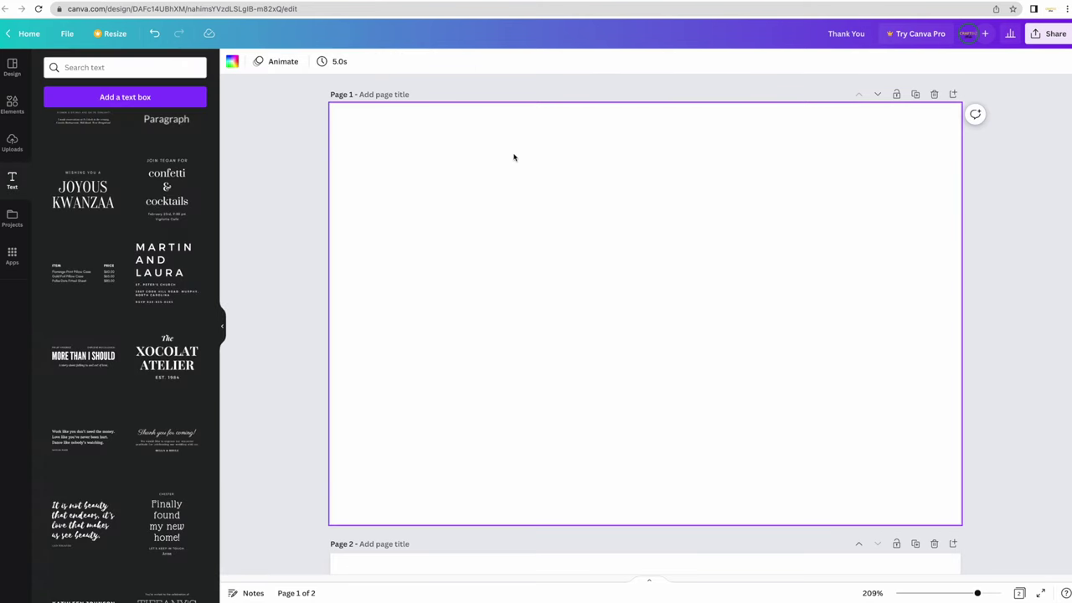
pyautogui.click(232, 63)
pyautogui.click(80, 124)
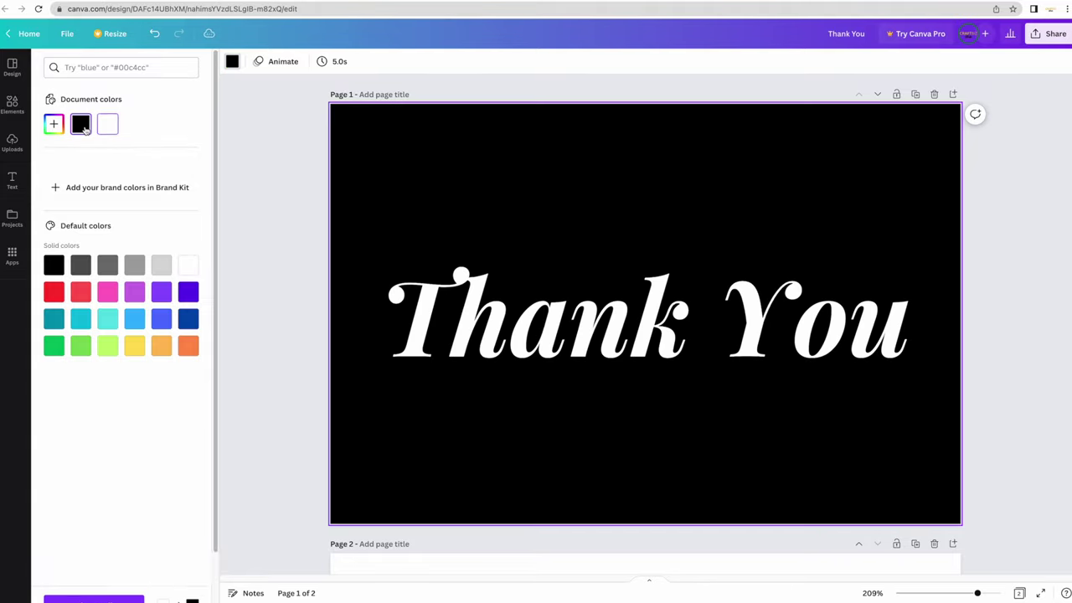
pyautogui.click(587, 336)
pyautogui.click(491, 399)
# - Move EST. 1984 under the heading, make it white, and retype it as 'FOR YOUR PURCHASE!'
pyautogui.scroll(-5, 1055, 377)
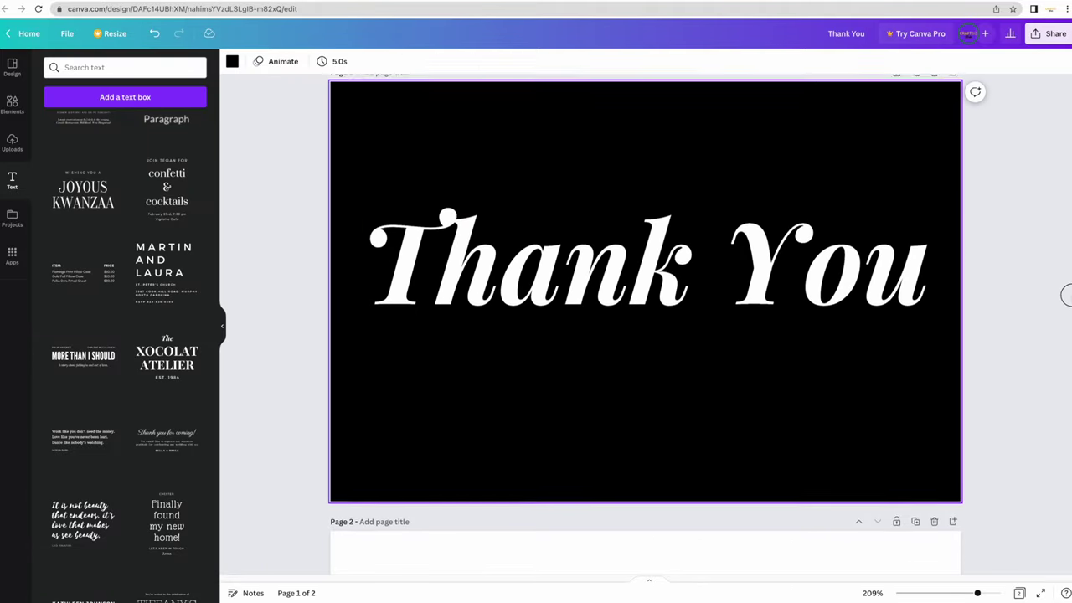
pyautogui.moveTo(730, 509); pyautogui.dragTo(737, 282)
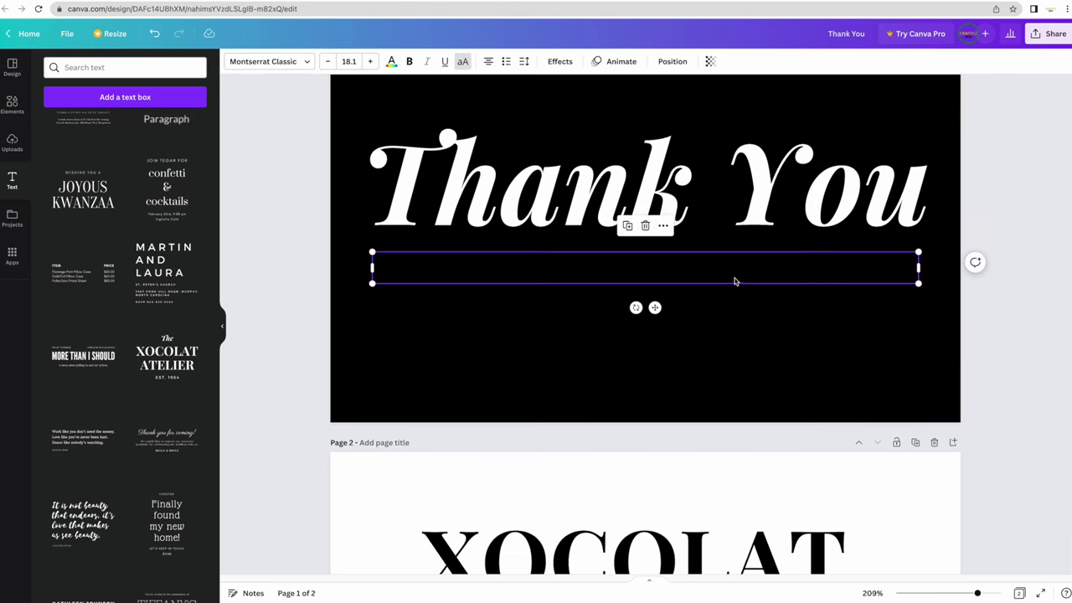
pyautogui.click(391, 64)
pyautogui.click(106, 124)
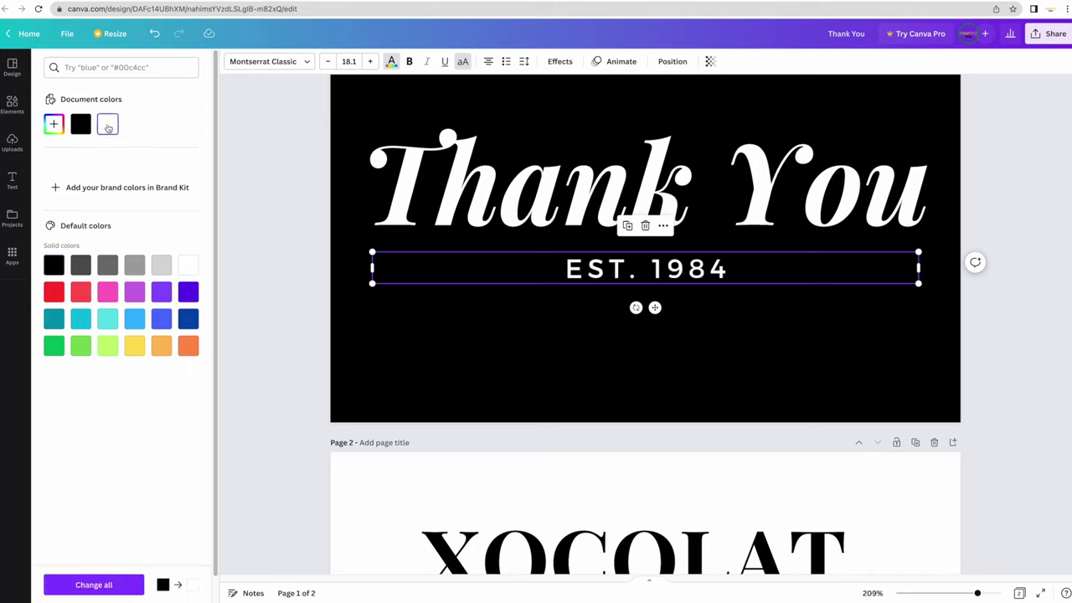
pyautogui.doubleClick(646, 267)
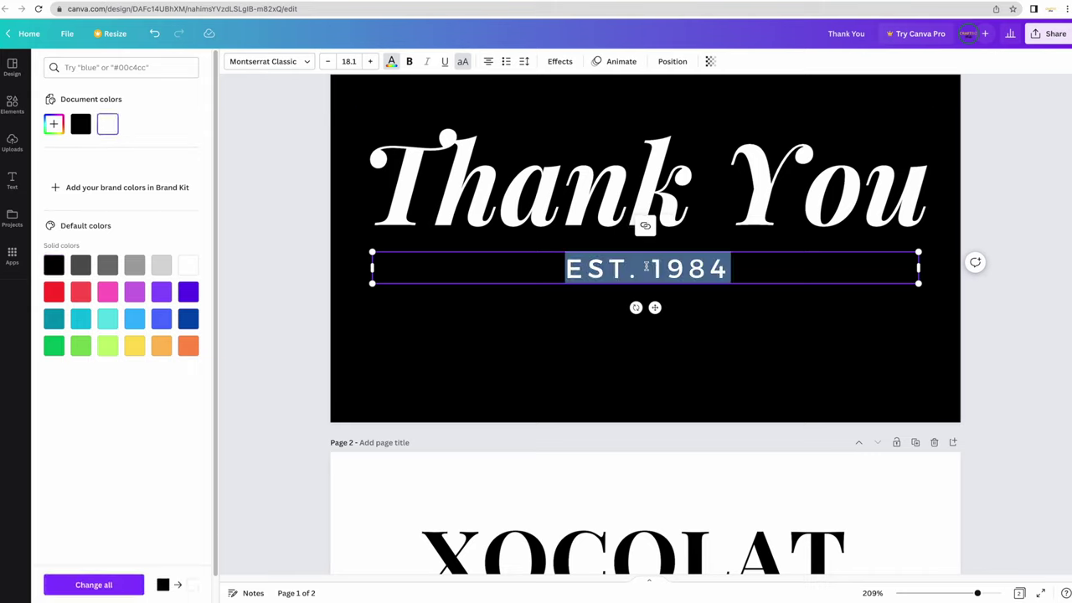
pyautogui.write('FOR YOU')
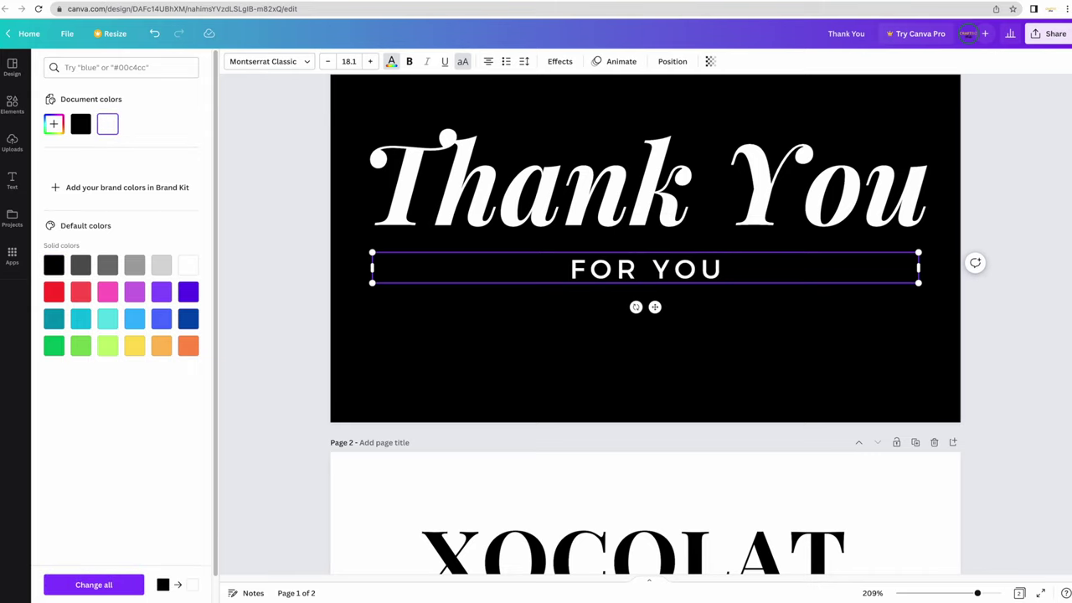
pyautogui.write('R PURCHASE')
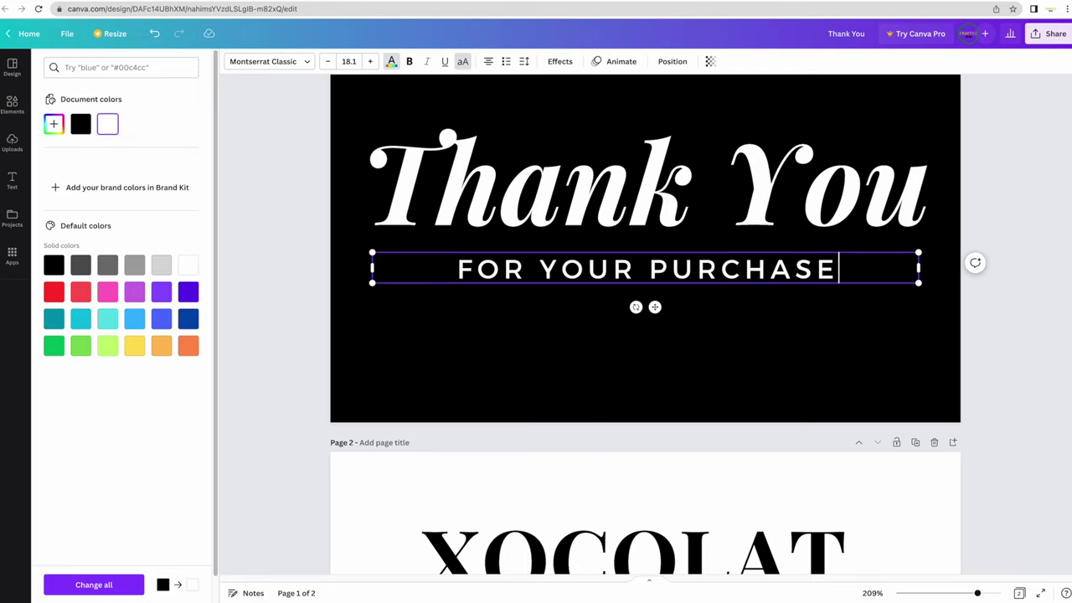
pyautogui.write('!')
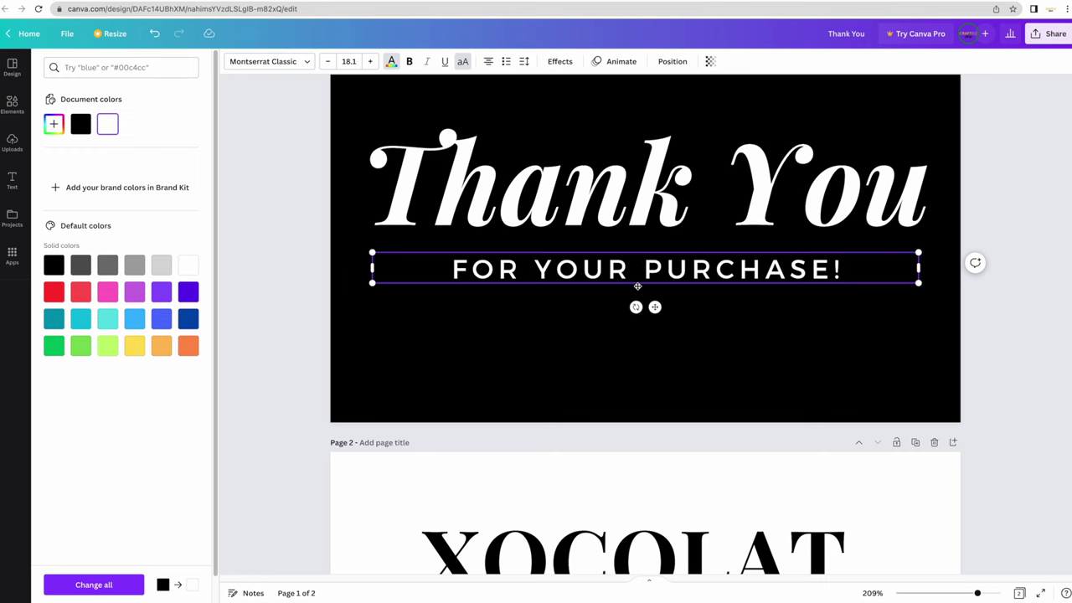
pyautogui.click(273, 251)
# - Search Elements for 'heart' and place a hand-drawn heart graphic on the front page
pyautogui.click(15, 112)
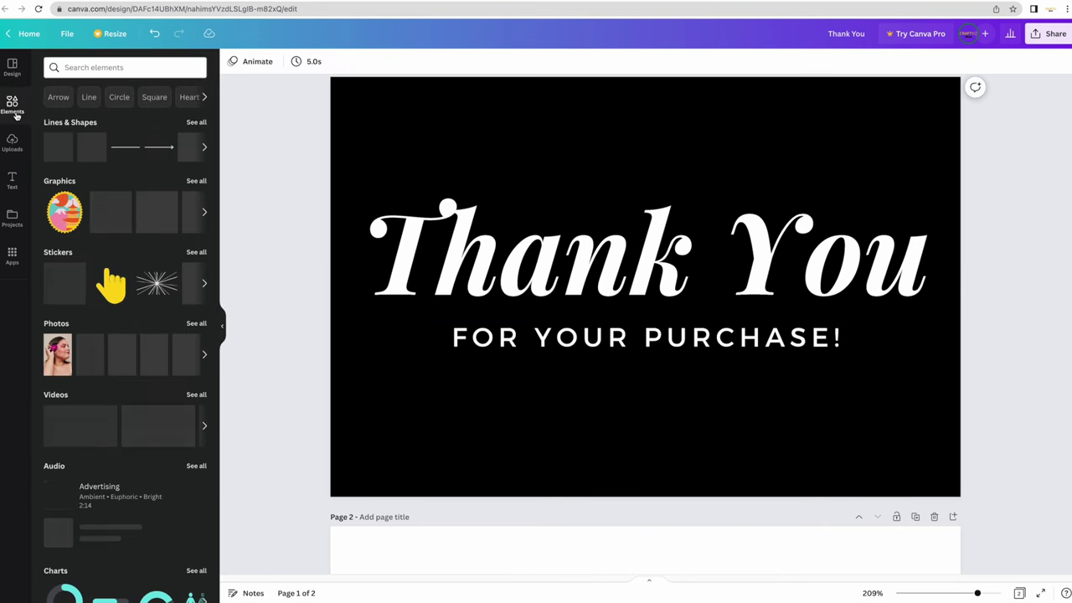
pyautogui.click(114, 69)
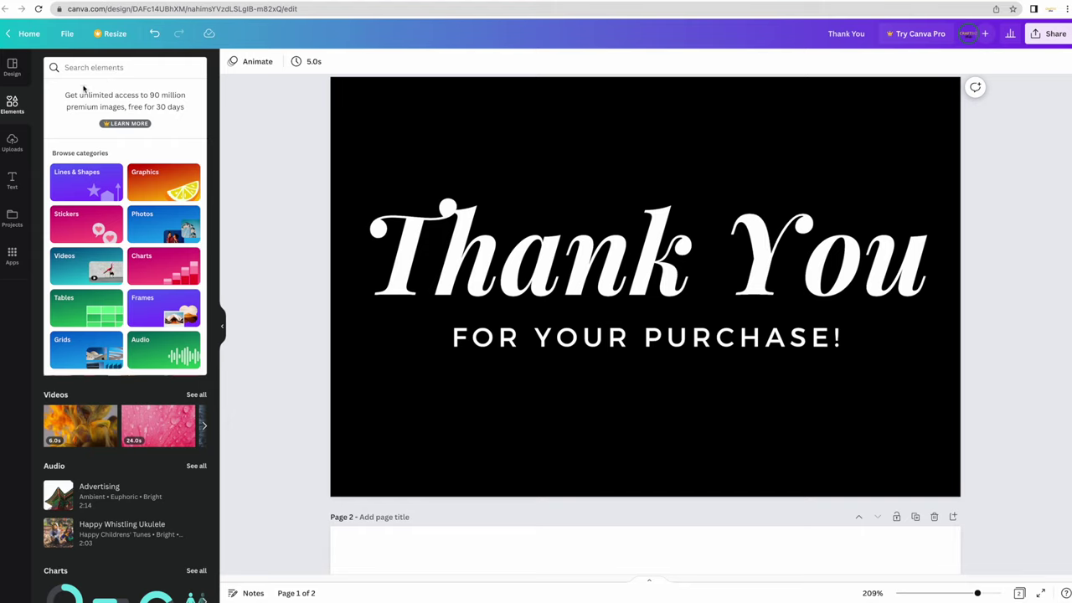
pyautogui.write('heae')
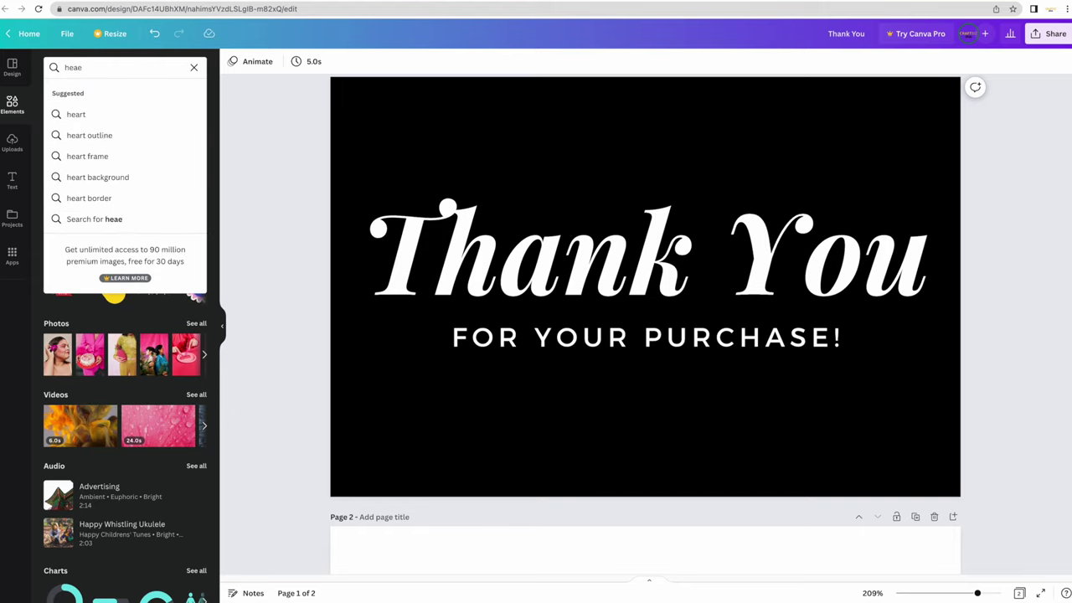
pyautogui.press('BackSpace')
pyautogui.write('r')
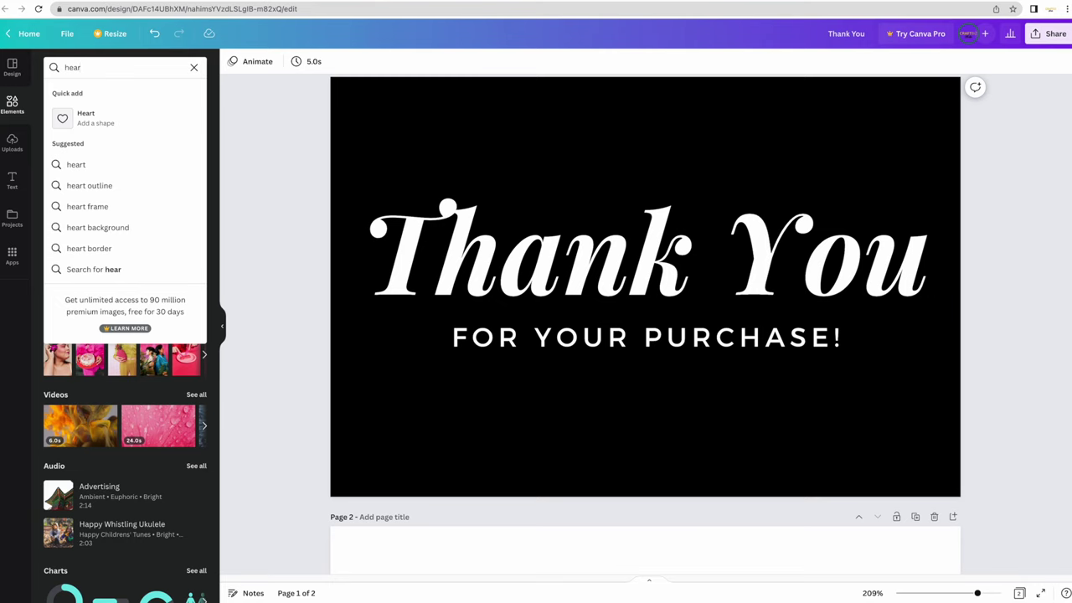
pyautogui.write('t')
pyautogui.press('Return')
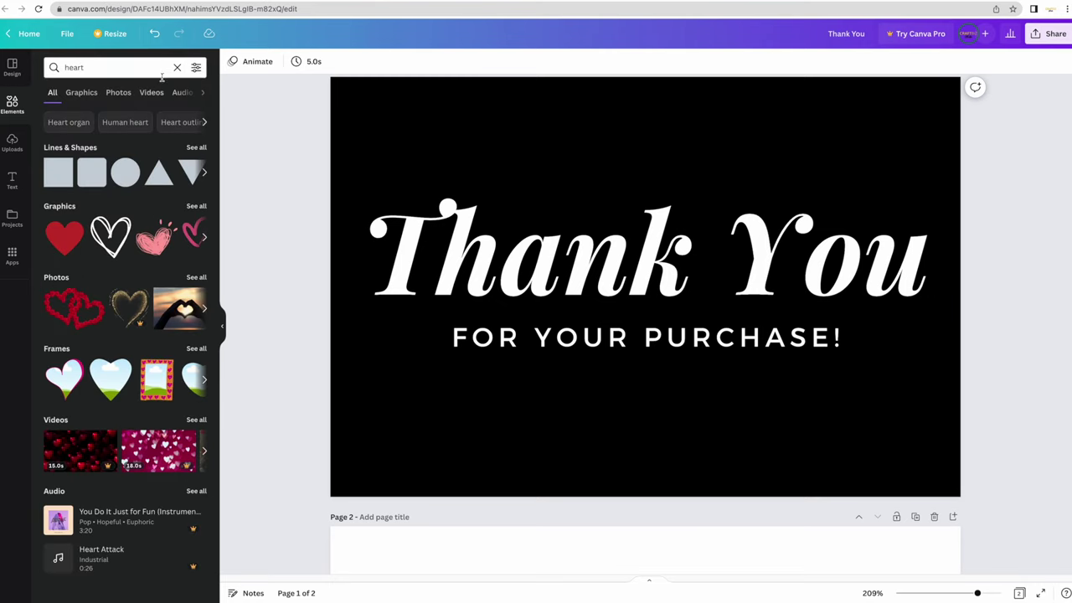
pyautogui.click(189, 211)
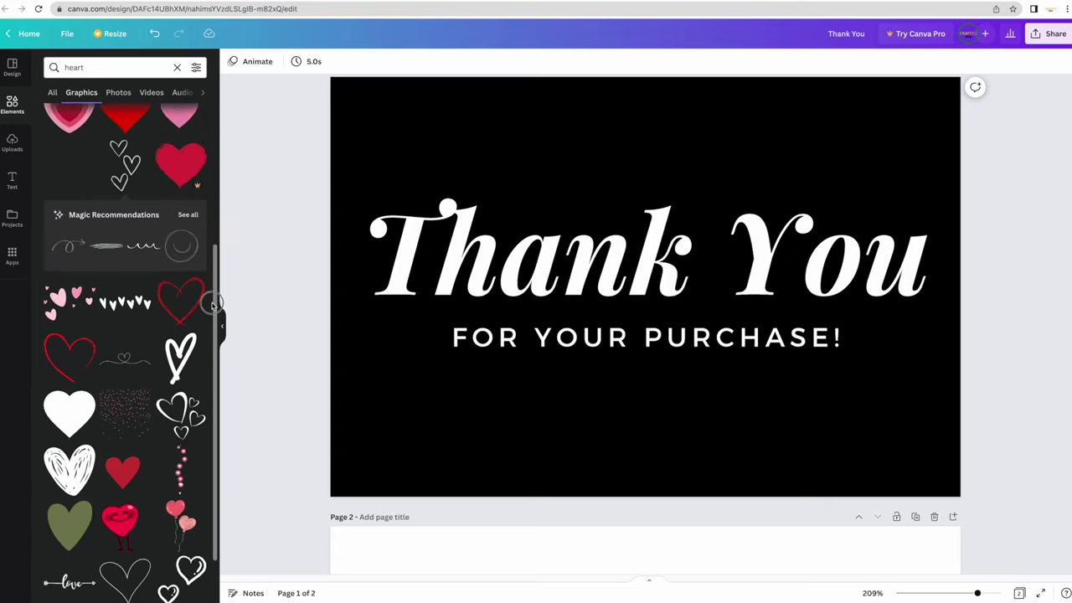
pyautogui.scroll(-1, 213, 303)
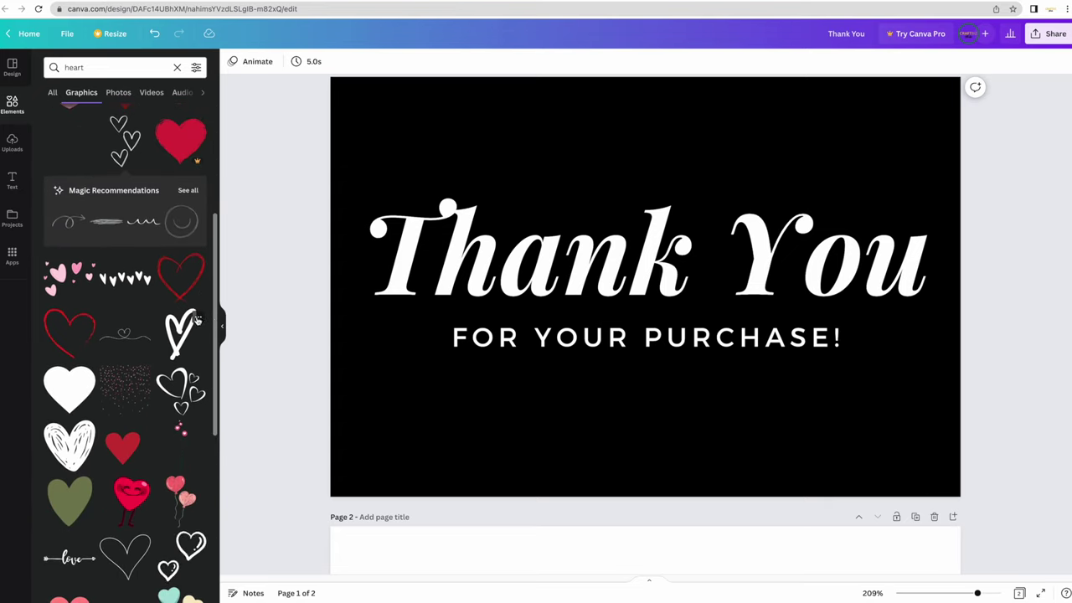
pyautogui.moveTo(185, 340); pyautogui.dragTo(589, 141)
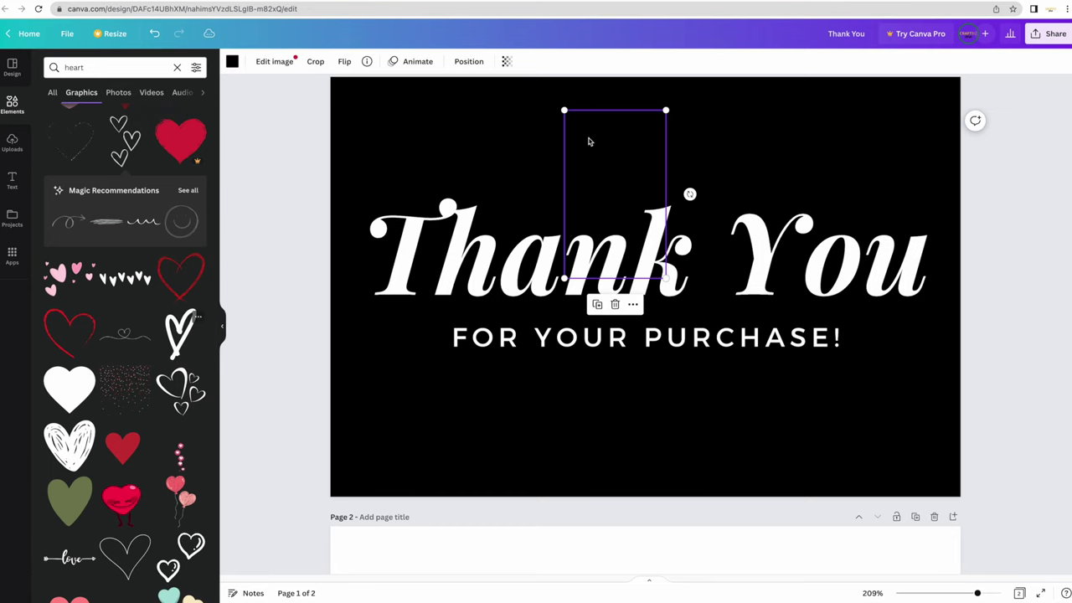
# - Make the heart white and shrink it to sit between Thank and You
pyautogui.click(232, 61)
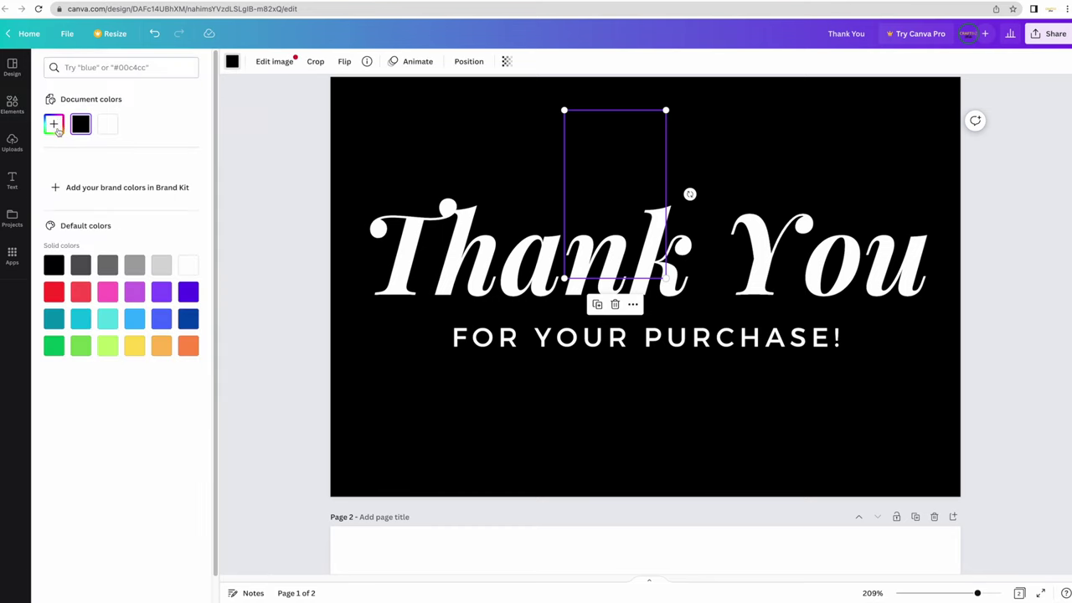
pyautogui.click(104, 127)
pyautogui.moveTo(562, 109); pyautogui.dragTo(712, 173)
pyautogui.click(548, 134)
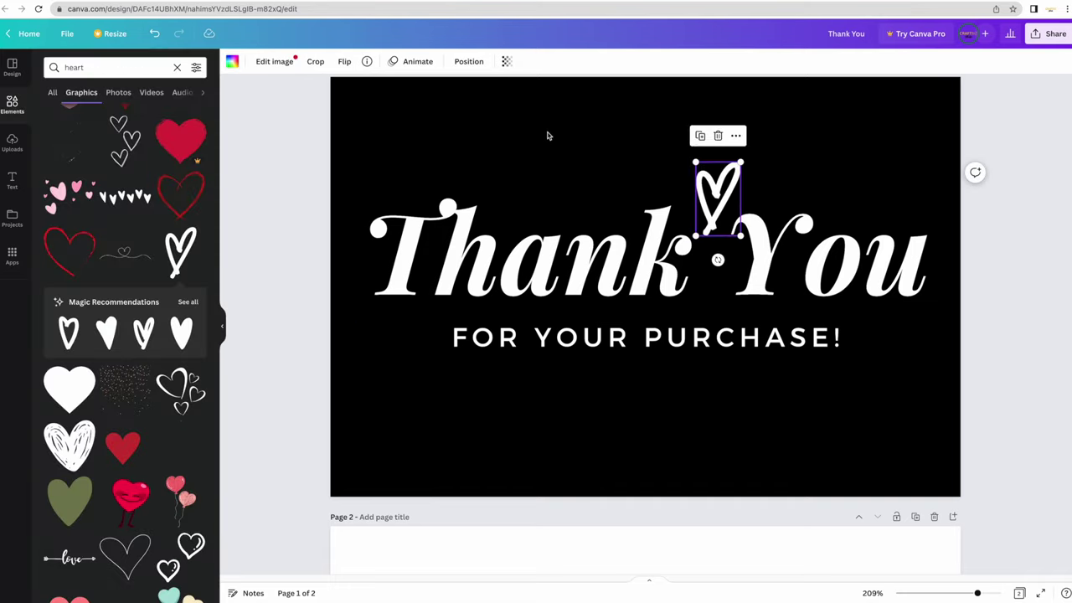
pyautogui.click(547, 127)
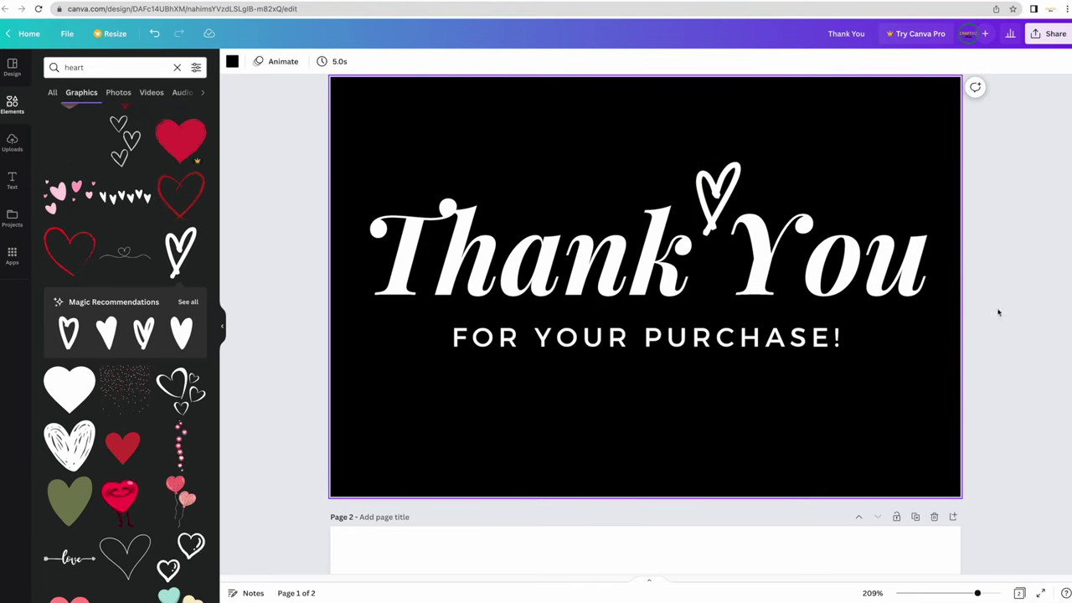
# - On page 2, retype the XOCOLAT ATELIER heading as 'THANK YOU'
pyautogui.scroll(-1, 1067, 186)
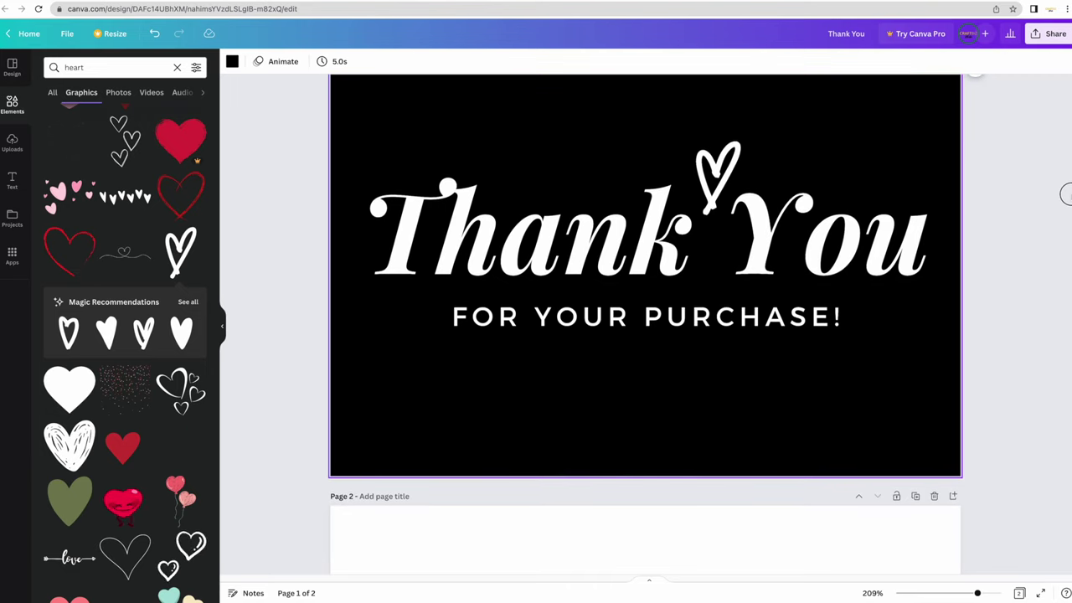
pyautogui.moveTo(1067, 194); pyautogui.dragTo(1069, 382)
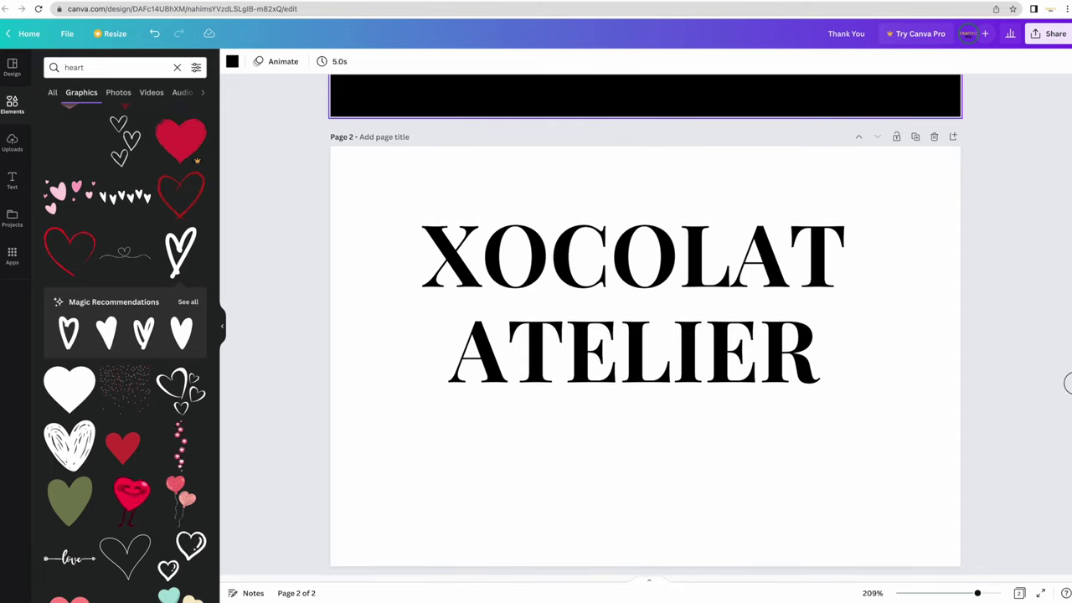
pyautogui.doubleClick(695, 311)
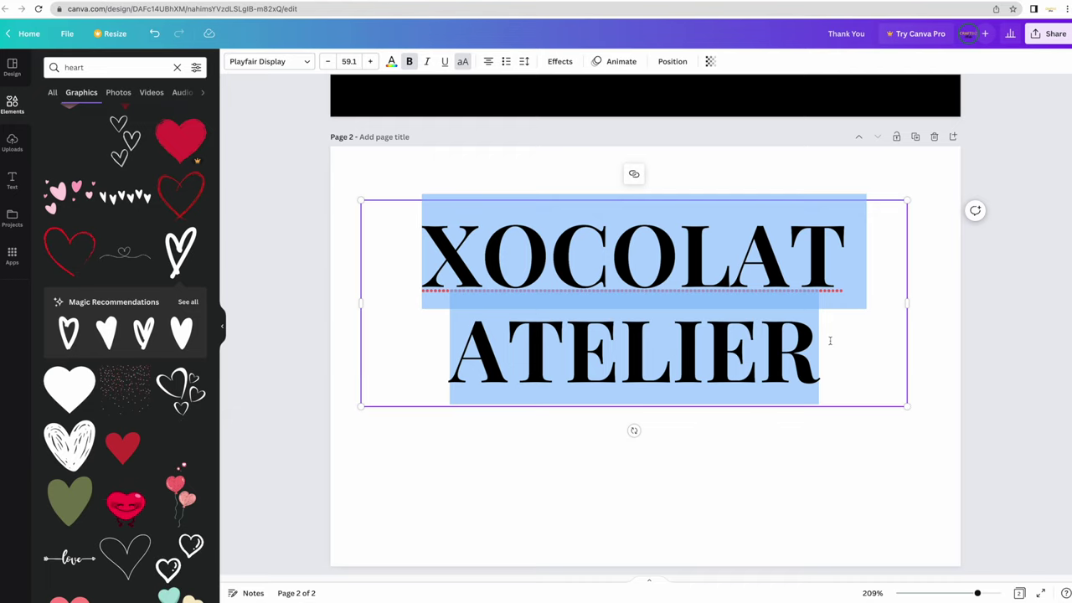
pyautogui.write('THAB=')
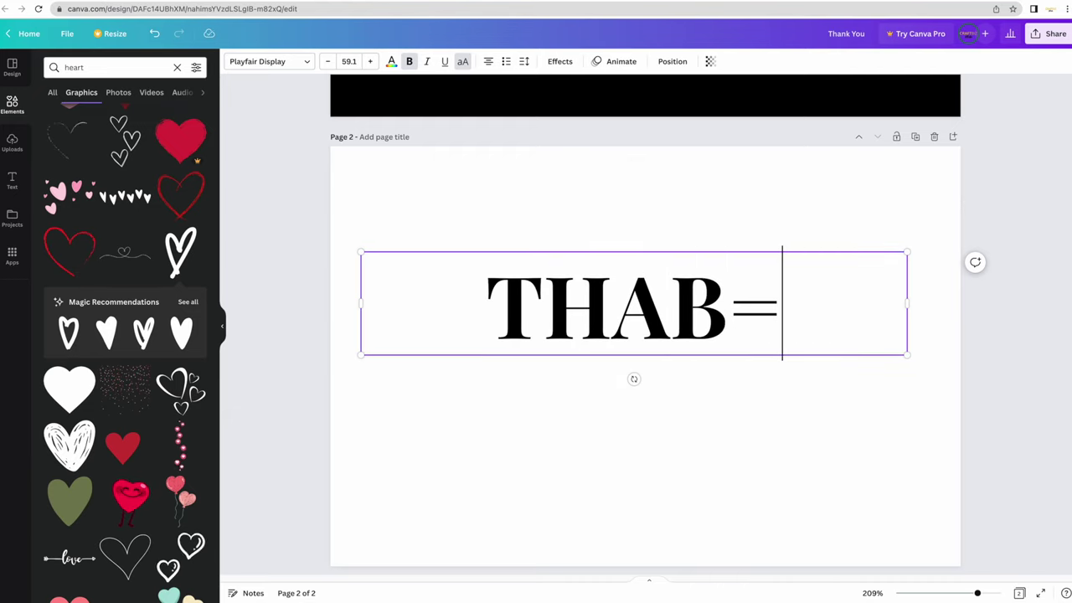
pyautogui.press('BackSpace')
pyautogui.press('BackSpace')
pyautogui.write('NK YOU')
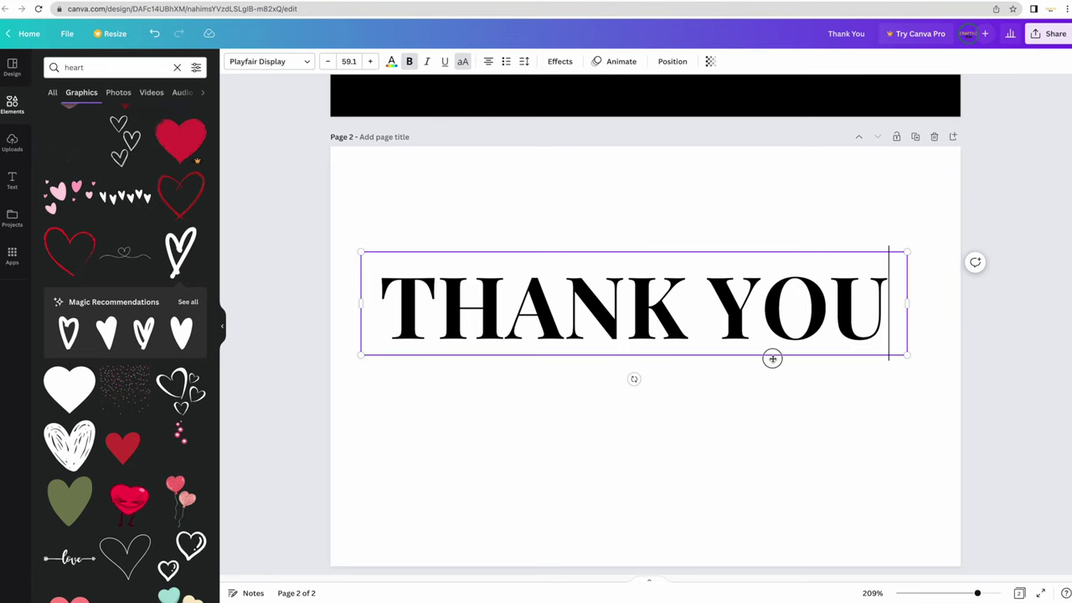
# - Move the THANK YOU heading up near the top edge of page 2
pyautogui.click(773, 360)
pyautogui.moveTo(772, 358); pyautogui.dragTo(780, 228)
pyautogui.click(761, 333)
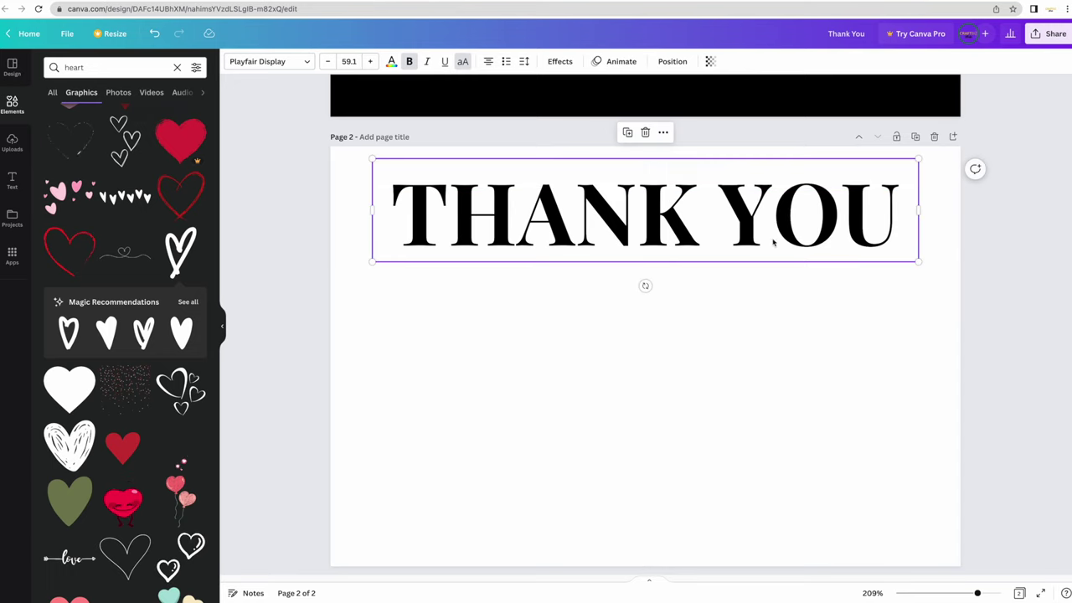
# - Place a new subheading text box just below the THANK YOU heading on the back
pyautogui.click(740, 313)
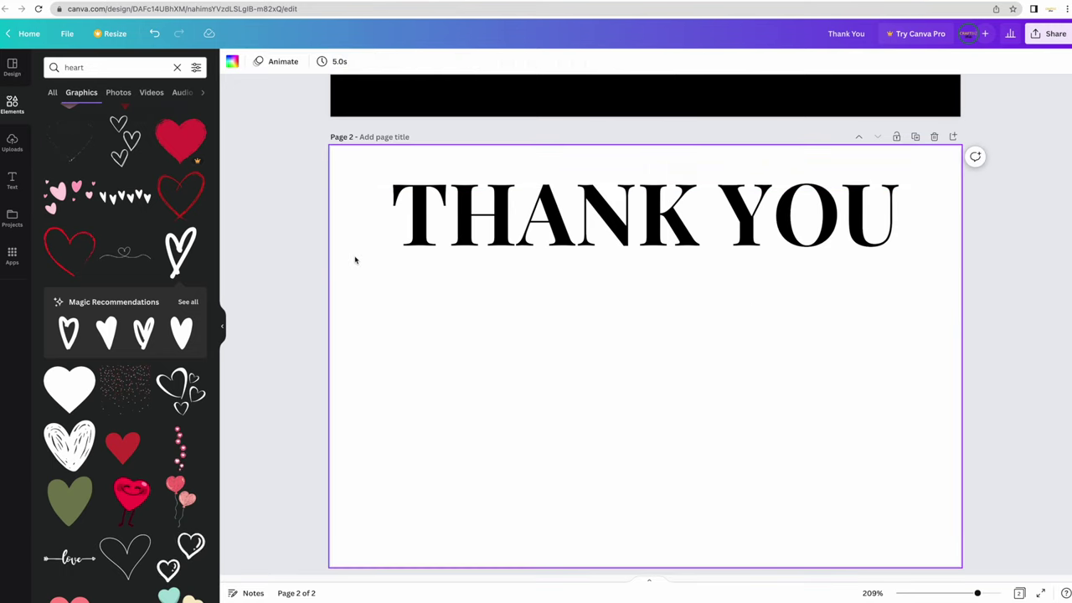
pyautogui.click(177, 67)
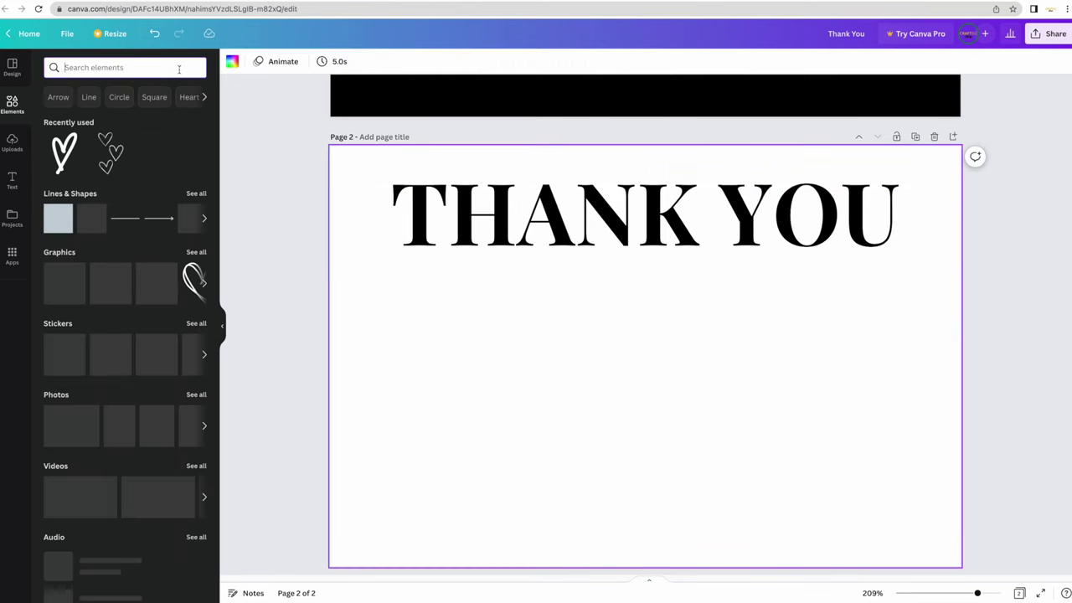
pyautogui.click(13, 179)
pyautogui.scroll(20, 175, 187)
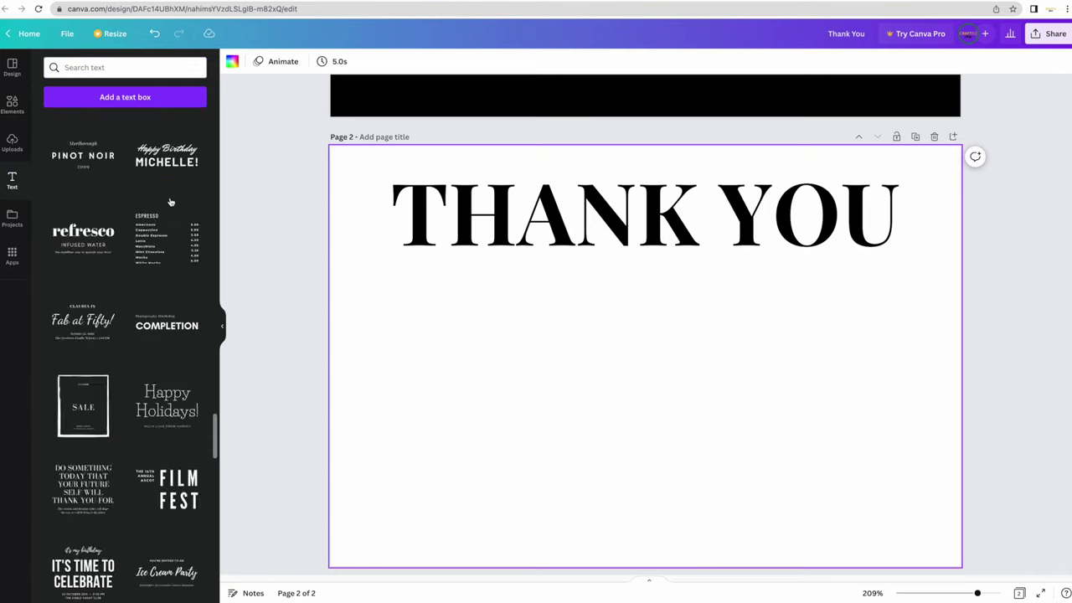
pyautogui.moveTo(92, 188); pyautogui.dragTo(586, 272)
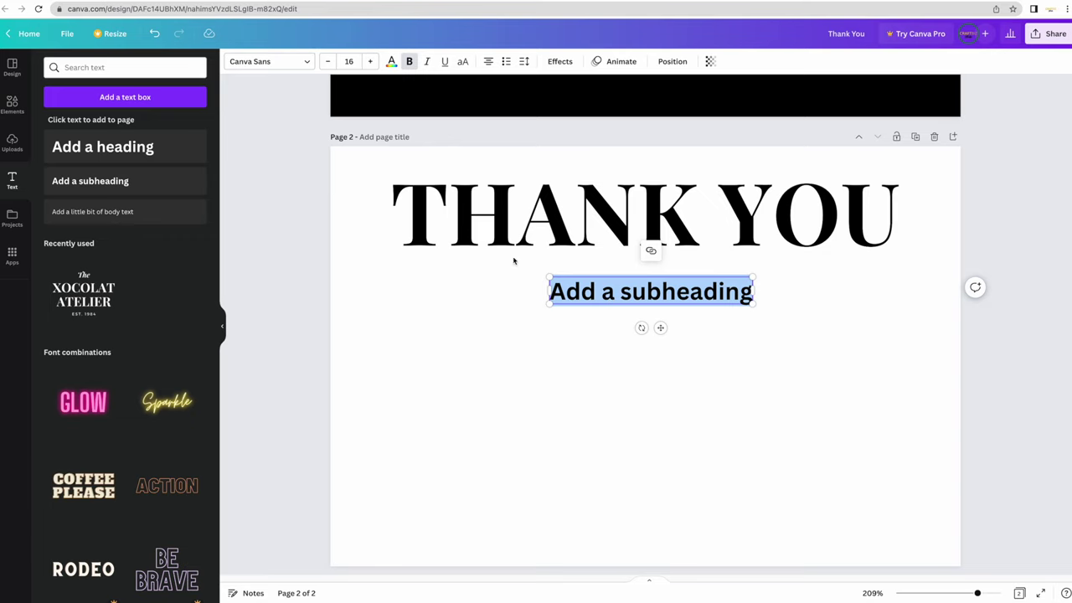
# - Set the subheading to Jonathan at size 40.2 reading 'for supporting a small business'
pyautogui.click(271, 65)
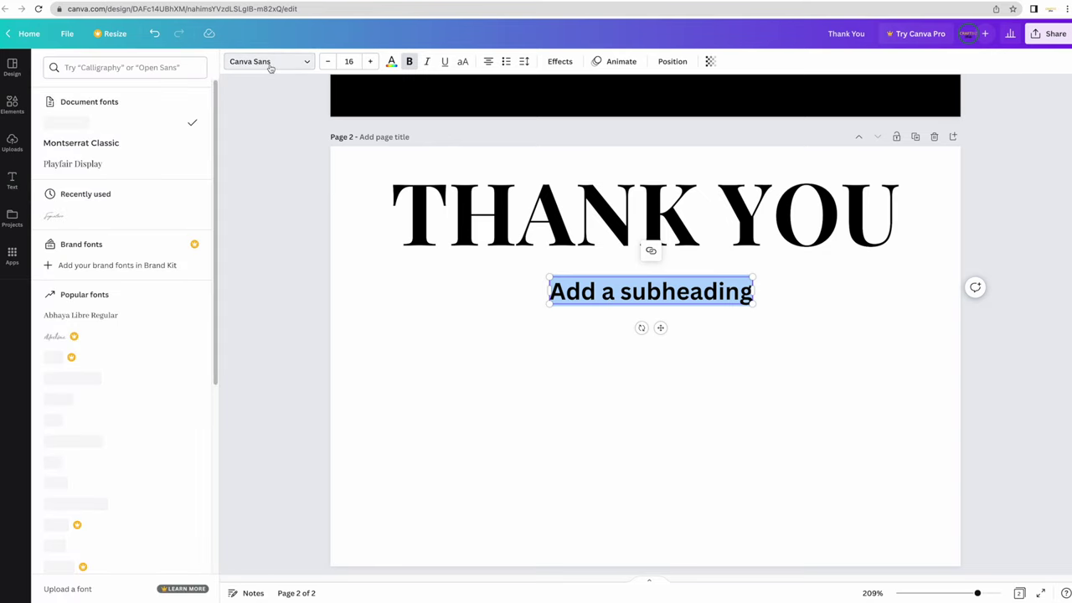
pyautogui.scroll(-10, 118, 335)
pyautogui.click(51, 345)
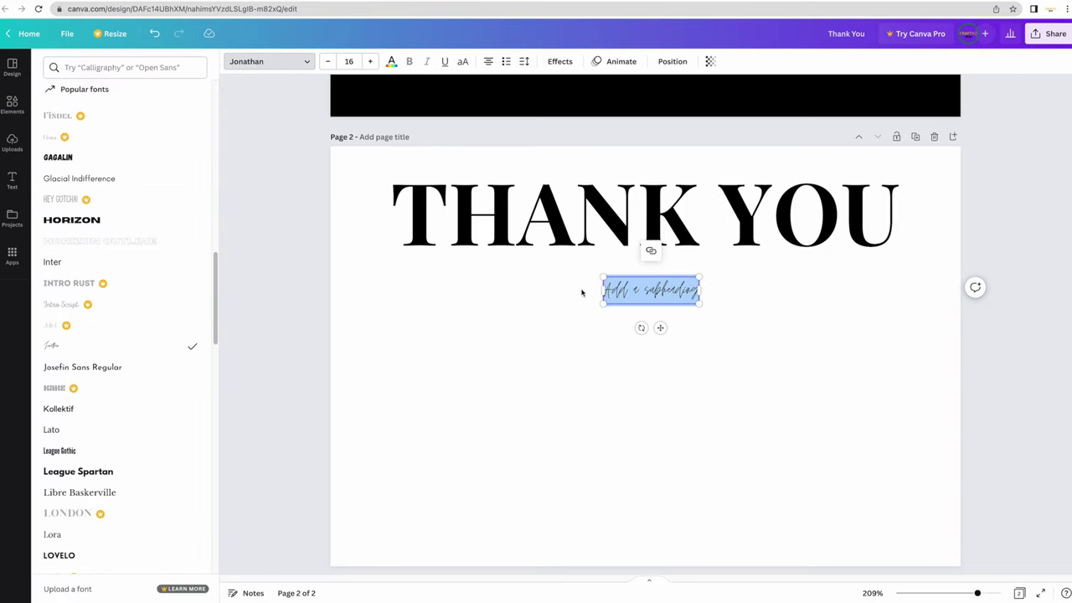
pyautogui.moveTo(602, 303); pyautogui.dragTo(460, 352)
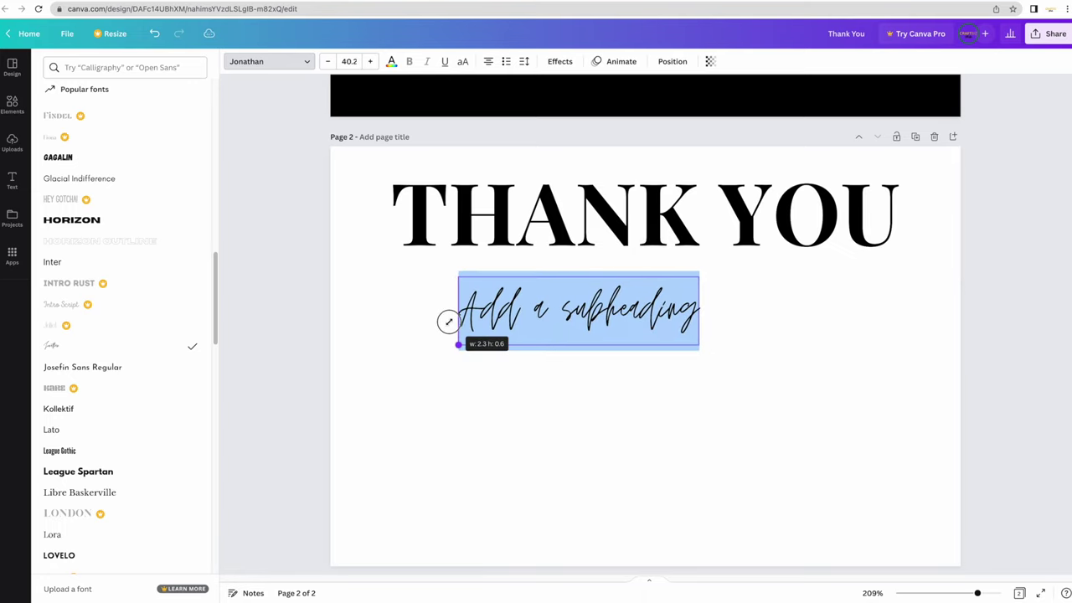
pyautogui.write('for supporting')
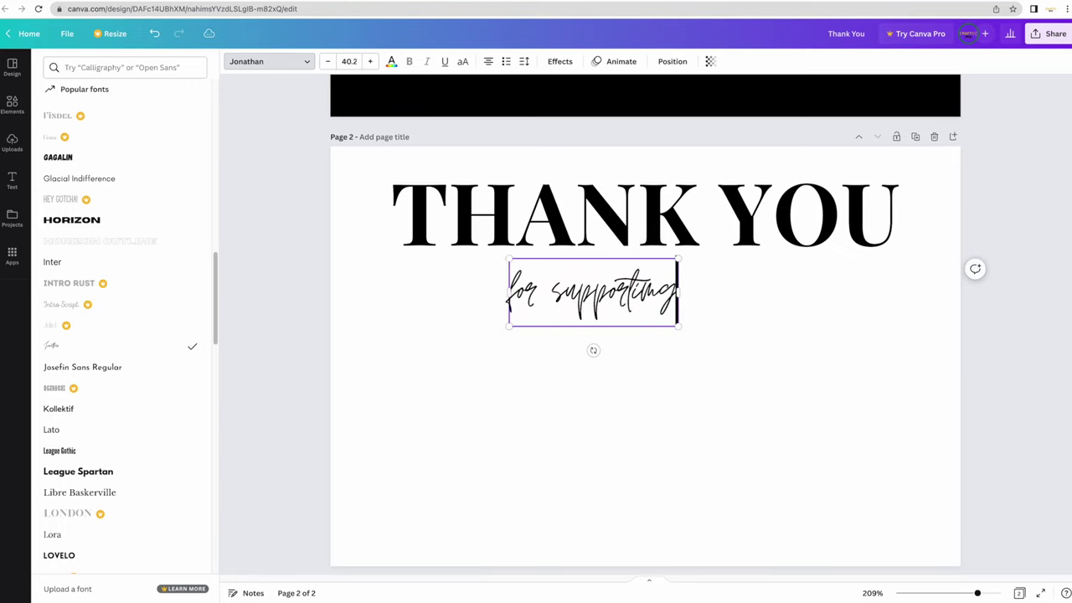
pyautogui.write(' a small business')
pyautogui.moveTo(215, 260); pyautogui.dragTo(211, 446)
# - Try Clicker Script on the tagline, then switch it to Eyesome Script
pyautogui.write('script')
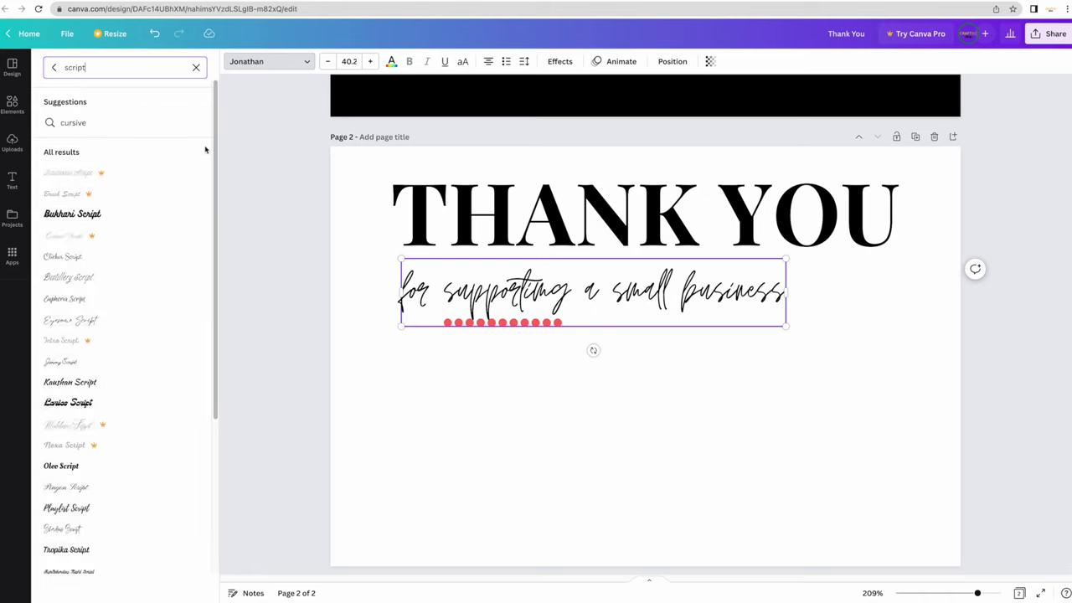
pyautogui.click(93, 256)
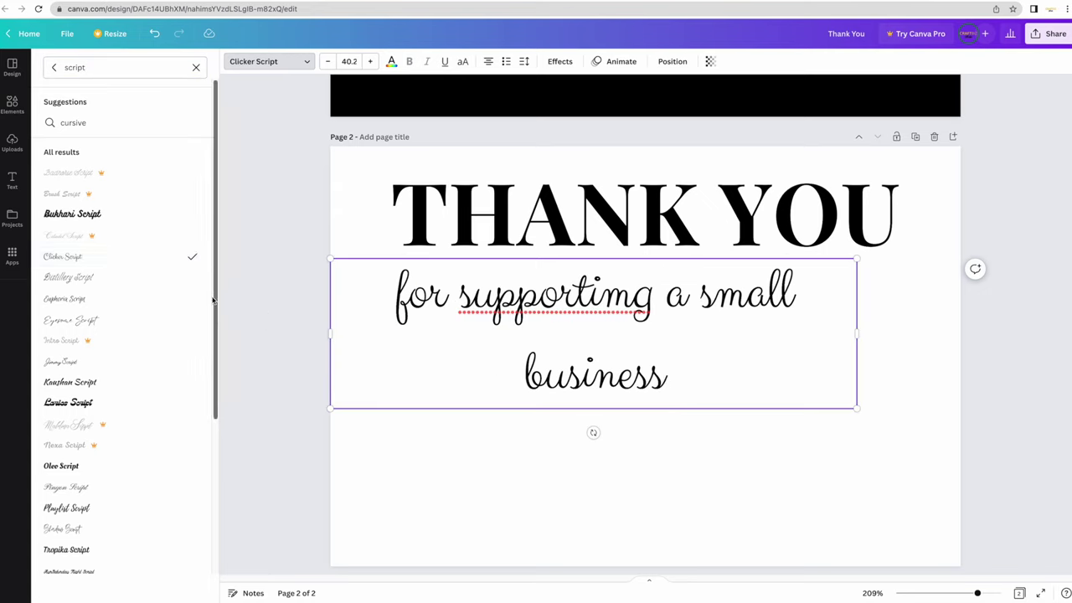
pyautogui.moveTo(215, 277); pyautogui.dragTo(223, 310)
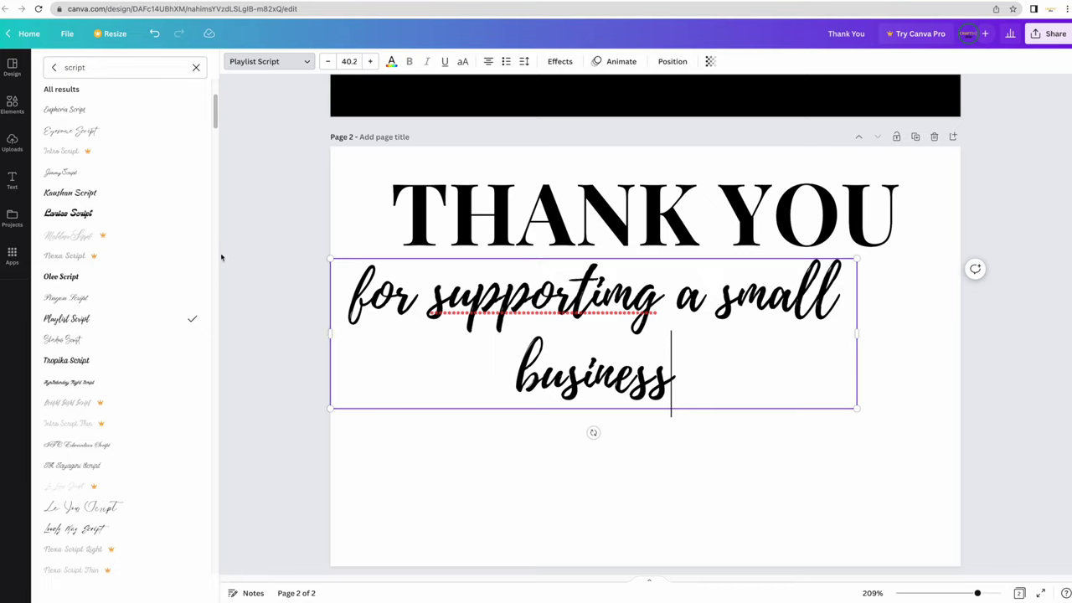
pyautogui.click(144, 131)
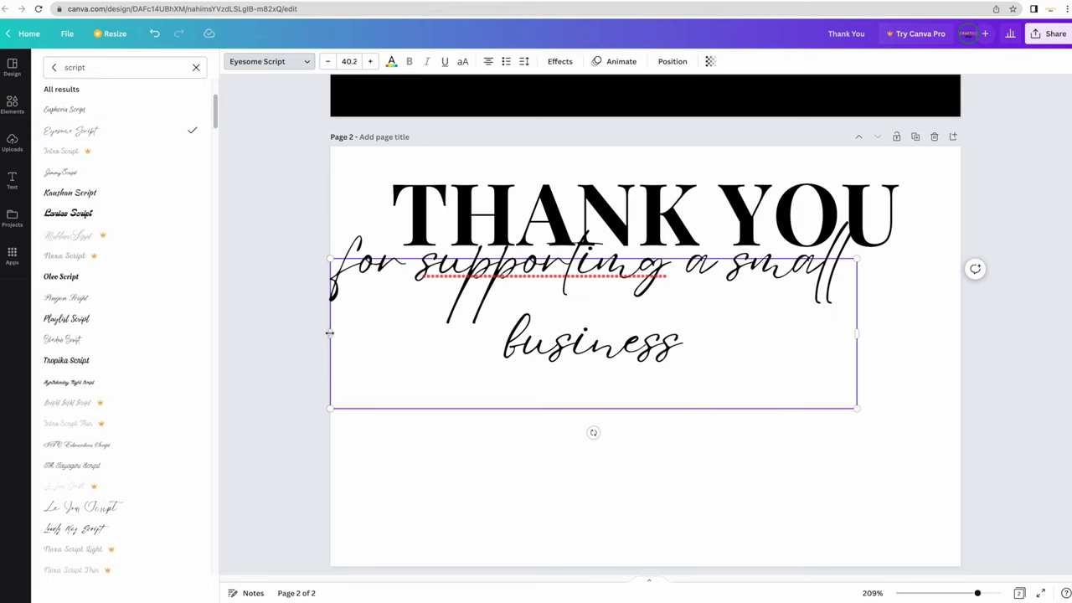
# - Widen the tagline onto one line, shrink it to size 32.8, and place it under THANK YOU
pyautogui.moveTo(325, 333); pyautogui.dragTo(148, 324)
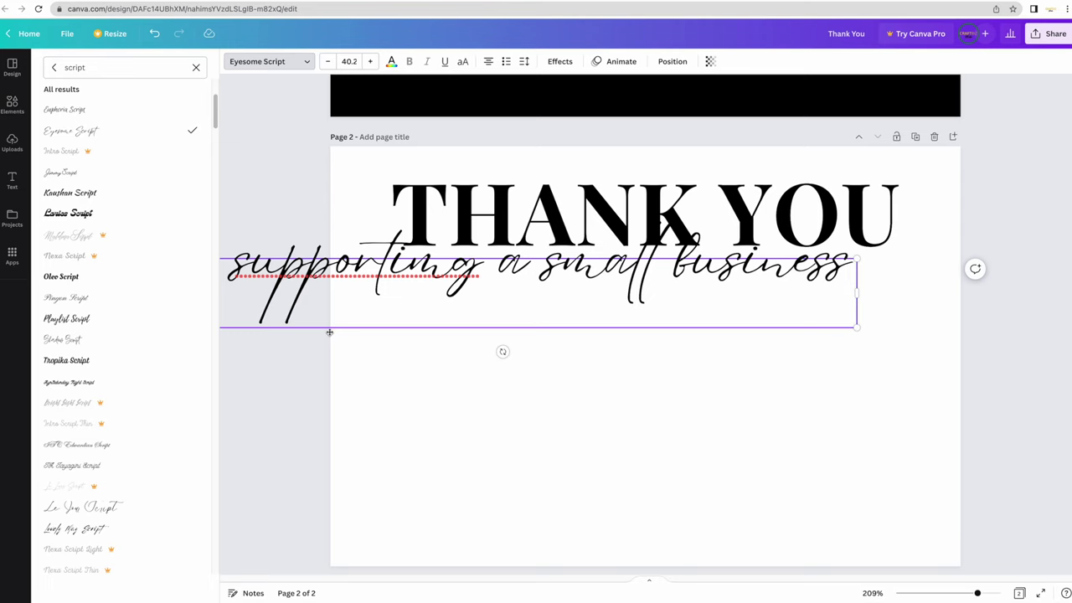
pyautogui.moveTo(330, 333); pyautogui.dragTo(430, 347)
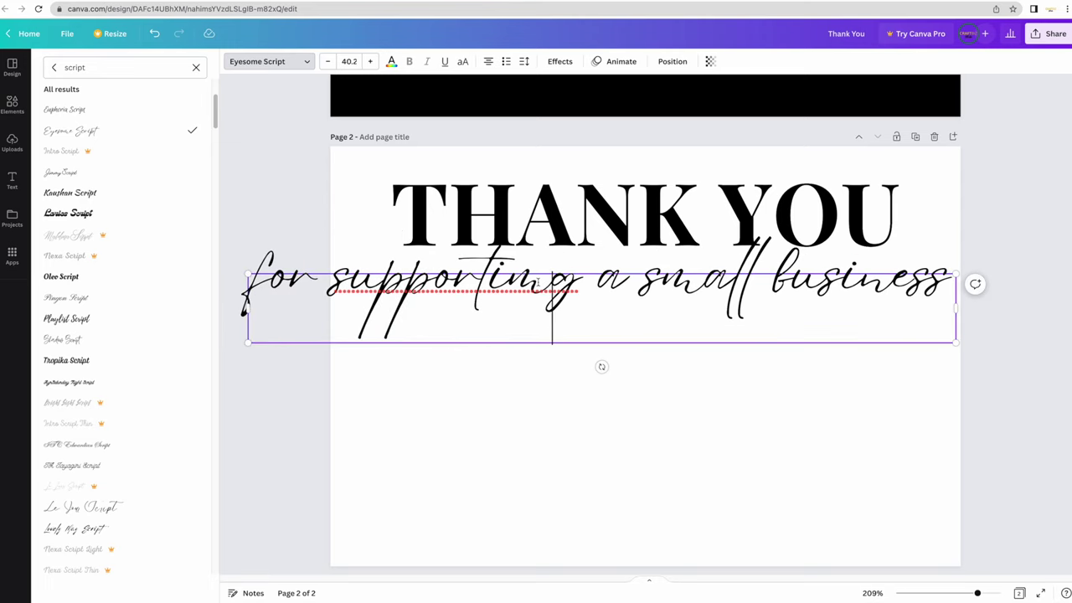
pyautogui.press('Escape')
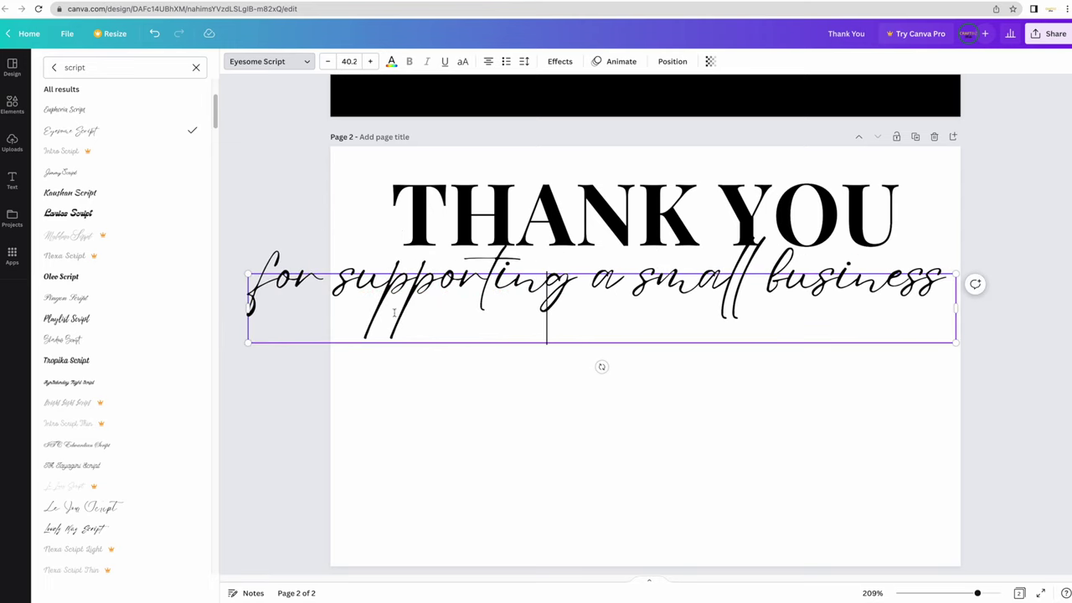
pyautogui.moveTo(248, 273); pyautogui.dragTo(377, 286)
pyautogui.moveTo(558, 347); pyautogui.dragTo(522, 318)
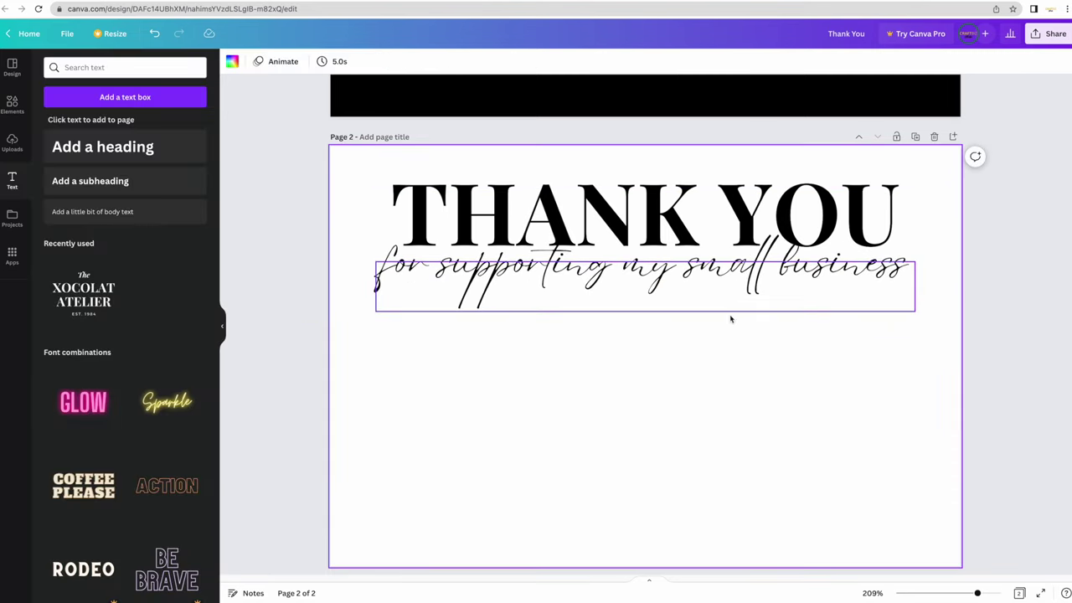
pyautogui.scroll(2, 730, 320)
pyautogui.scroll(4, 731, 320)
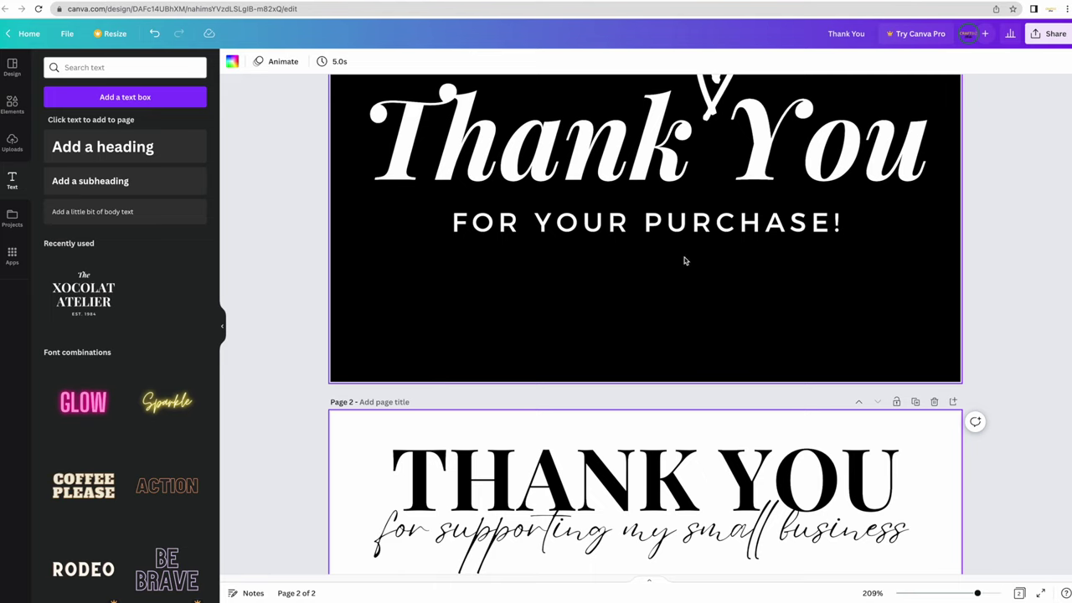
# - Copy the front's FOR YOUR PURCHASE! text and paste it onto the back page
pyautogui.click(647, 226)
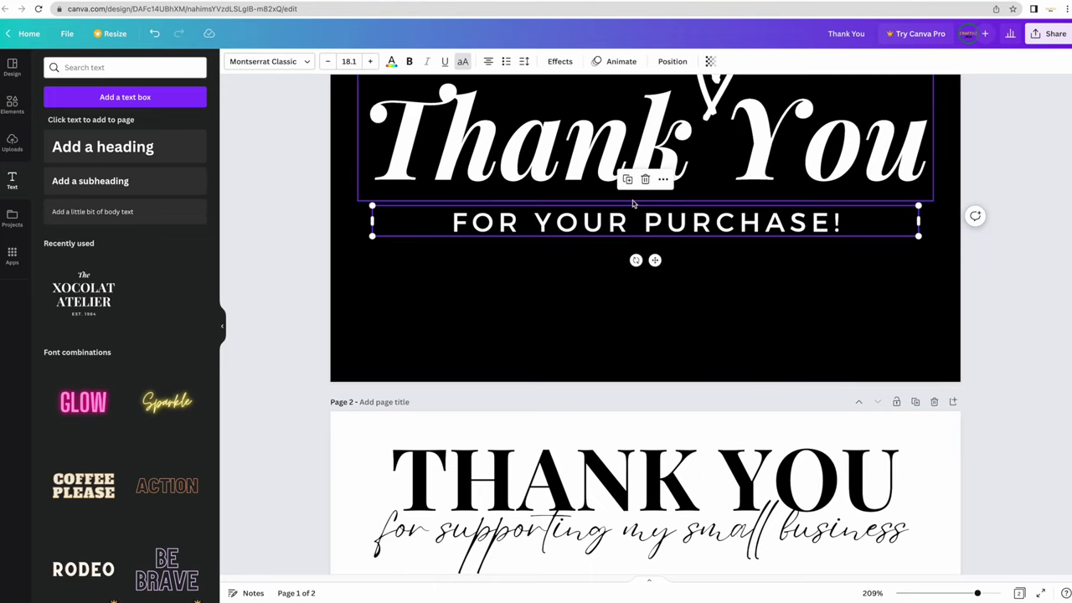
pyautogui.rightClick(681, 216)
pyautogui.click(718, 231)
pyautogui.scroll(-5, 722, 402)
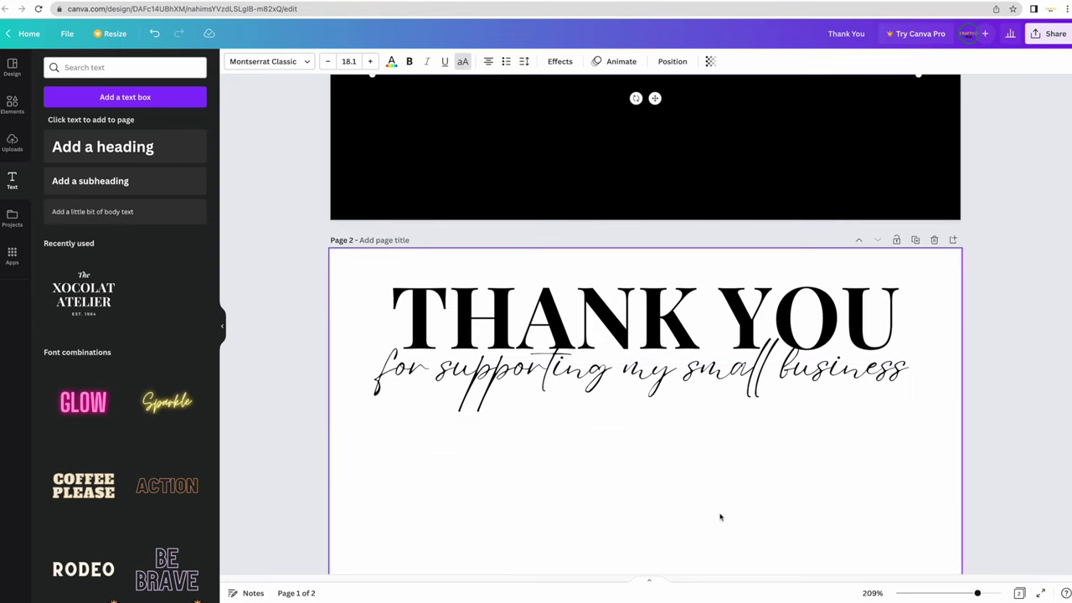
pyautogui.rightClick(634, 397)
pyautogui.click(667, 450)
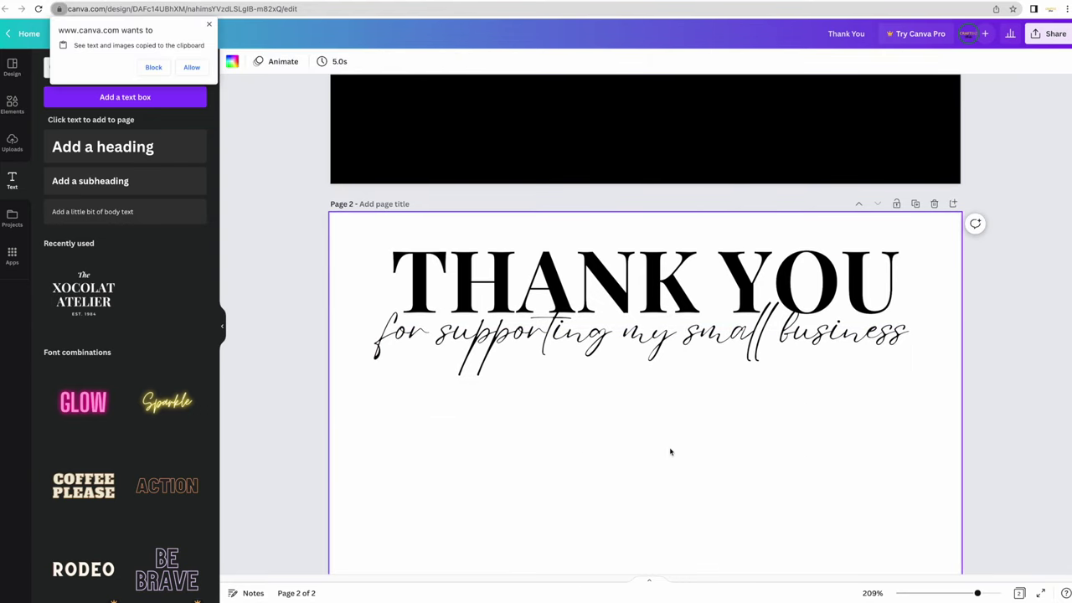
pyautogui.click(192, 66)
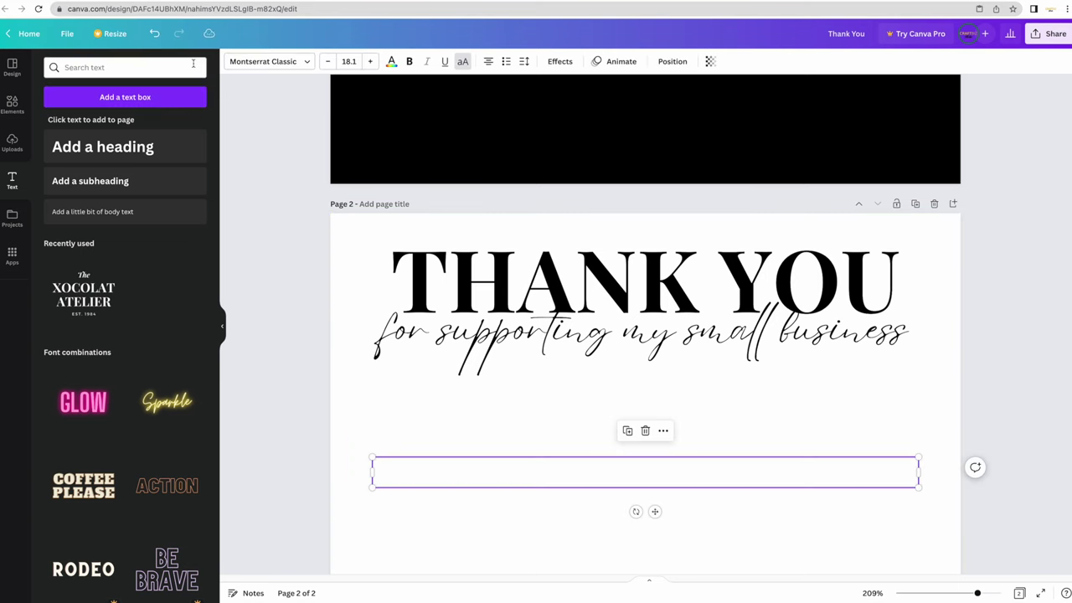
# - Make the pasted text black under the script line, reading 'I HOPE YOU ENJOY YOUR ITEM AS MUCH AS I ENJOYED CREATING IT FOR YOU'
pyautogui.click(392, 62)
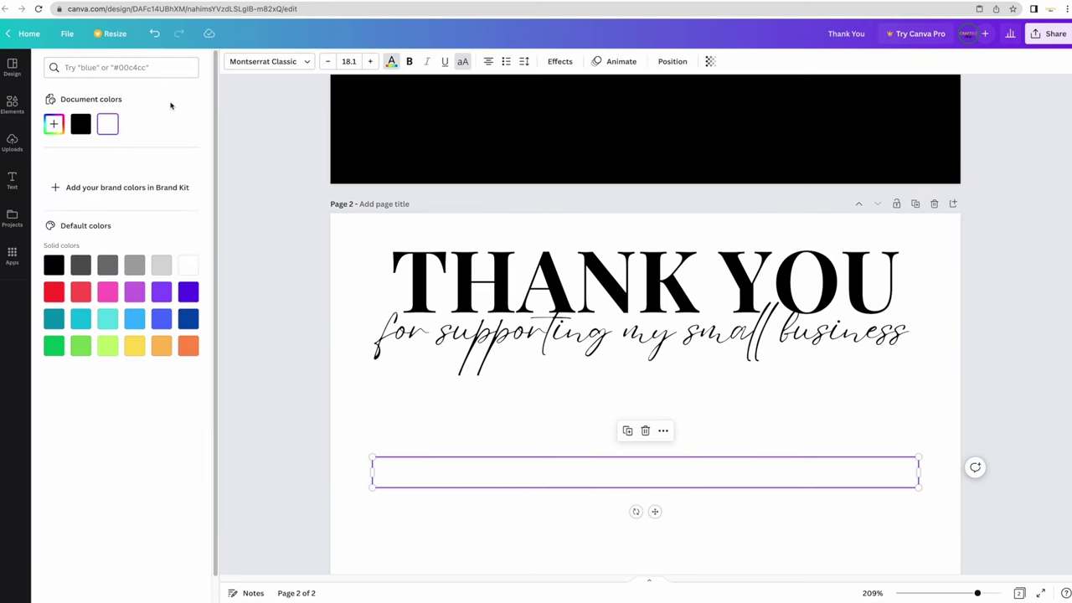
pyautogui.click(84, 129)
pyautogui.moveTo(524, 474); pyautogui.dragTo(516, 424)
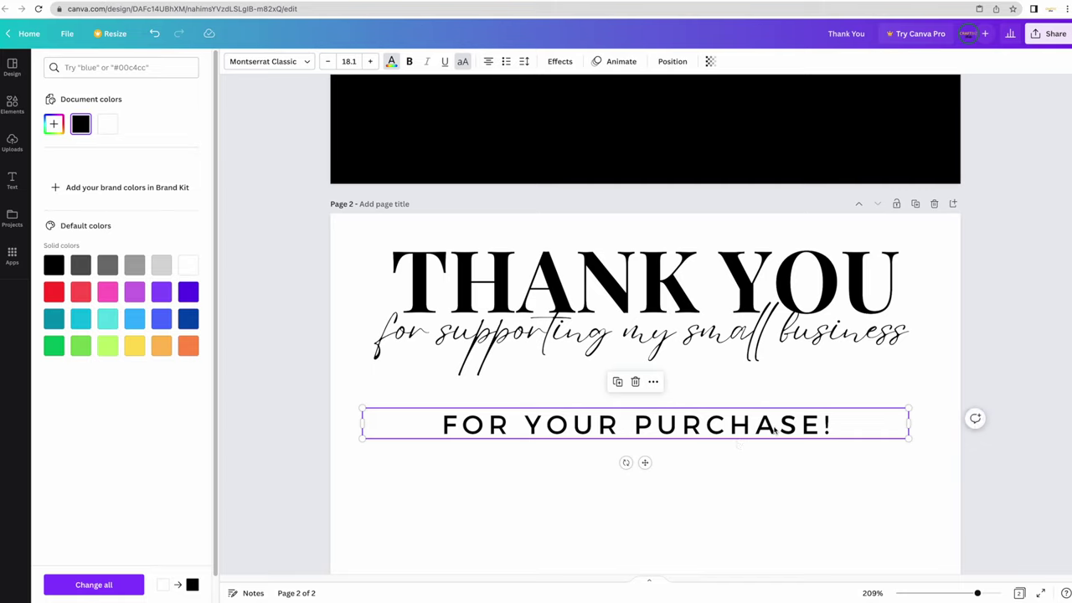
pyautogui.tripleClick(775, 429)
pyautogui.press('BackSpace')
pyautogui.write('I HOPE YOU ENJOY YOUR ITEM AS MUCH AS I ENJOYED CREATING IT F')
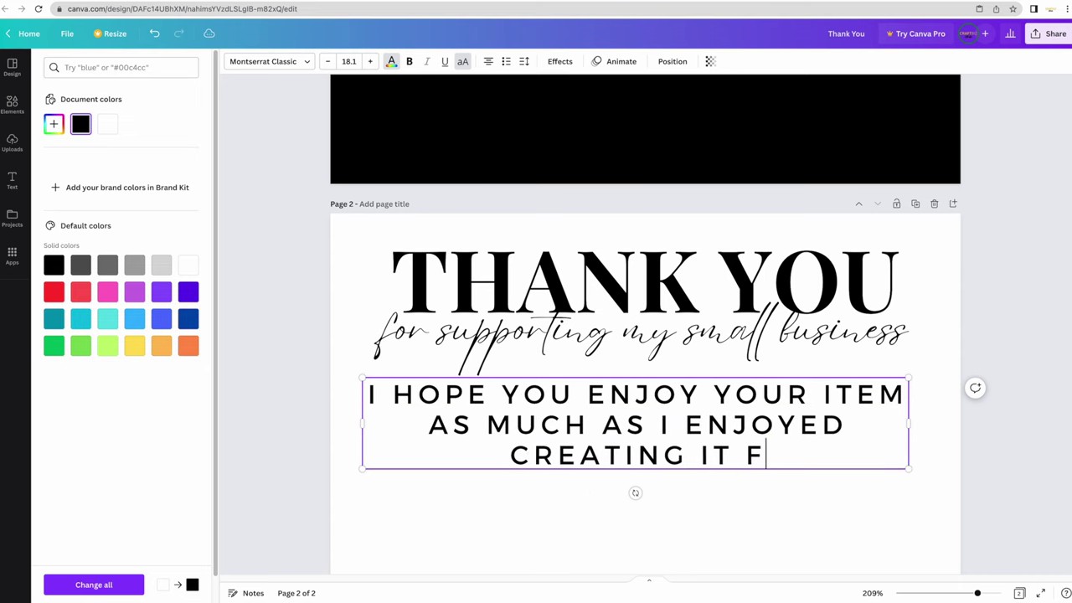
pyautogui.write('OR YOU')
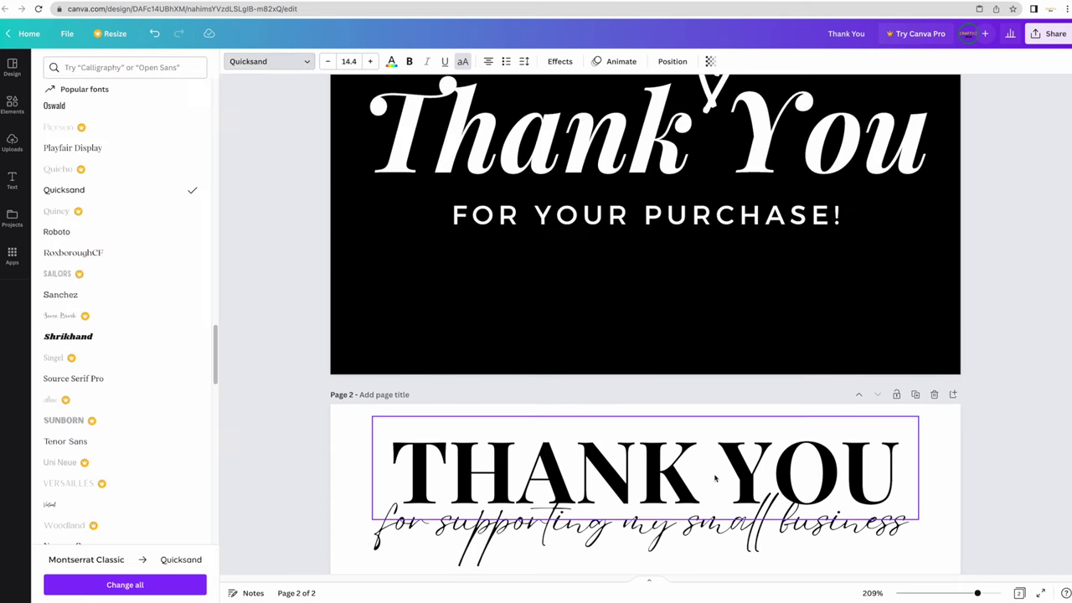
pyautogui.click(717, 482)
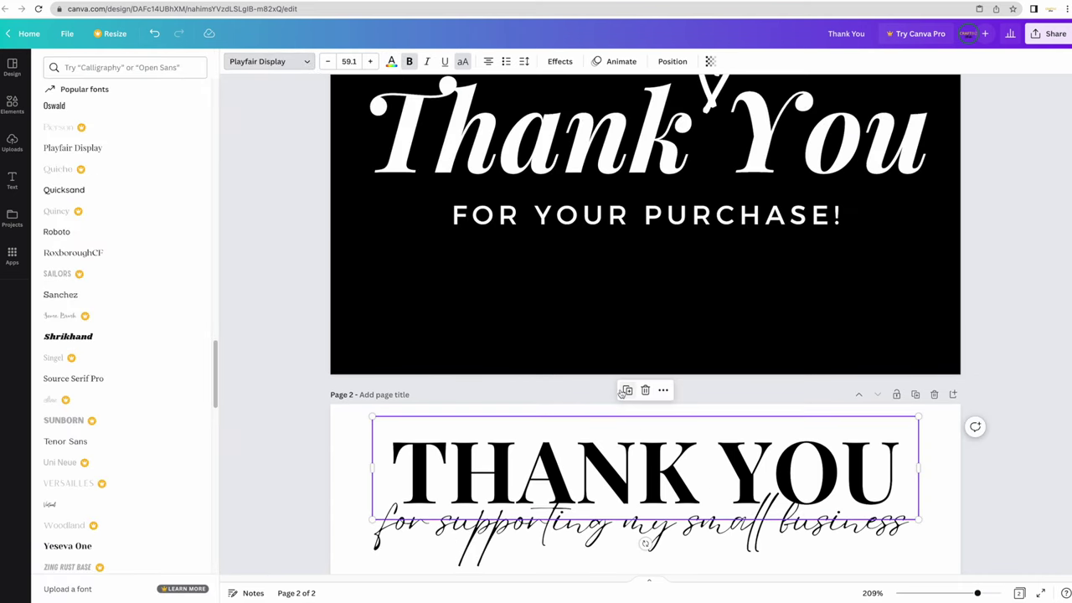
# - Duplicate THANK YOU below the message as LET'S CONNECT, one line, about size 19, centred
pyautogui.click(627, 391)
pyautogui.moveTo(645, 469); pyautogui.dragTo(676, 478)
pyautogui.tripleClick(675, 478)
pyautogui.write('L')
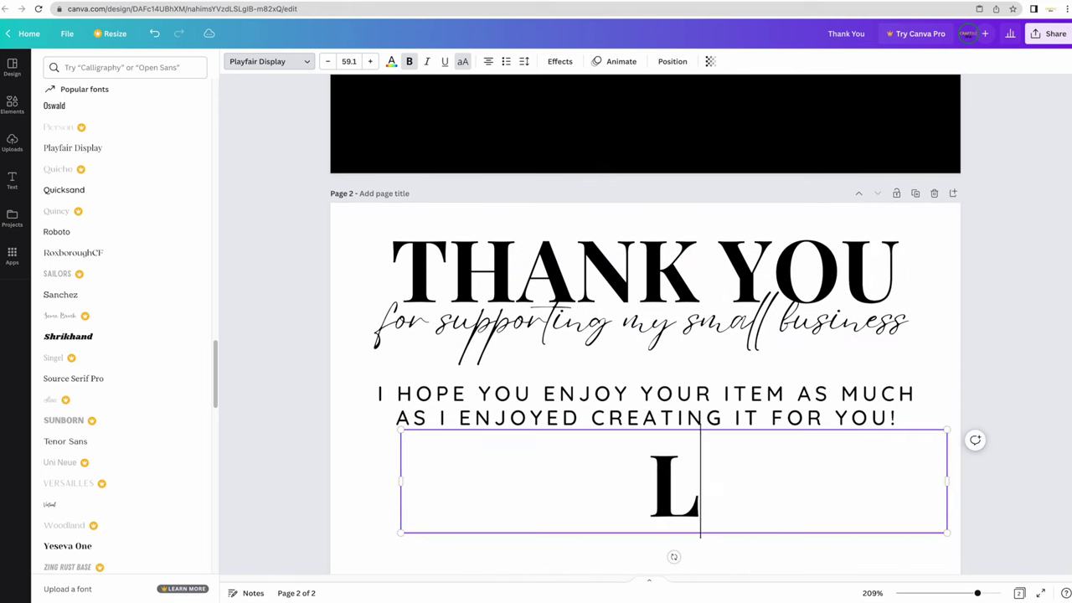
pyautogui.write("ET'S CONNEXT")
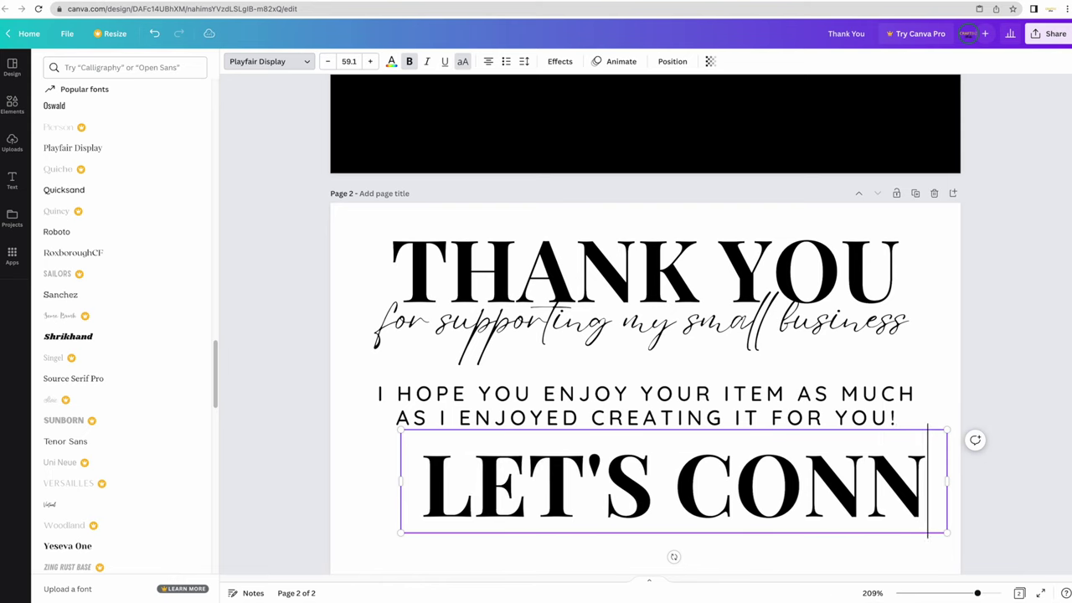
pyautogui.press('BackSpace')
pyautogui.press('BackSpace')
pyautogui.write('CT')
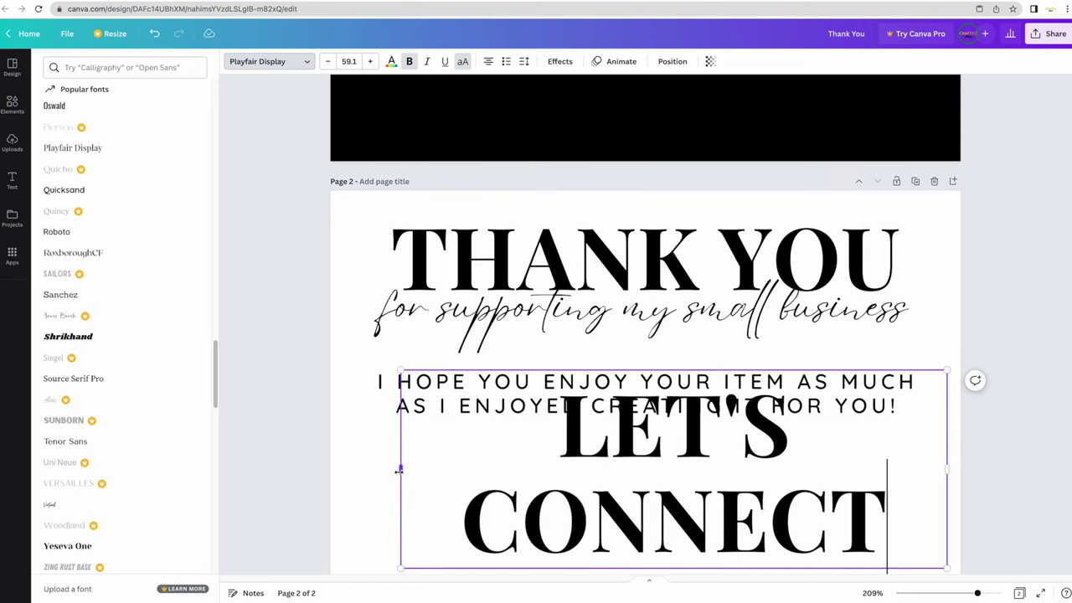
pyautogui.moveTo(399, 470); pyautogui.dragTo(262, 469)
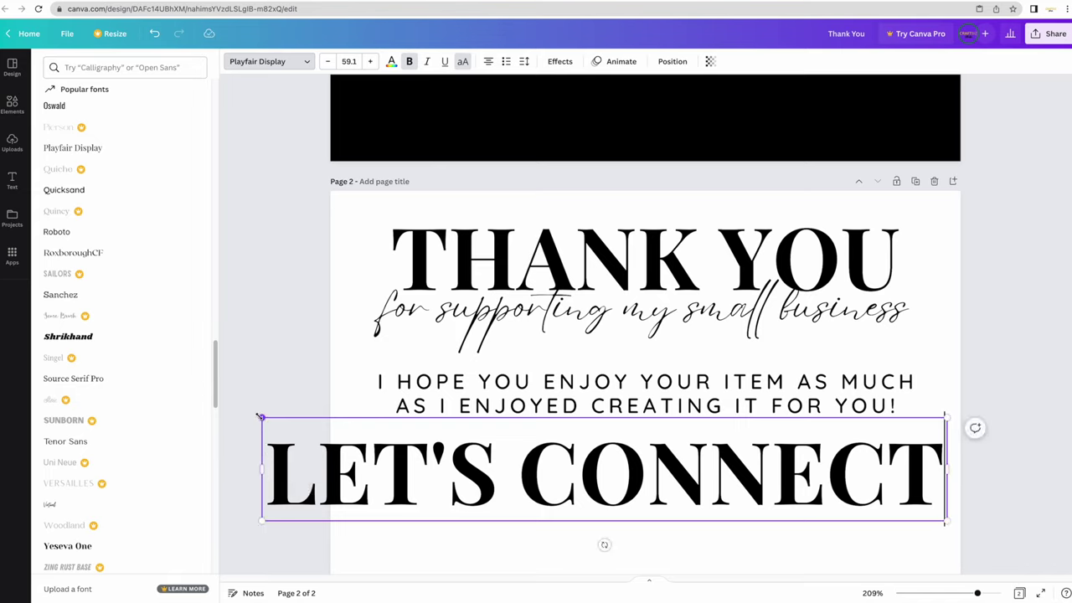
pyautogui.moveTo(260, 416); pyautogui.dragTo(719, 500)
pyautogui.moveTo(826, 526); pyautogui.dragTo(635, 474)
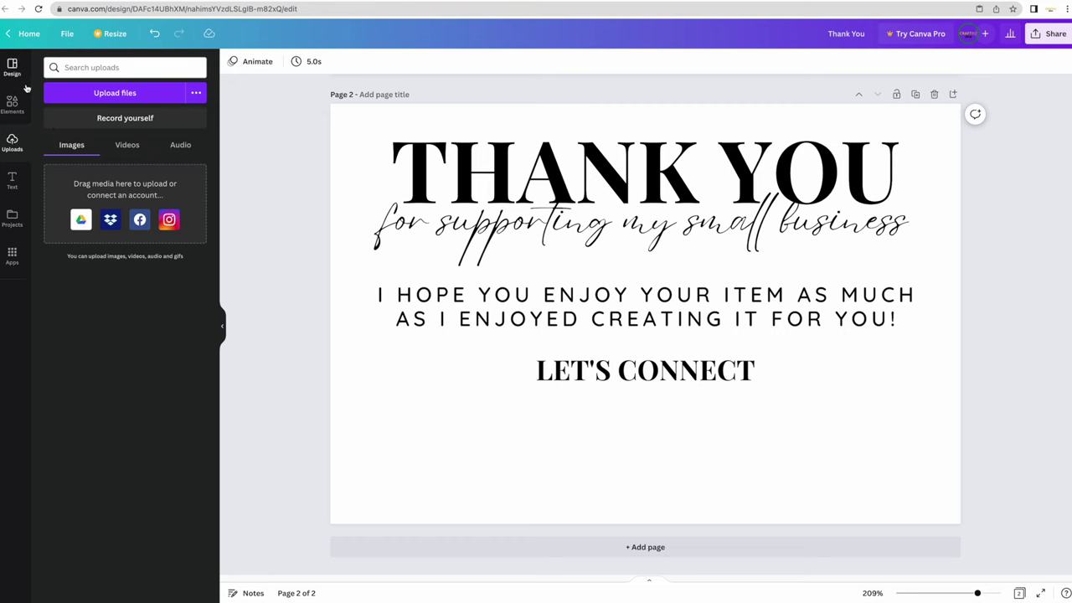
# - Search graphics for 'etsy' and place the orange Etsy logo, shrunk small, below LET'S CONNECT
pyautogui.click(11, 103)
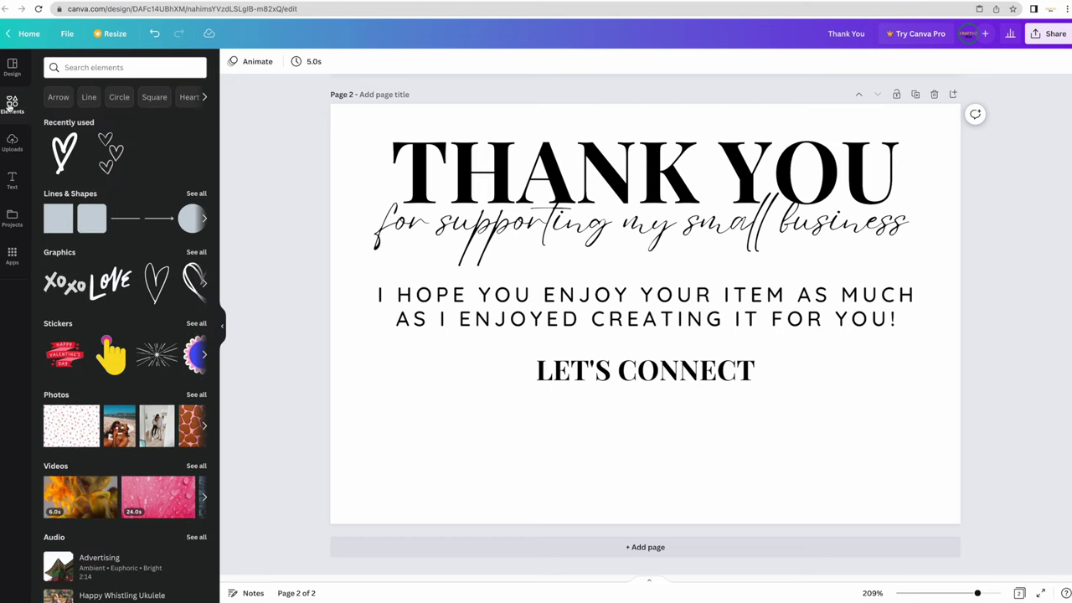
pyautogui.click(105, 70)
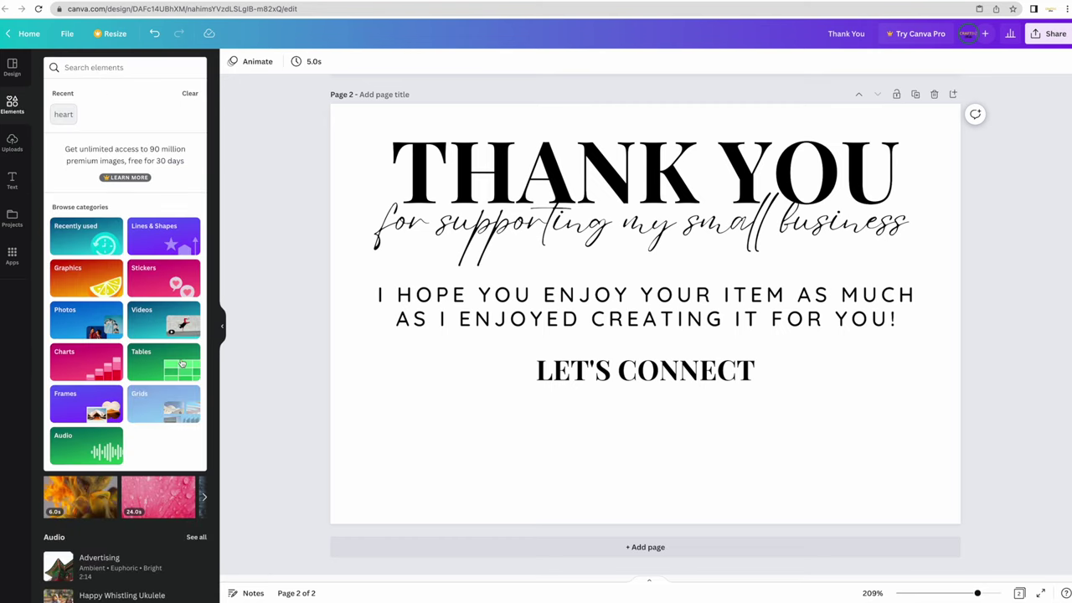
pyautogui.write('etsy')
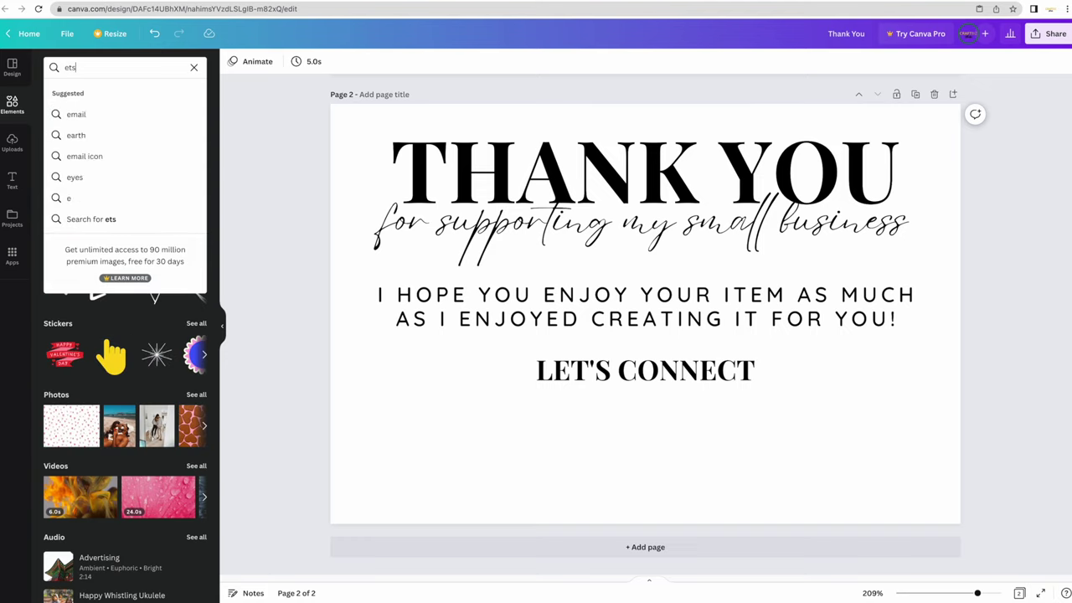
pyautogui.press('Return')
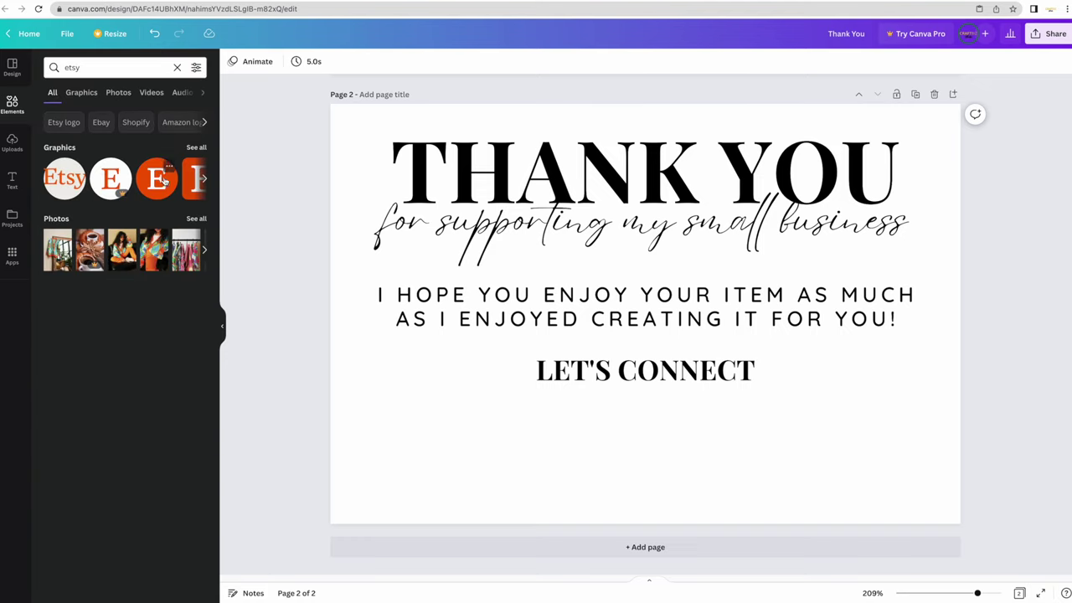
pyautogui.moveTo(166, 180); pyautogui.dragTo(523, 500)
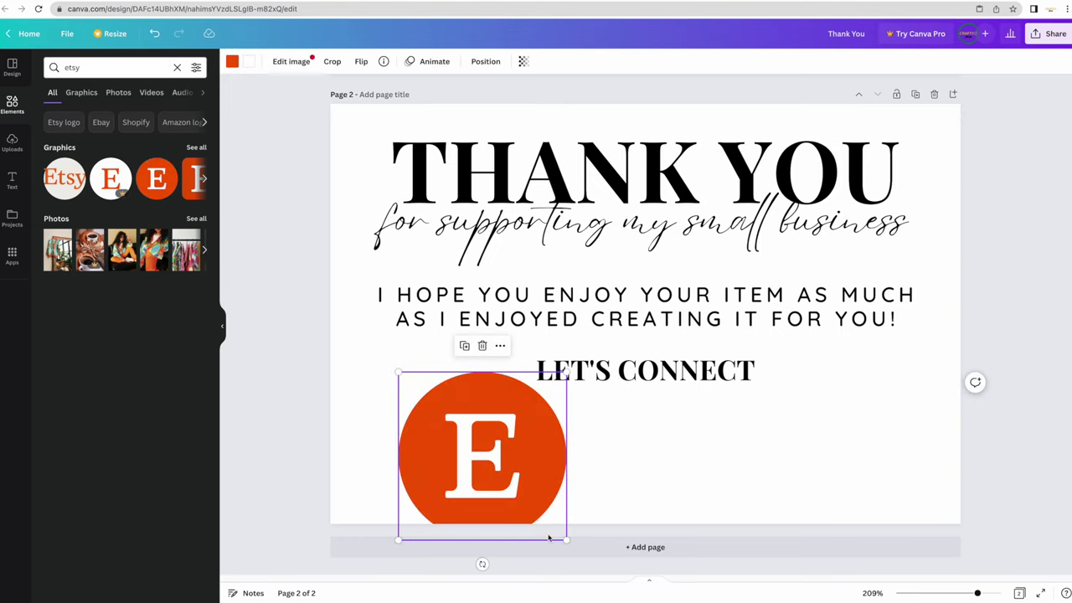
pyautogui.moveTo(567, 539); pyautogui.dragTo(520, 422)
pyautogui.click(112, 67)
pyautogui.doubleClick(112, 67)
# - Add a black Instagram icon beside the Etsy logo, sized to match it
pyautogui.write('i')
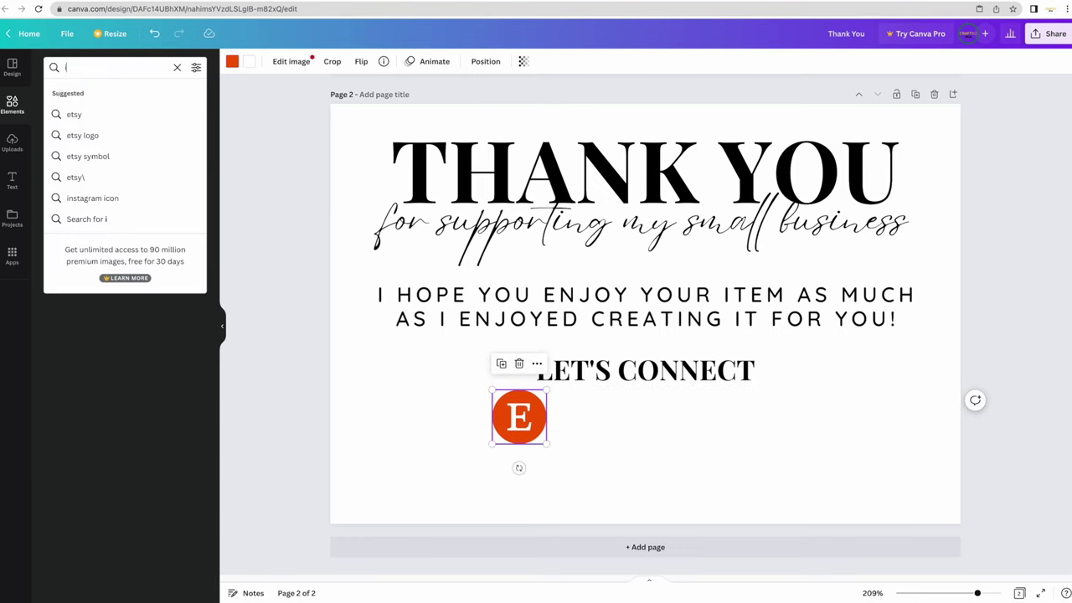
pyautogui.write('nsta')
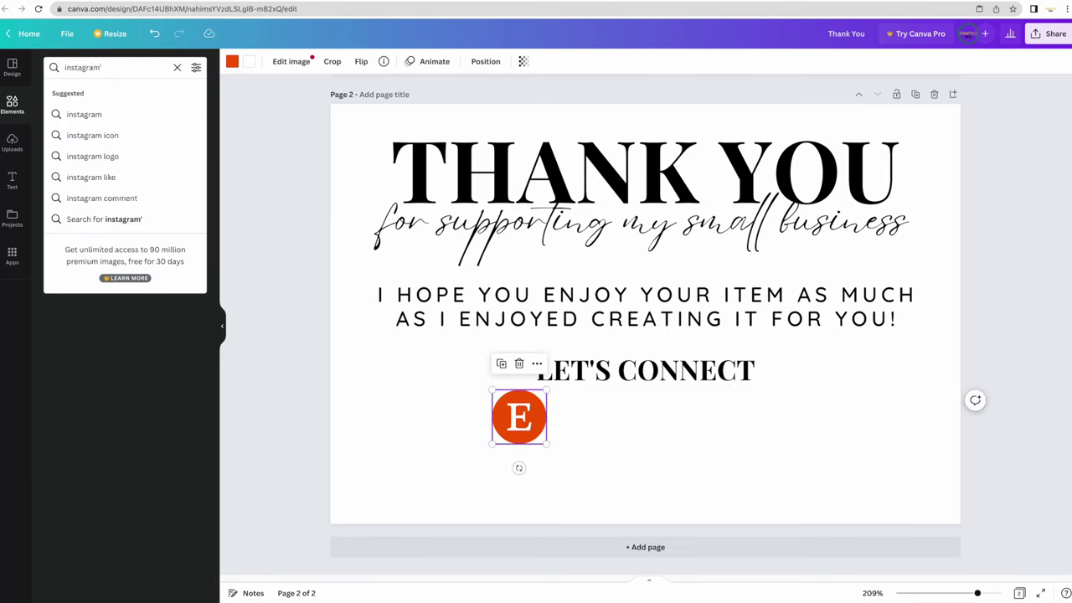
pyautogui.write('gram')
pyautogui.press('Return')
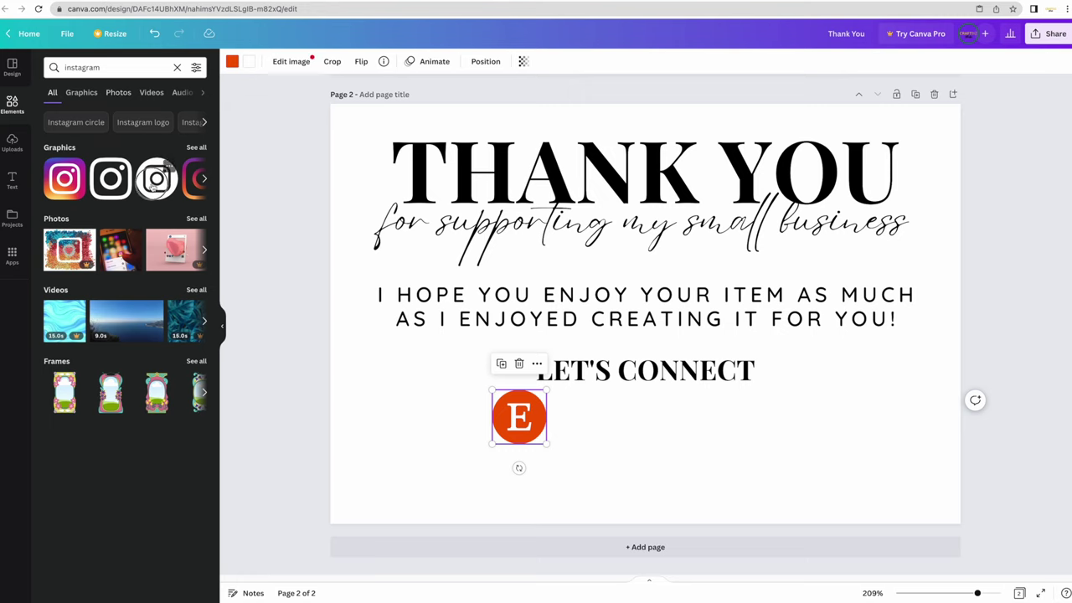
pyautogui.moveTo(159, 178); pyautogui.dragTo(652, 483)
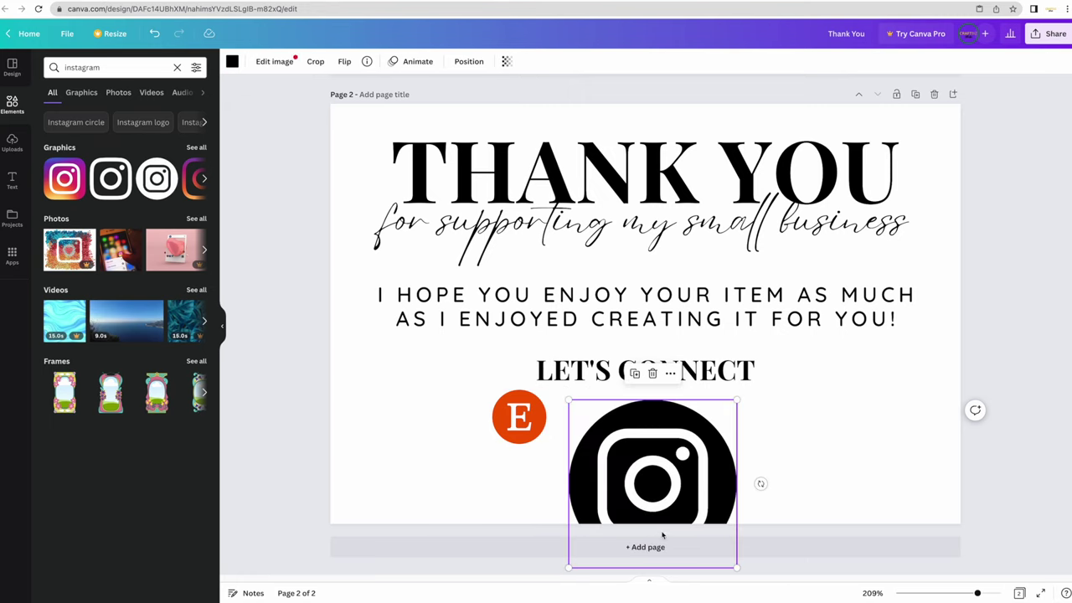
pyautogui.moveTo(737, 570); pyautogui.dragTo(584, 418)
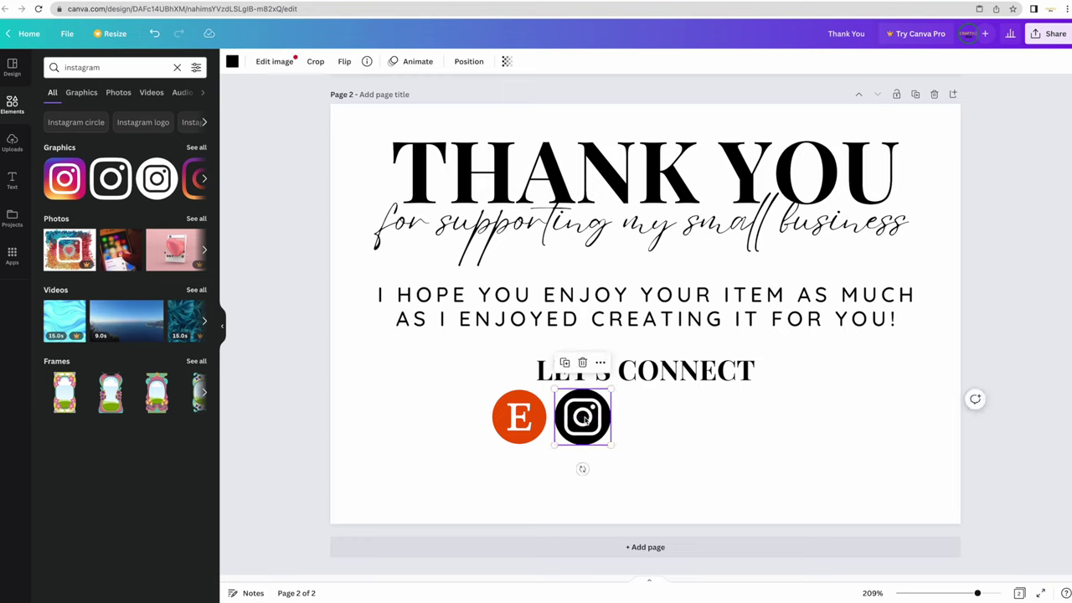
# - Recolour the Etsy logo black to match the Instagram icon
pyautogui.click(504, 428)
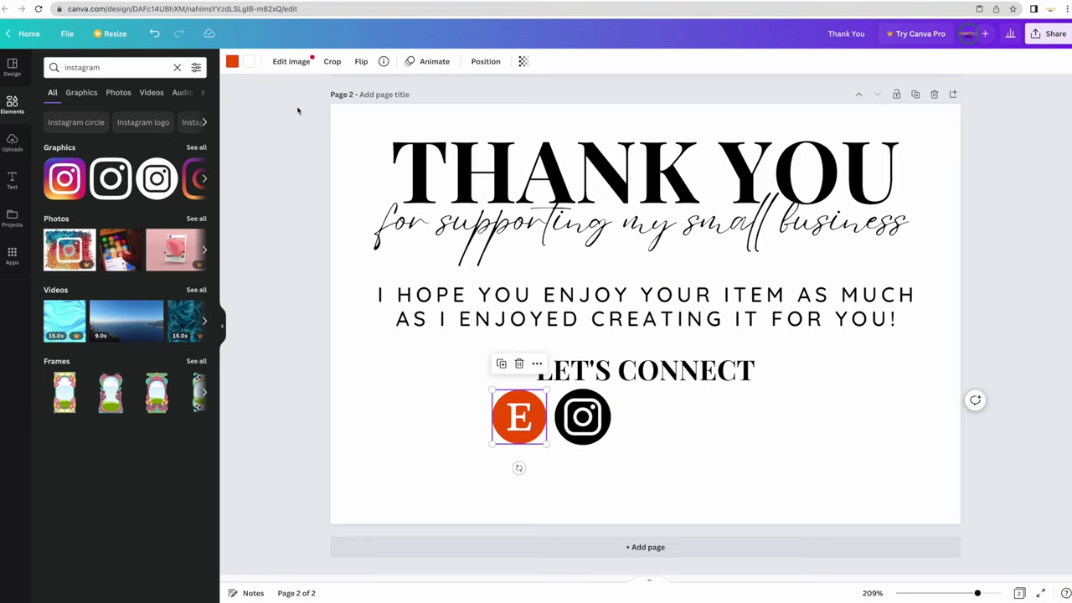
pyautogui.click(232, 63)
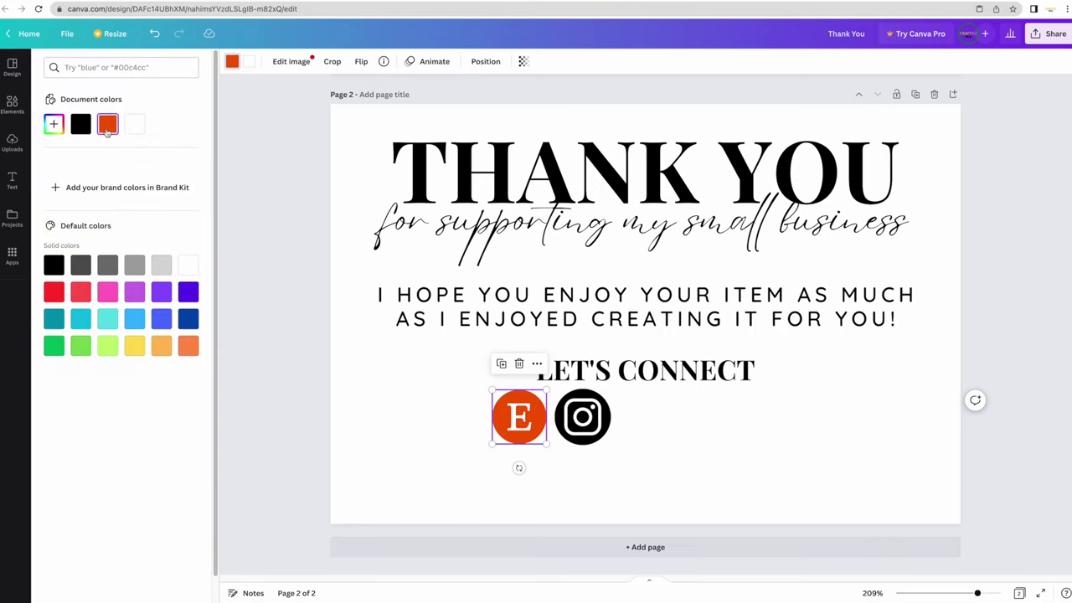
pyautogui.click(81, 126)
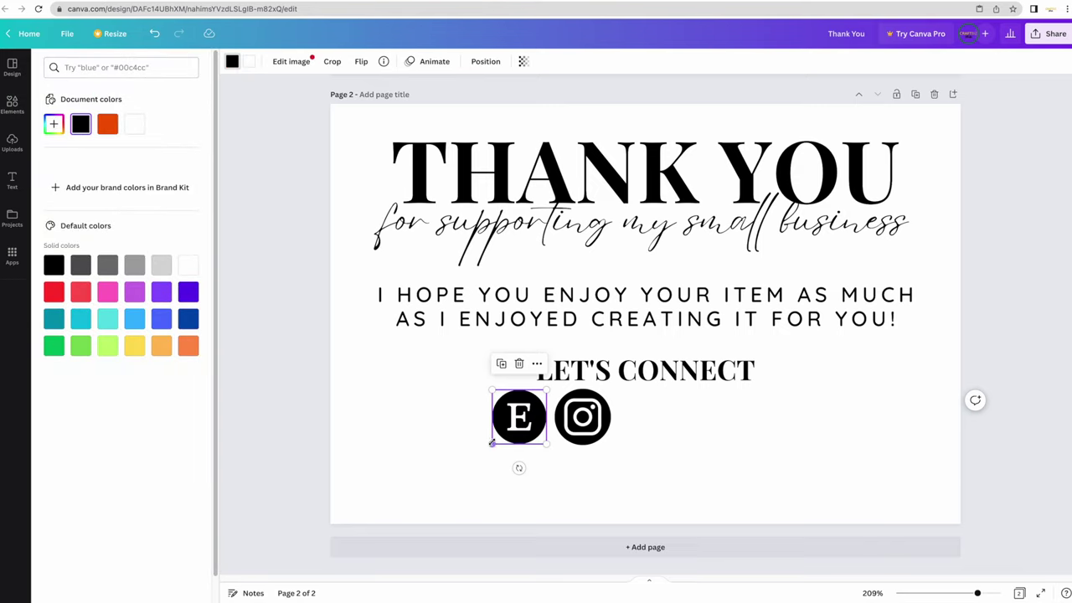
pyautogui.press('Tab')
# - Add a black YouTube icon beside the Instagram icon
pyautogui.write('youtube')
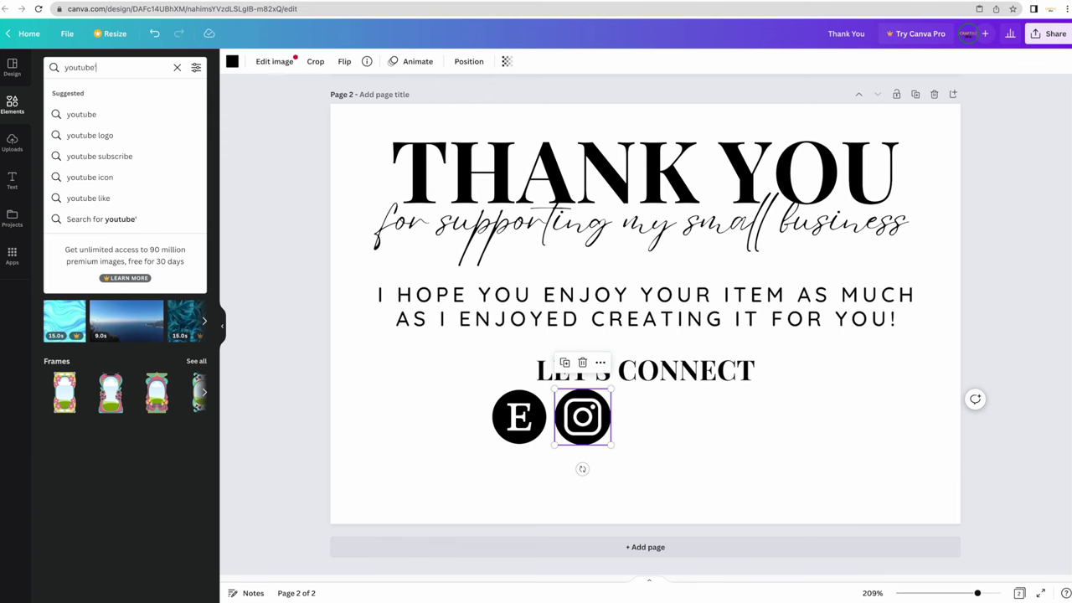
pyautogui.press('Return')
pyautogui.moveTo(110, 179); pyautogui.dragTo(641, 428)
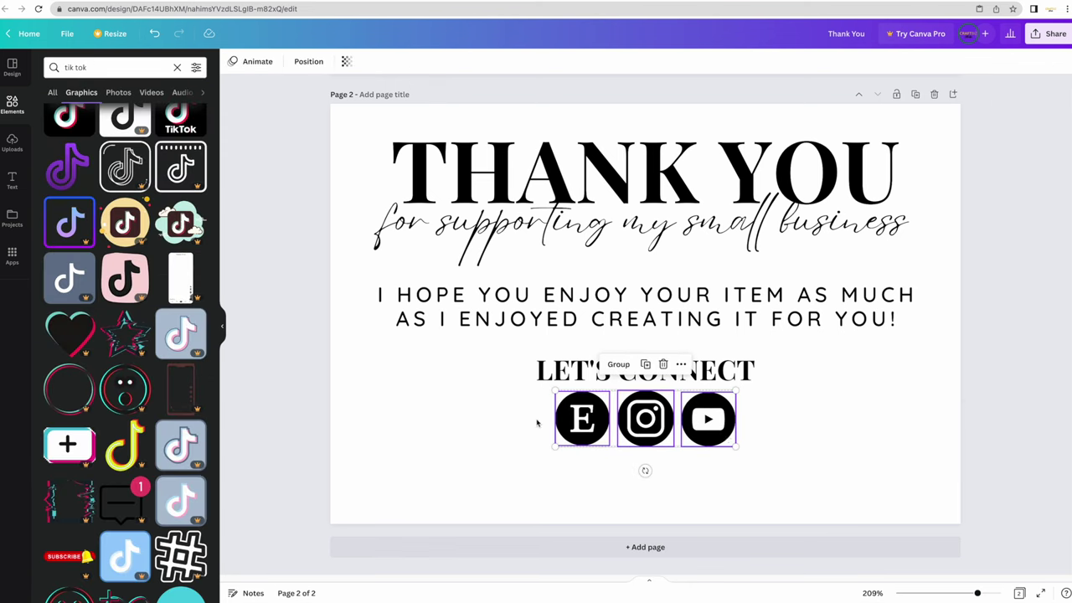
# - Resize and centre LET'S CONNECT with its three icons, nudging the message text slightly up
pyautogui.click(553, 371)
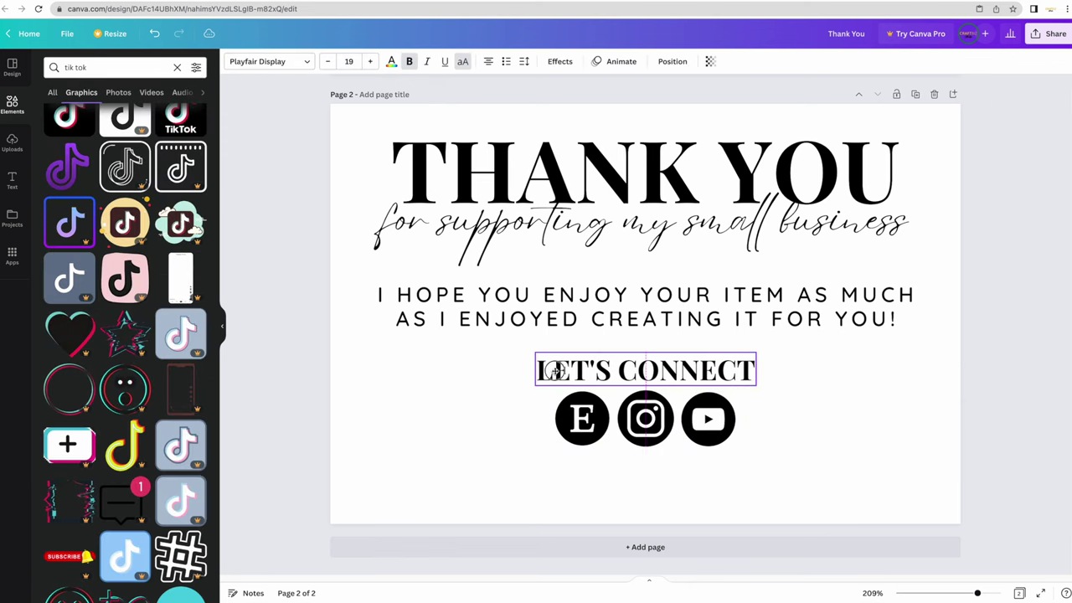
pyautogui.click(478, 362)
pyautogui.moveTo(470, 362); pyautogui.dragTo(749, 433)
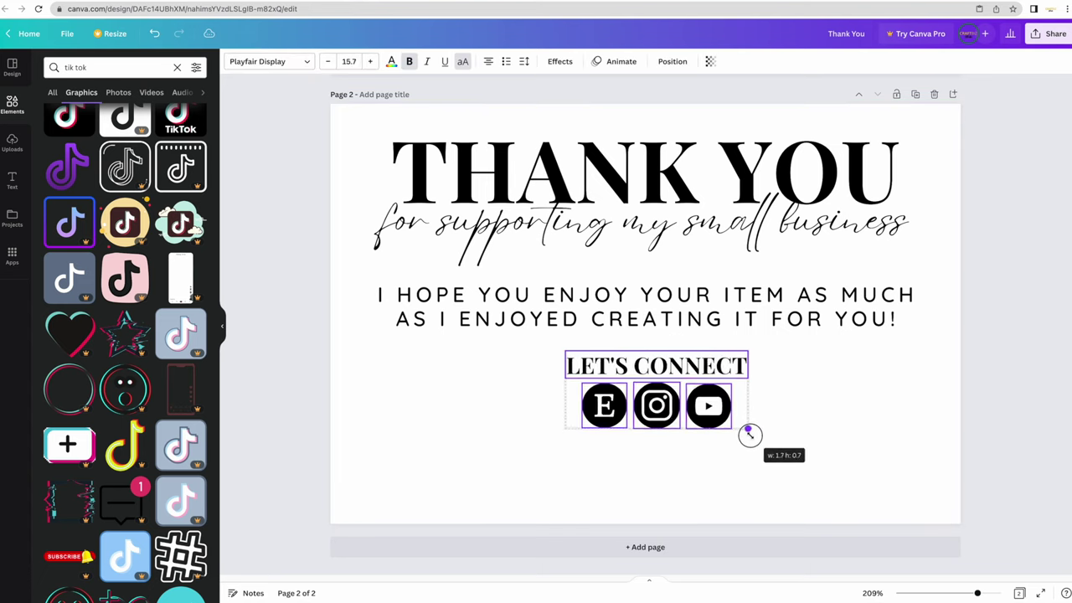
pyautogui.moveTo(704, 401); pyautogui.dragTo(695, 392)
pyautogui.click(790, 314)
pyautogui.moveTo(790, 314); pyautogui.dragTo(790, 311)
pyautogui.click(802, 419)
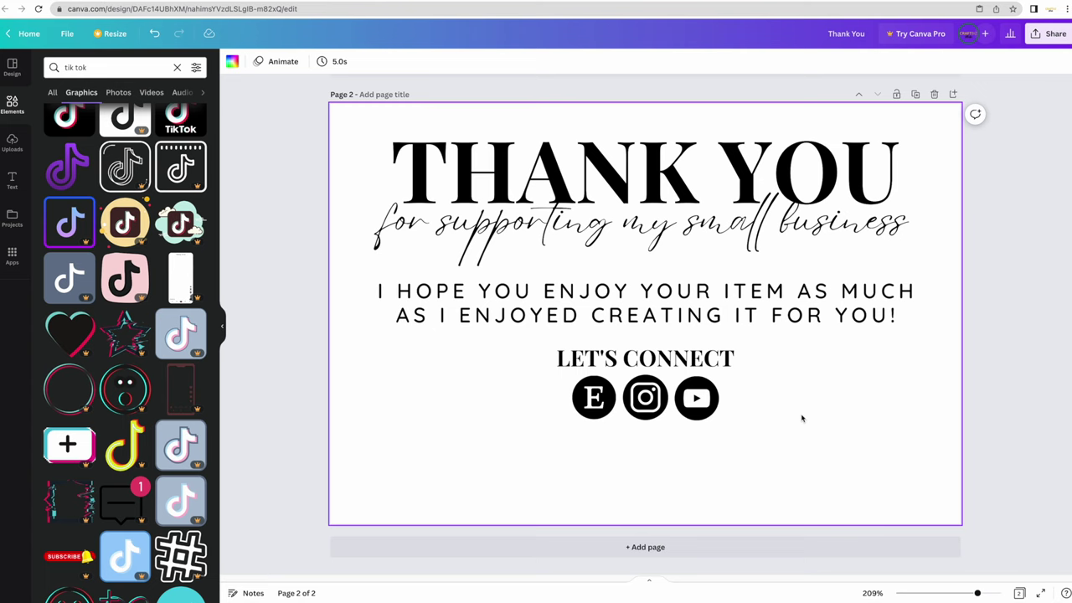
pyautogui.click(635, 292)
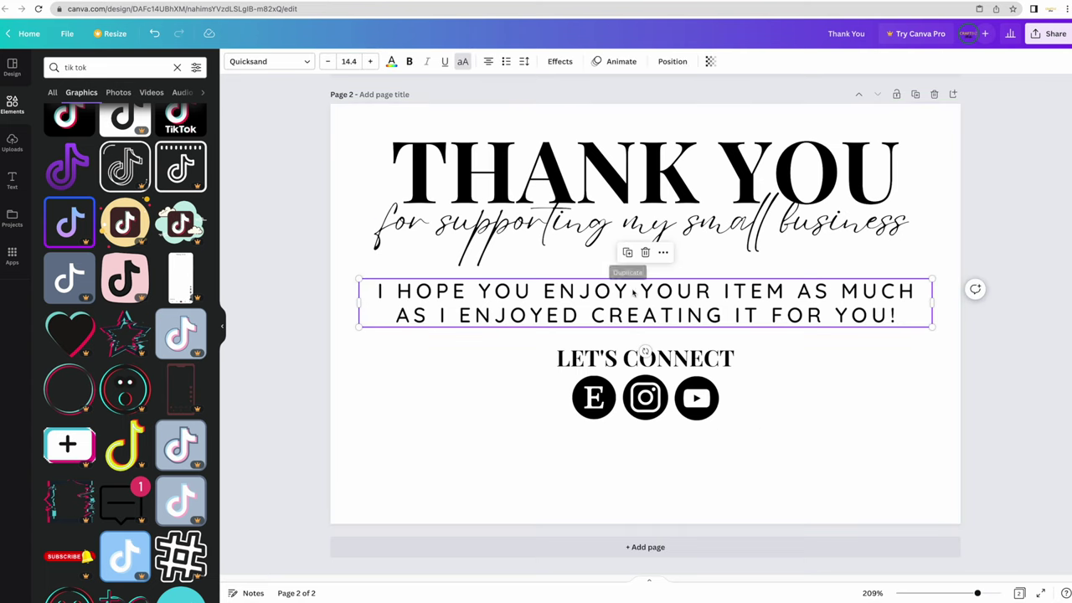
pyautogui.click(629, 257)
pyautogui.moveTo(636, 495); pyautogui.dragTo(636, 469)
pyautogui.doubleClick(637, 470)
pyautogui.write('www.craftbiz')
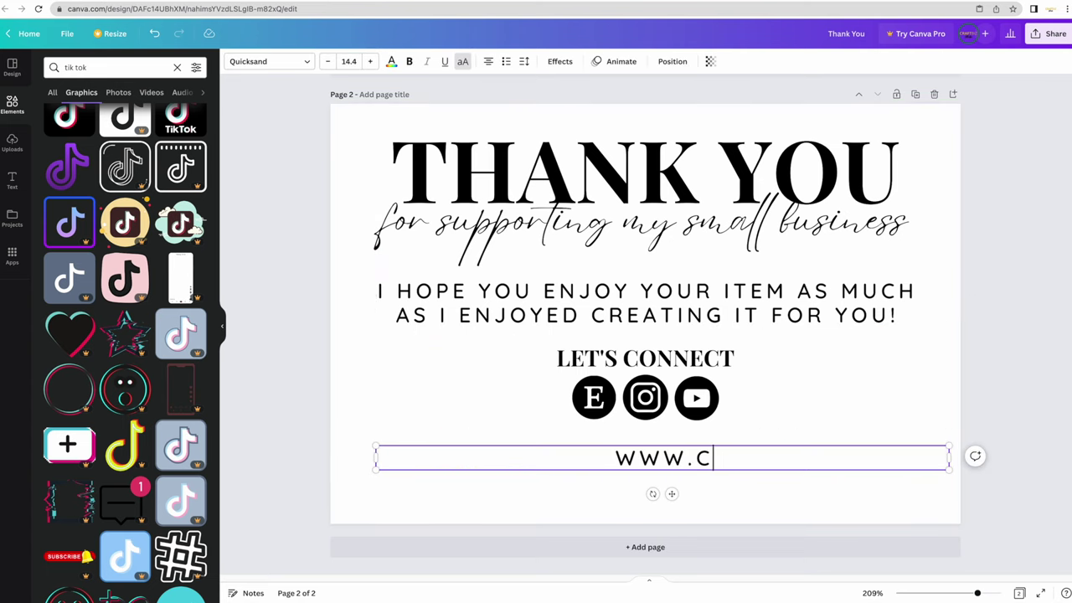
pyautogui.write('studio.cok')
pyautogui.press('BackSpace')
pyautogui.write('m')
pyautogui.moveTo(951, 469); pyautogui.dragTo(711, 458)
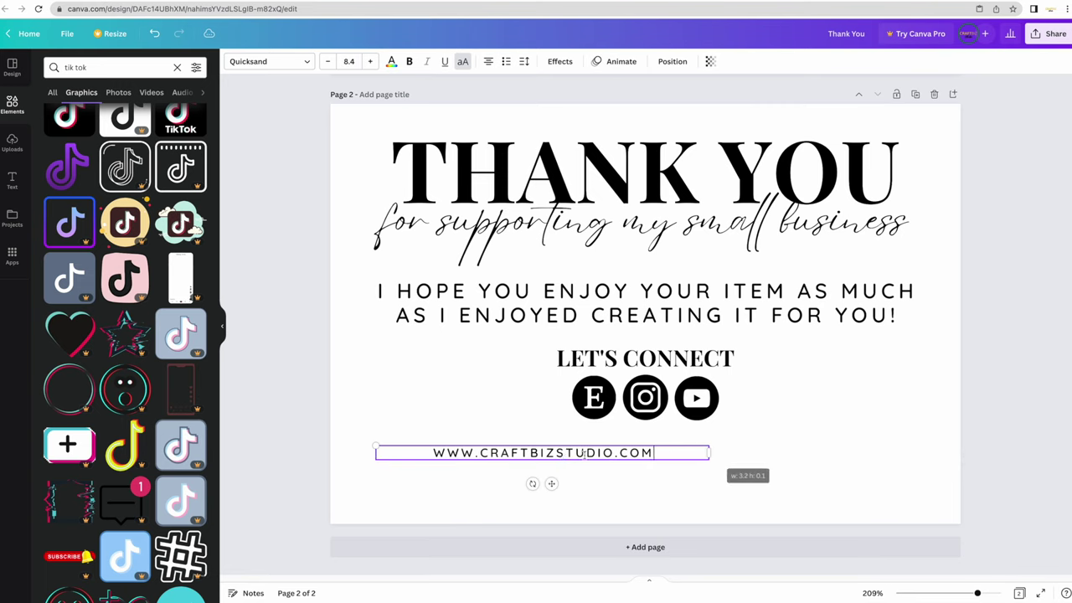
pyautogui.moveTo(555, 477); pyautogui.dragTo(597, 447)
pyautogui.write('| etsy.com/shop/')
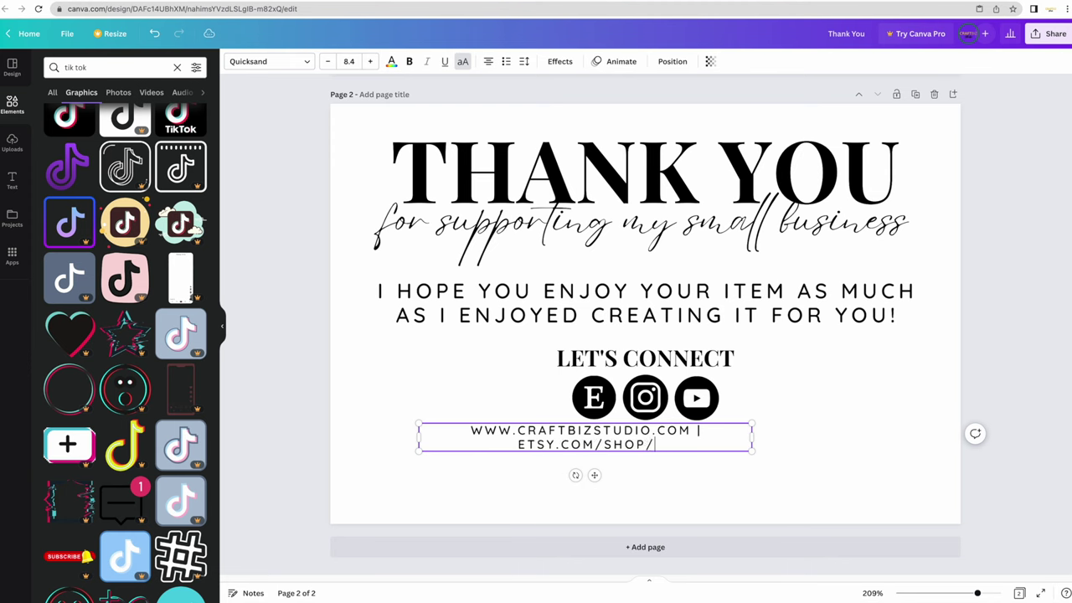
pyautogui.write('craftbizstudio')
pyautogui.moveTo(752, 437); pyautogui.dragTo(938, 438)
pyautogui.moveTo(675, 444); pyautogui.dragTo(639, 446)
# - Copy the script tagline below the address as 'love your order? Let us know what you think', resized and centred
pyautogui.click(642, 243)
pyautogui.hotkey('ctrl', 'd')
pyautogui.moveTo(650, 252); pyautogui.dragTo(640, 494)
pyautogui.write('lo')
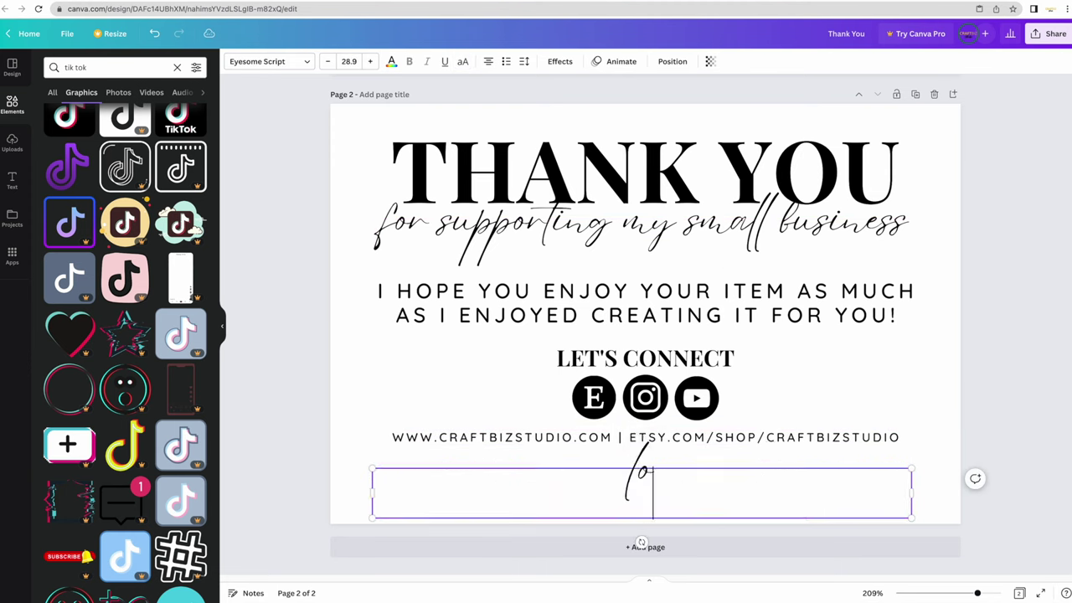
pyautogui.write('ve your order?')
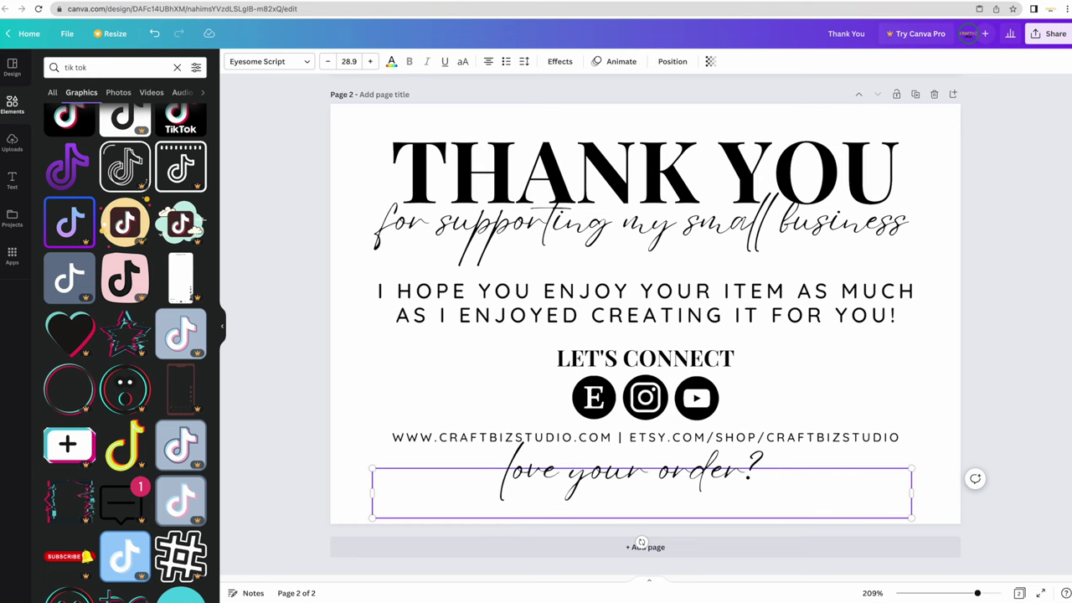
pyautogui.write(' Let us know what you think')
pyautogui.moveTo(372, 513); pyautogui.dragTo(157, 486)
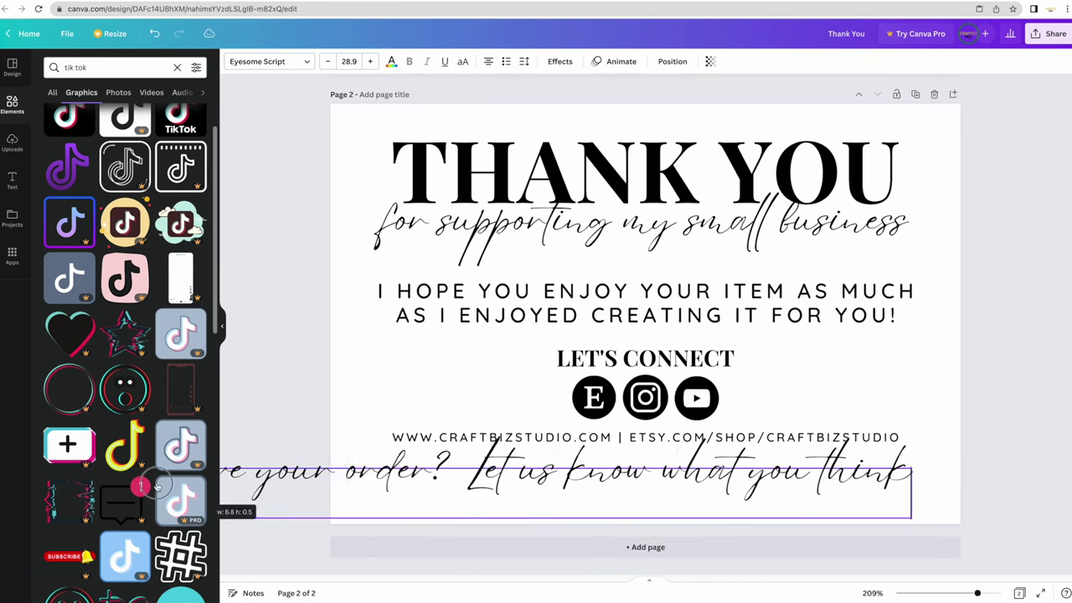
pyautogui.moveTo(912, 518); pyautogui.dragTo(746, 495)
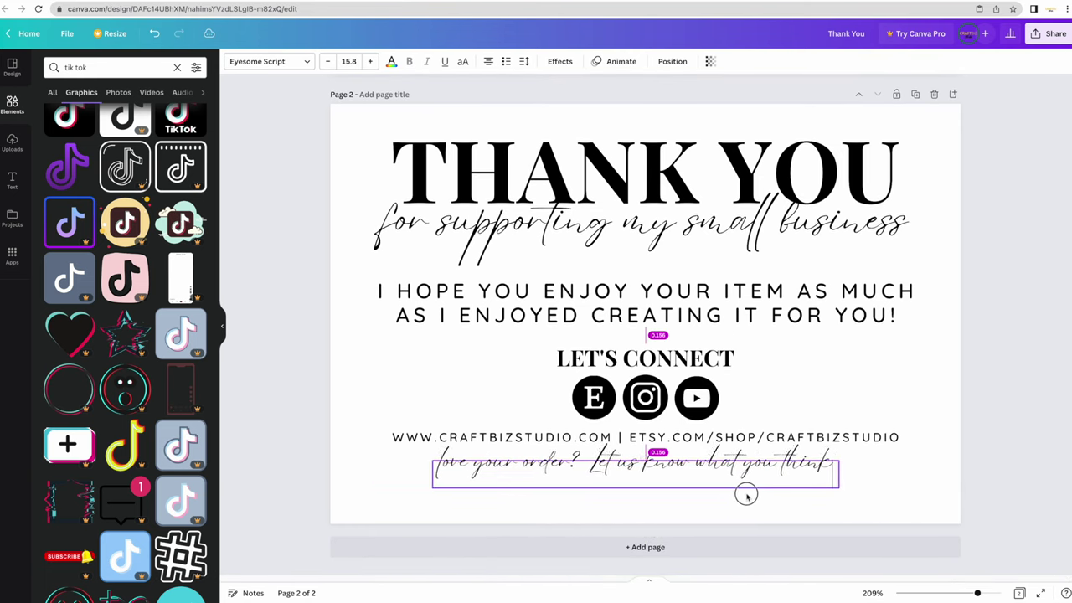
pyautogui.click(672, 62)
pyautogui.click(377, 503)
# - Place a black five-star graphic below the 'love your order?' script line
pyautogui.click(177, 67)
pyautogui.write('f')
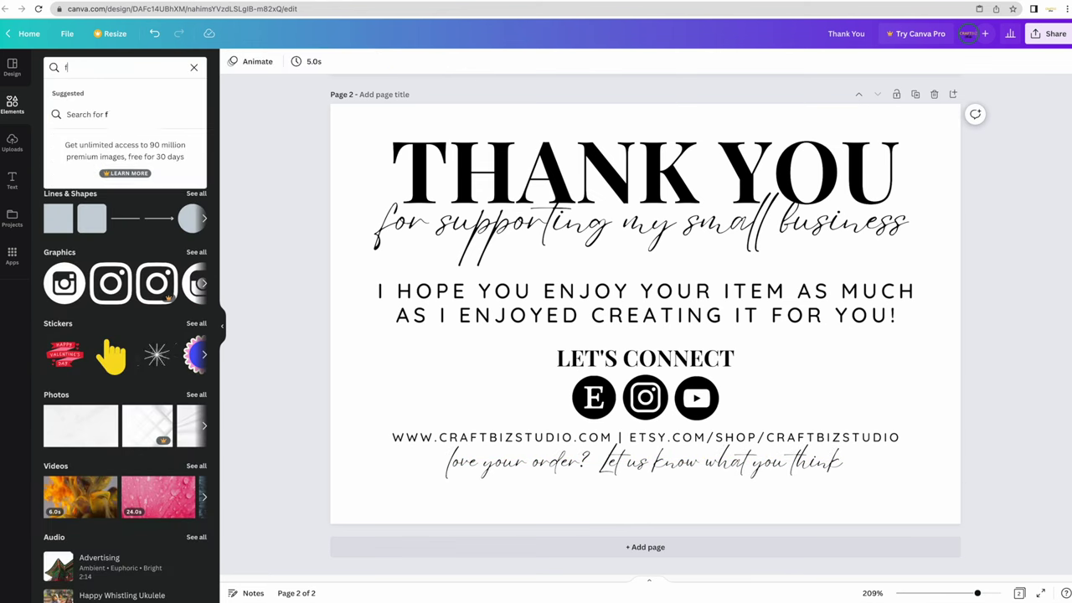
pyautogui.write('ive stars')
pyautogui.press('Return')
pyautogui.moveTo(117, 198); pyautogui.dragTo(645, 496)
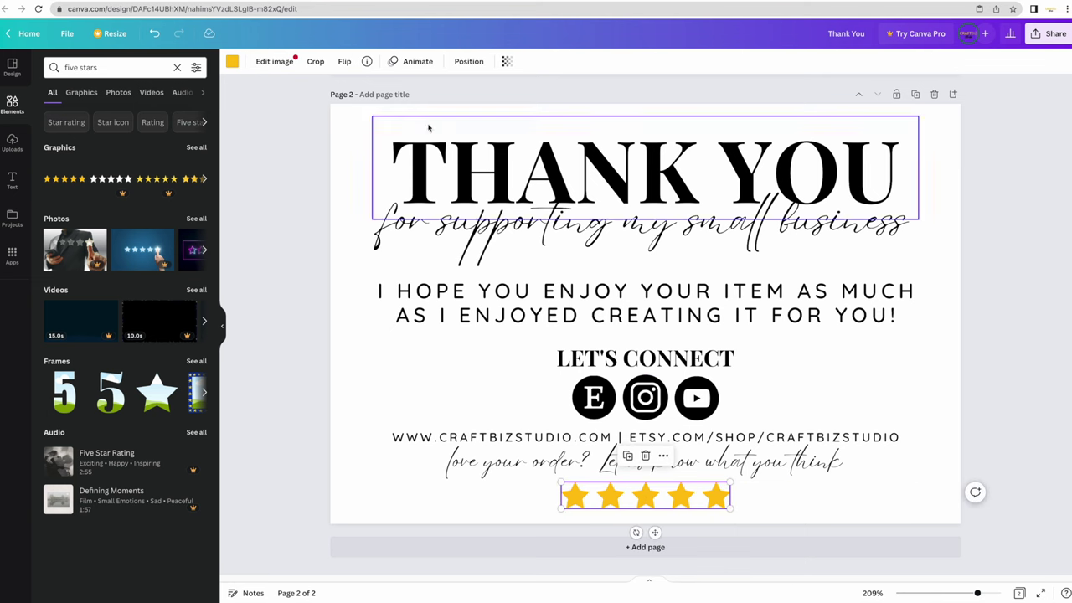
pyautogui.click(469, 61)
pyautogui.click(232, 61)
pyautogui.click(79, 122)
pyautogui.click(232, 61)
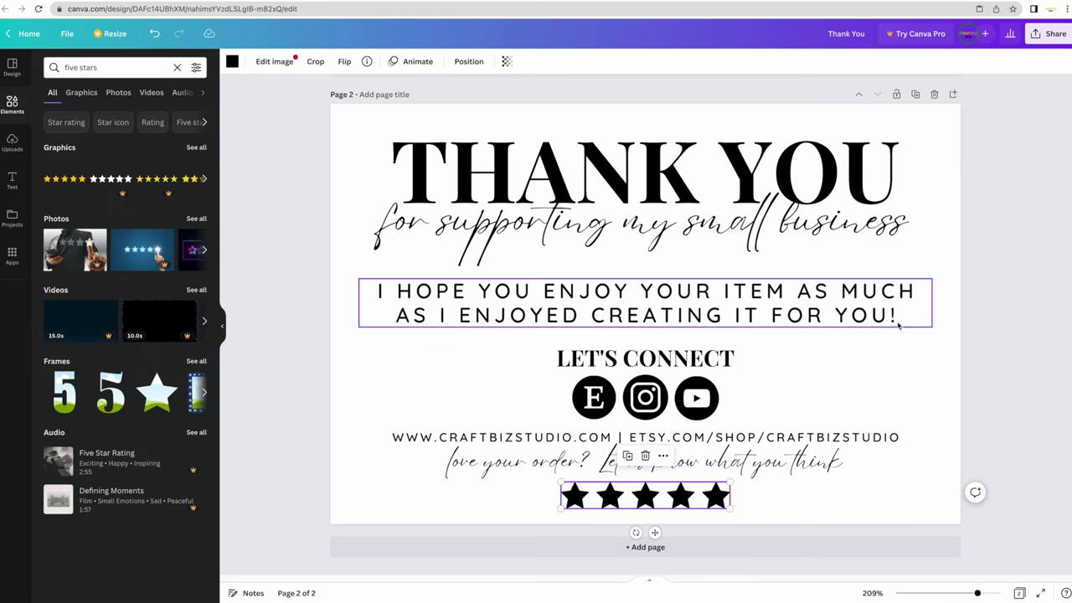
# - Move the message, social icons and web address line up slightly to tighten spacing
pyautogui.moveTo(675, 317); pyautogui.dragTo(675, 308)
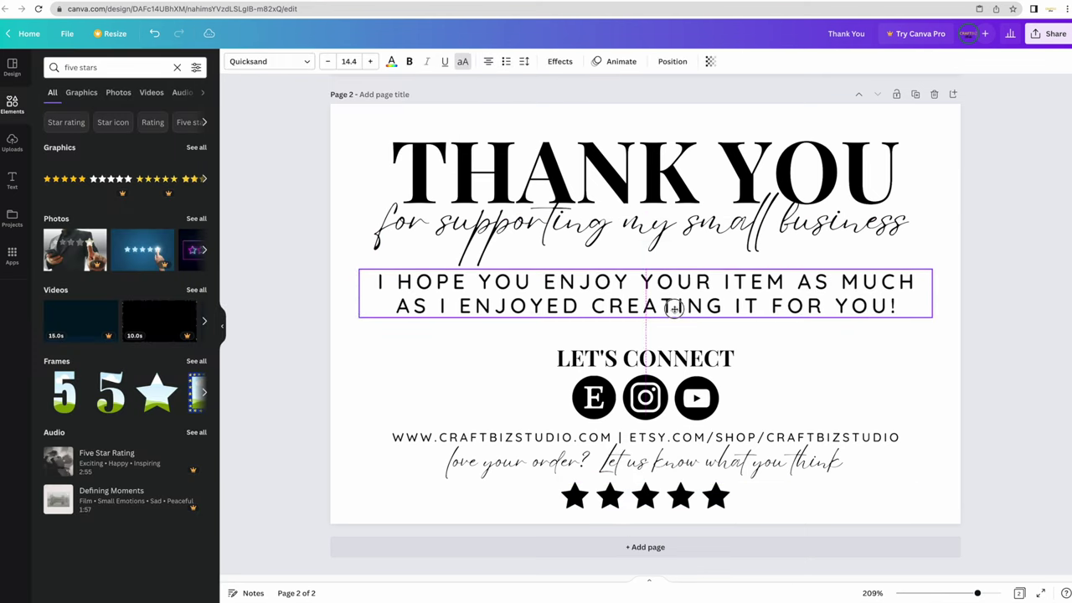
pyautogui.click(645, 397)
pyautogui.moveTo(645, 397); pyautogui.dragTo(645, 384)
pyautogui.moveTo(880, 437); pyautogui.dragTo(880, 419)
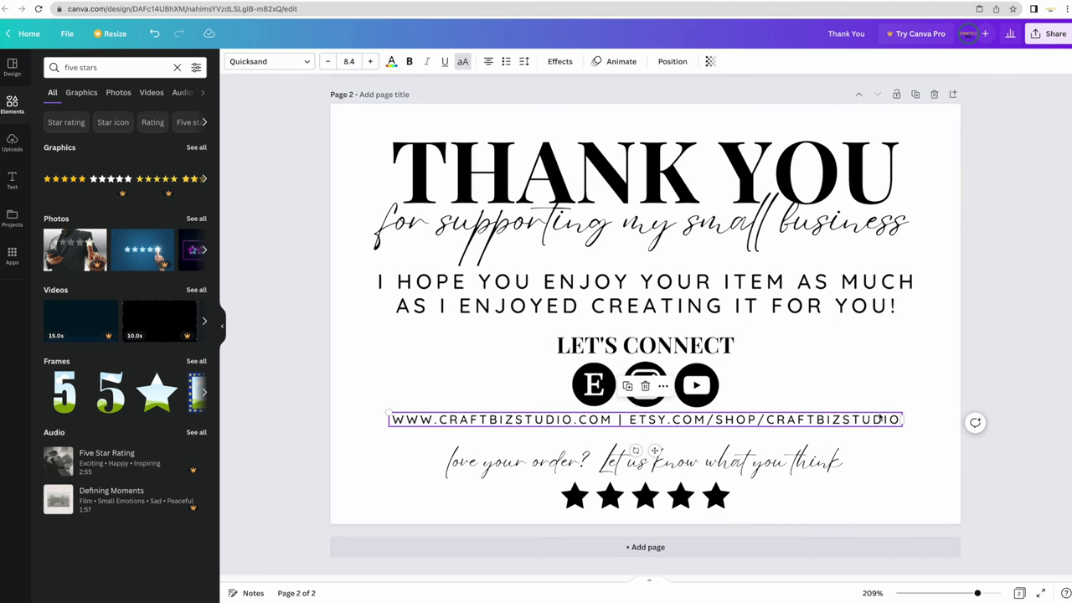
pyautogui.click(826, 466)
pyautogui.click(986, 294)
# - Scroll between both pages to review the card, ending on the black front
pyautogui.scroll(1, 1039, 310)
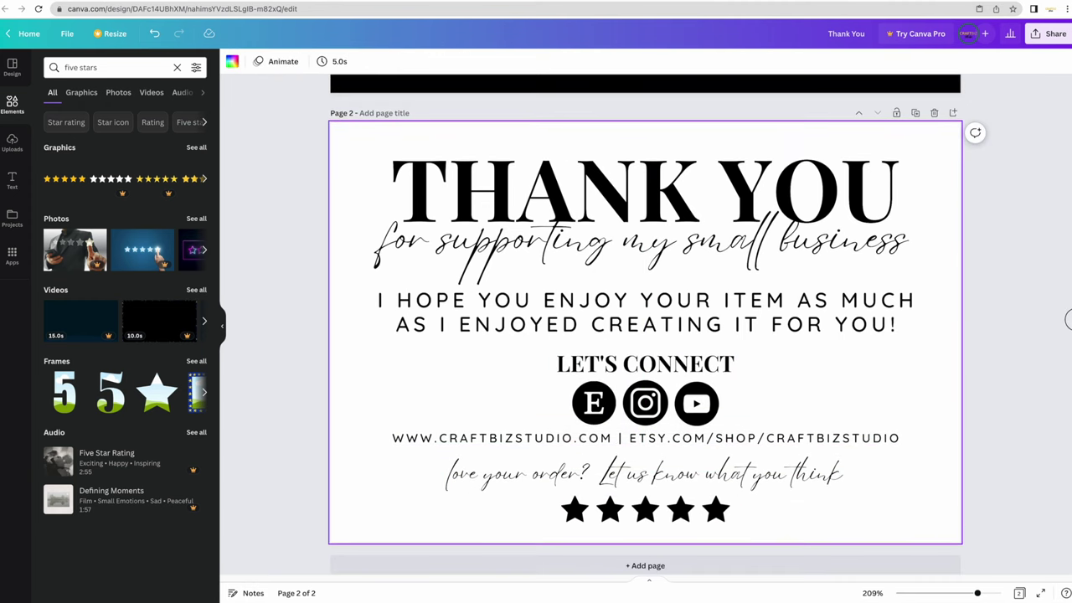
pyautogui.scroll(5, 1068, 319)
pyautogui.scroll(-5, 1037, 209)
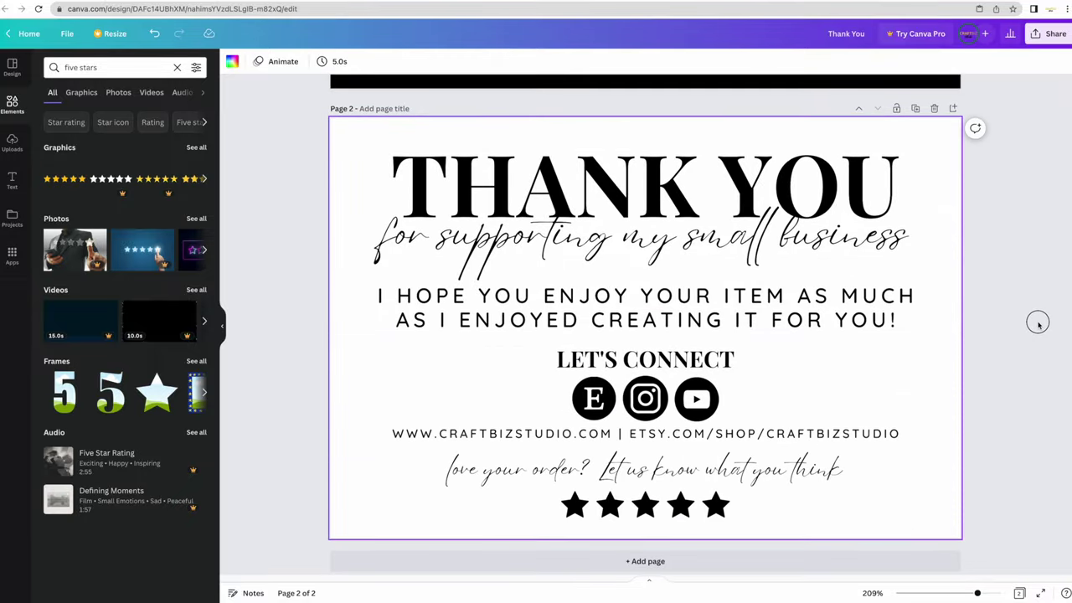
pyautogui.scroll(5, 1042, 192)
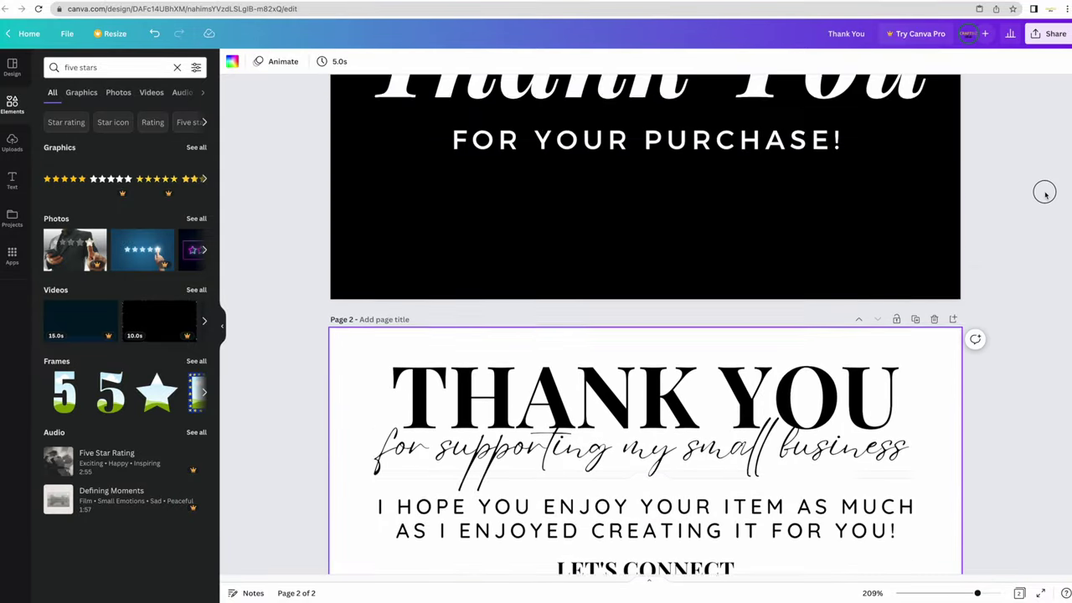
pyautogui.scroll(-3, 1052, 106)
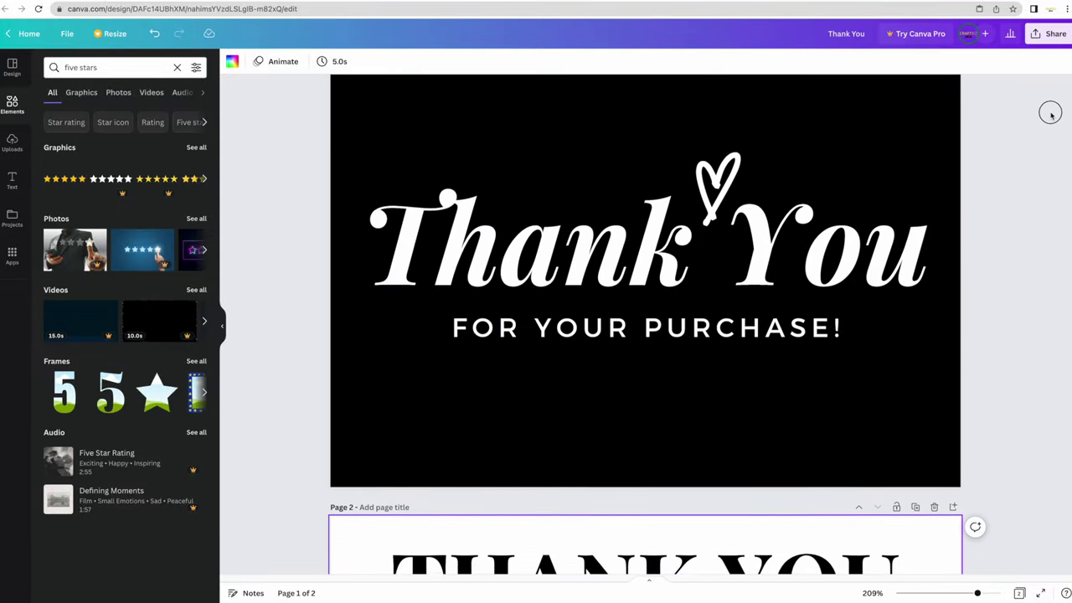
pyautogui.scroll(-1, 1036, 227)
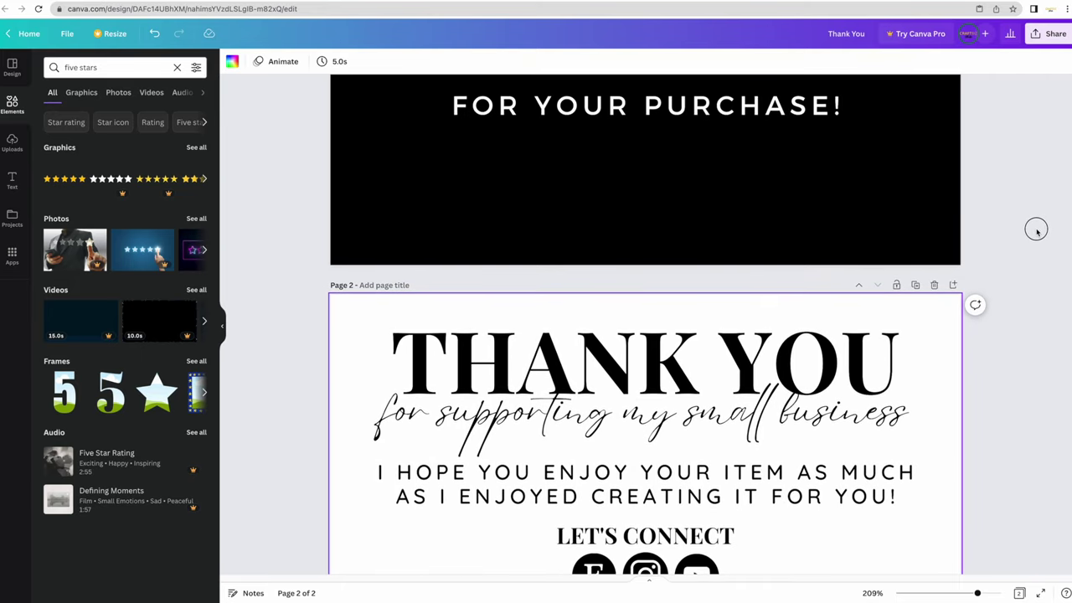
pyautogui.scroll(3, 1036, 230)
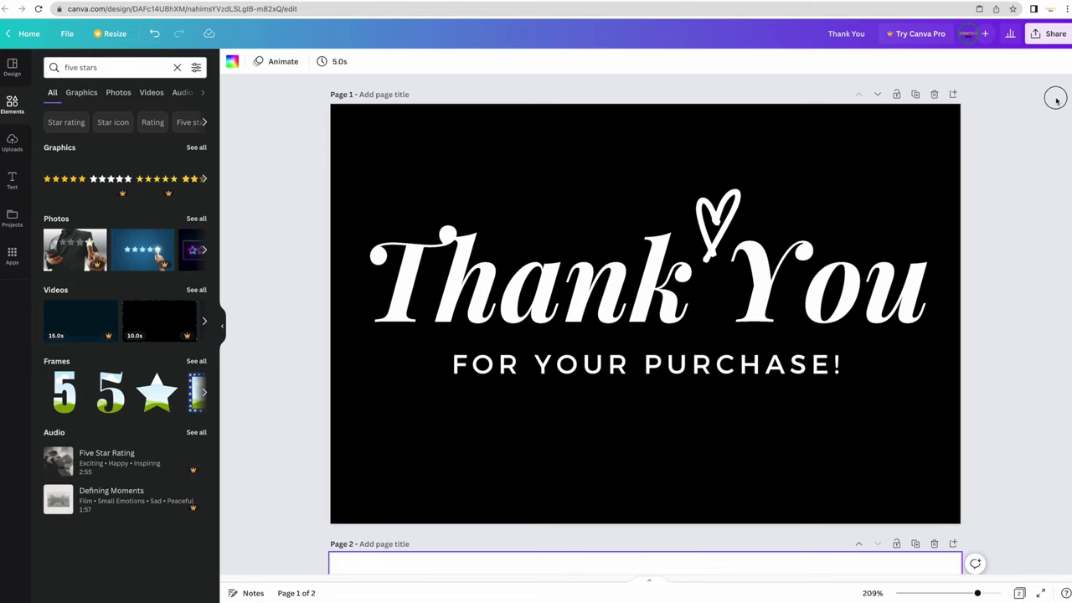
# - Start a print order with Postcards (Landscape) as the product
pyautogui.click(1047, 35)
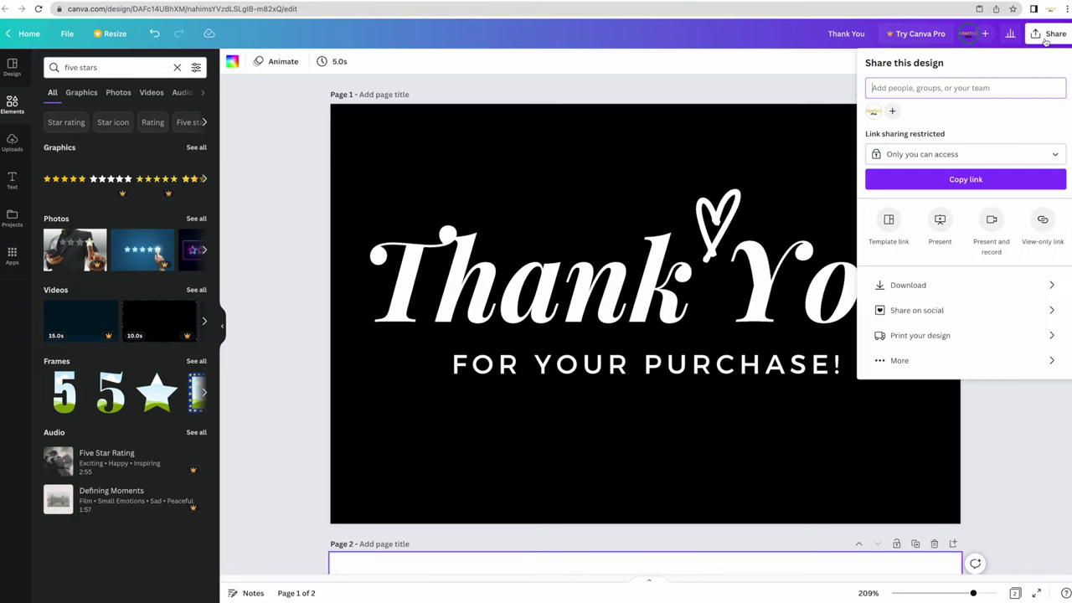
pyautogui.click(1051, 336)
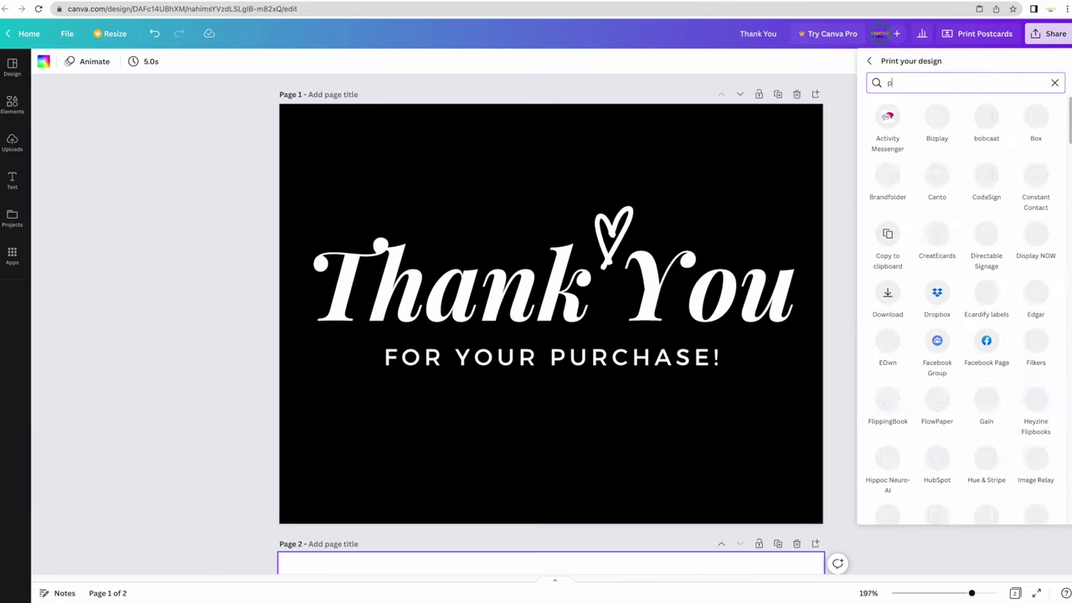
pyautogui.write('ostcard')
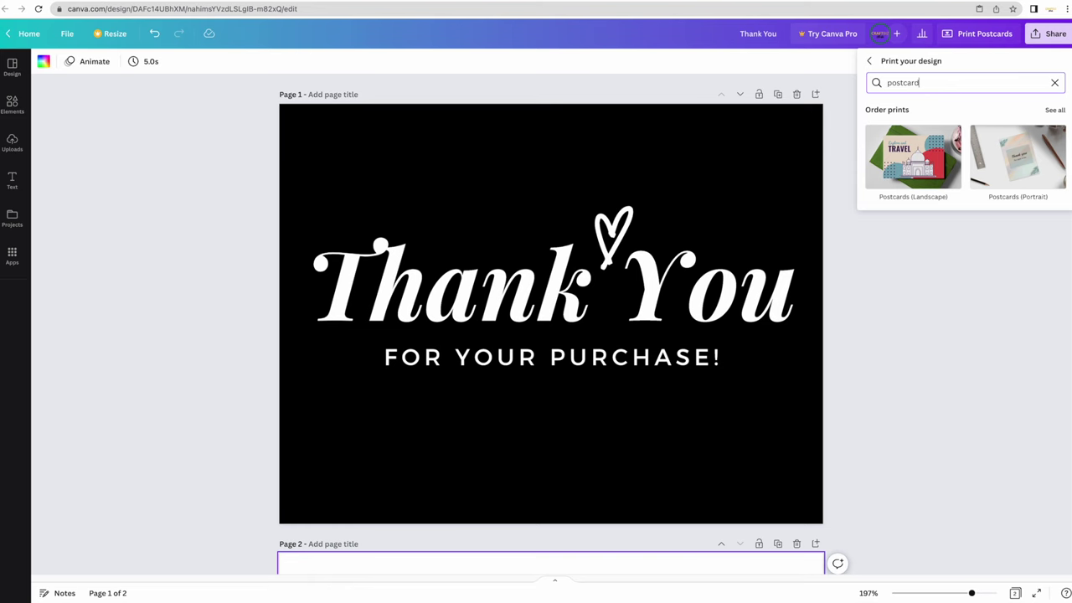
pyautogui.click(913, 157)
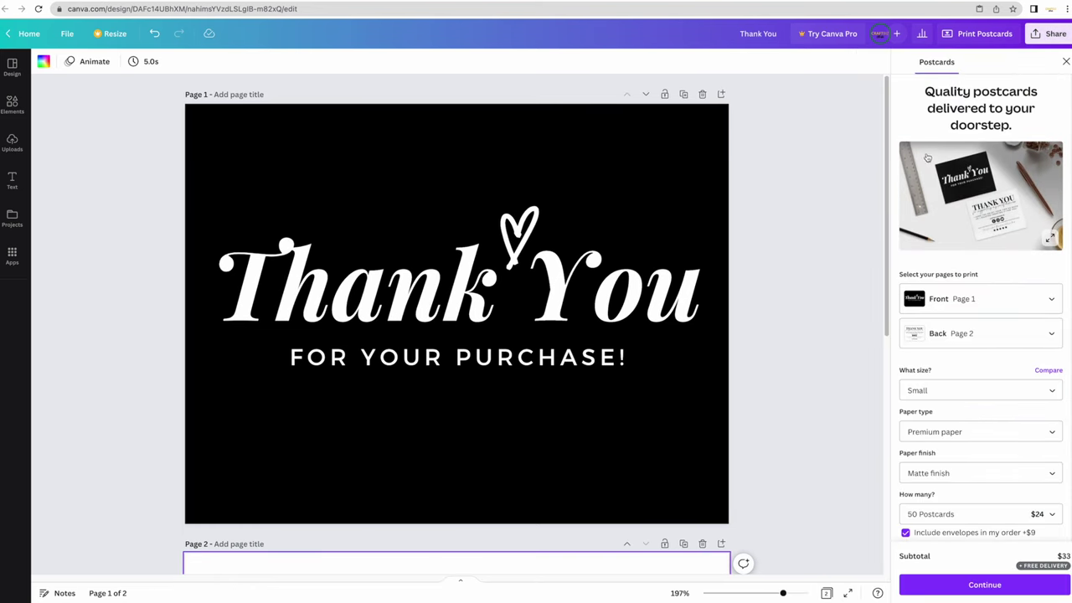
# - Order 25 Large postcards, continue to the final print check, and download a PDF proof
pyautogui.scroll(-2, 1039, 318)
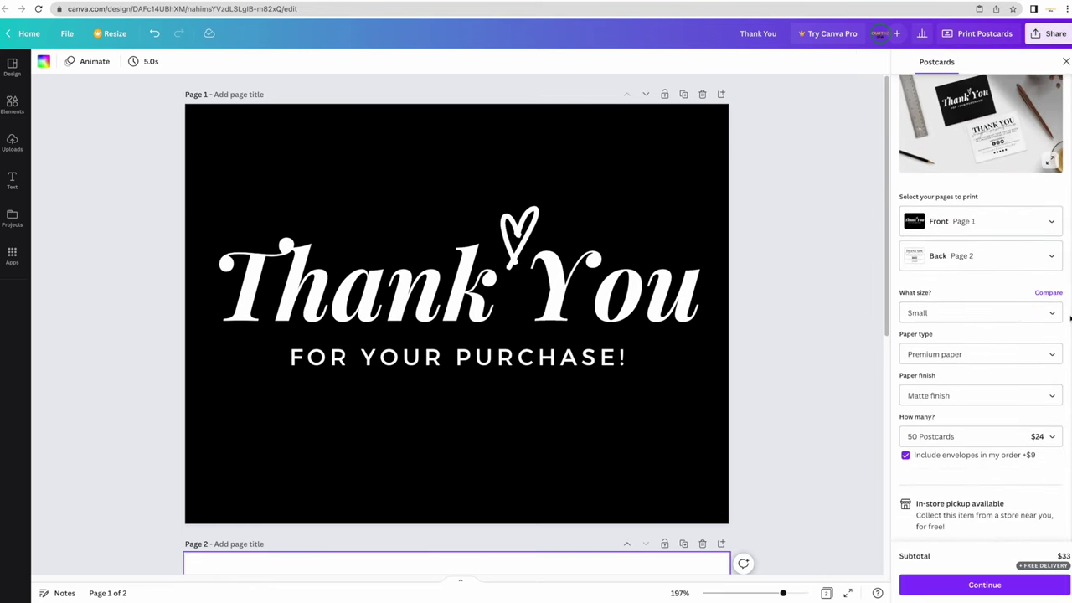
pyautogui.click(1043, 316)
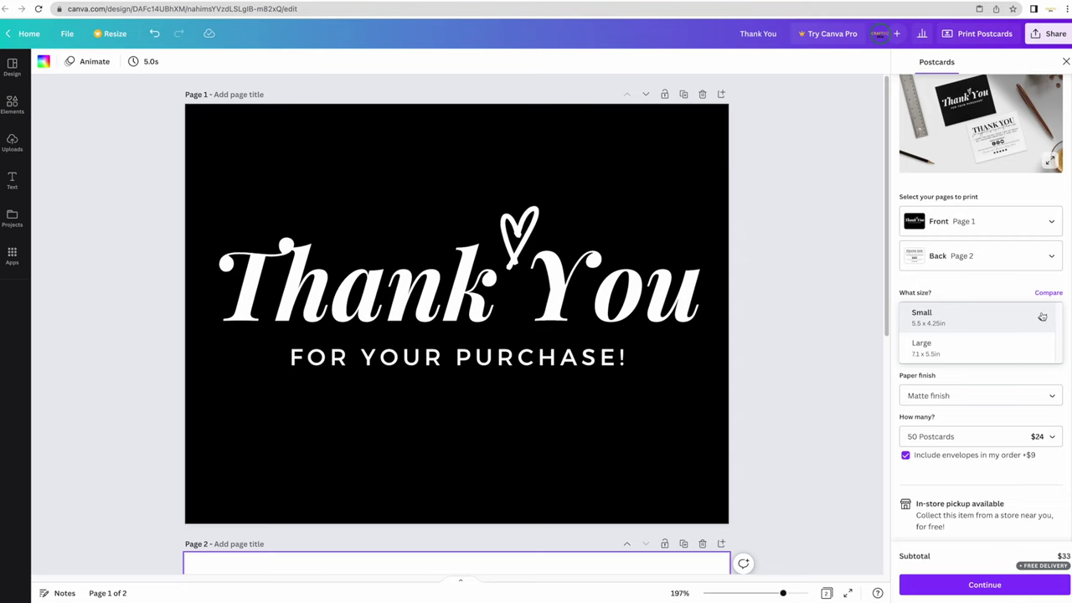
pyautogui.click(996, 432)
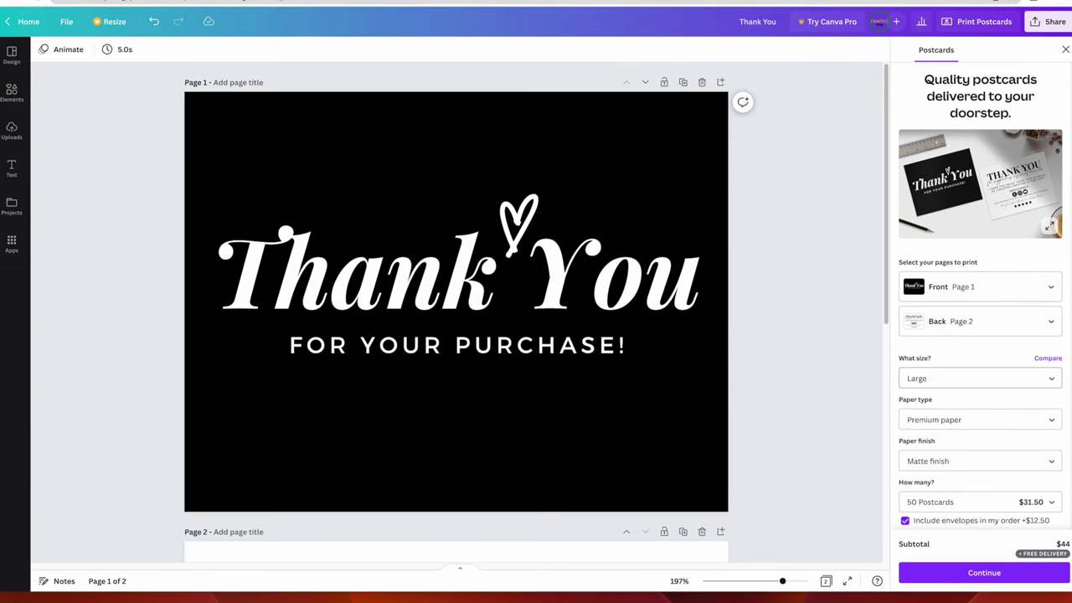
pyautogui.moveTo(1068, 144); pyautogui.dragTo(1068, 239)
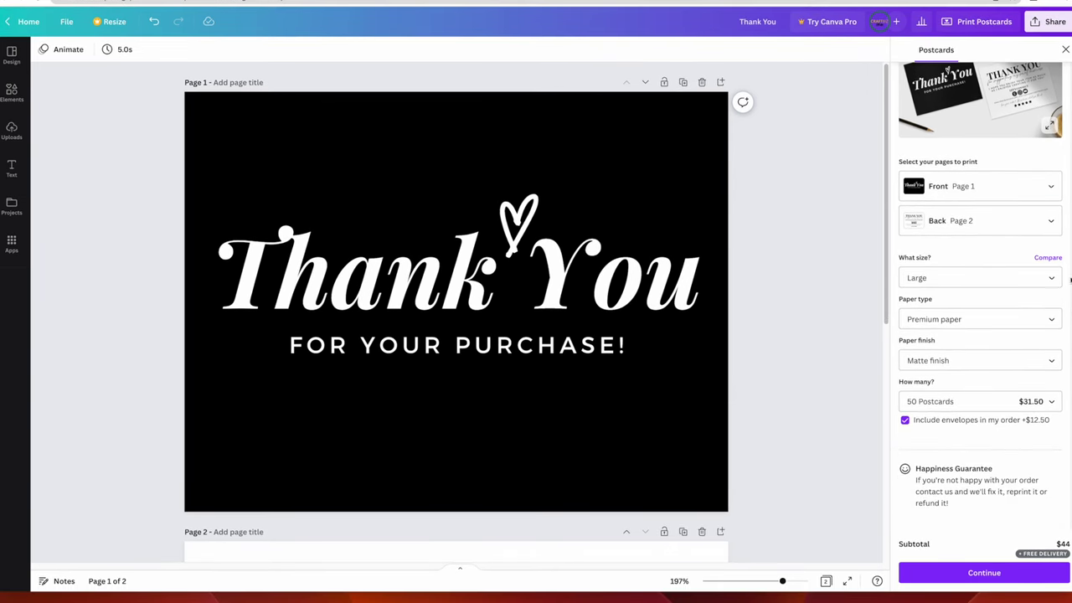
pyautogui.click(1006, 401)
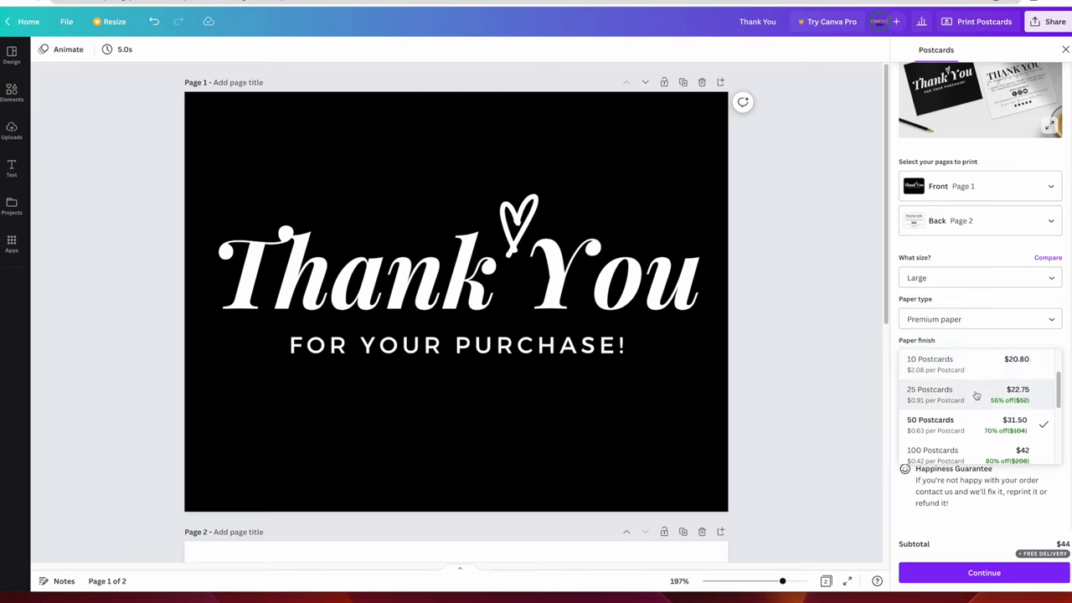
pyautogui.click(977, 393)
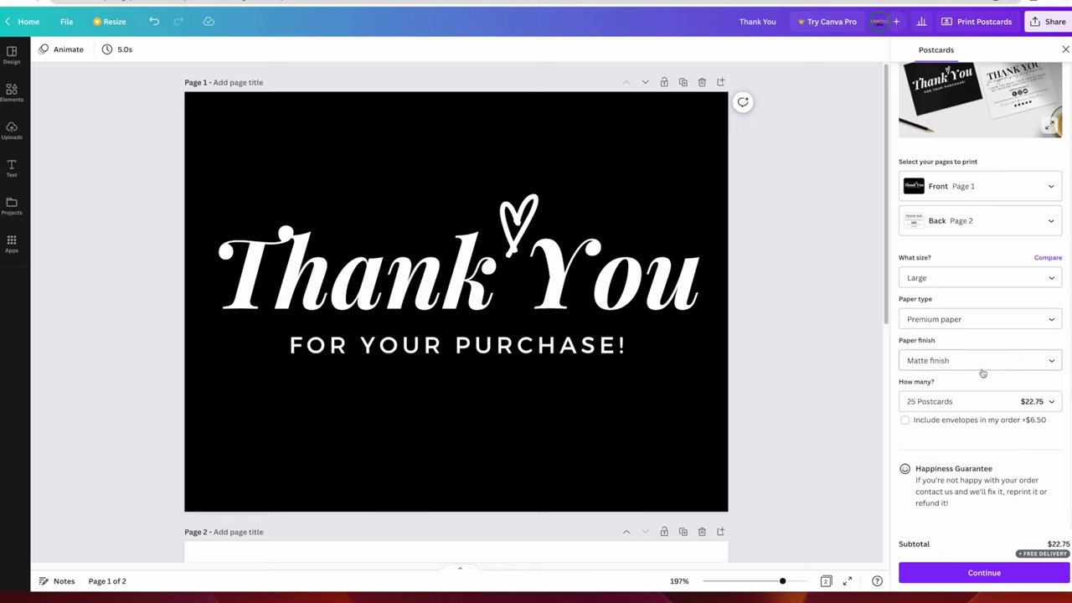
pyautogui.click(1020, 577)
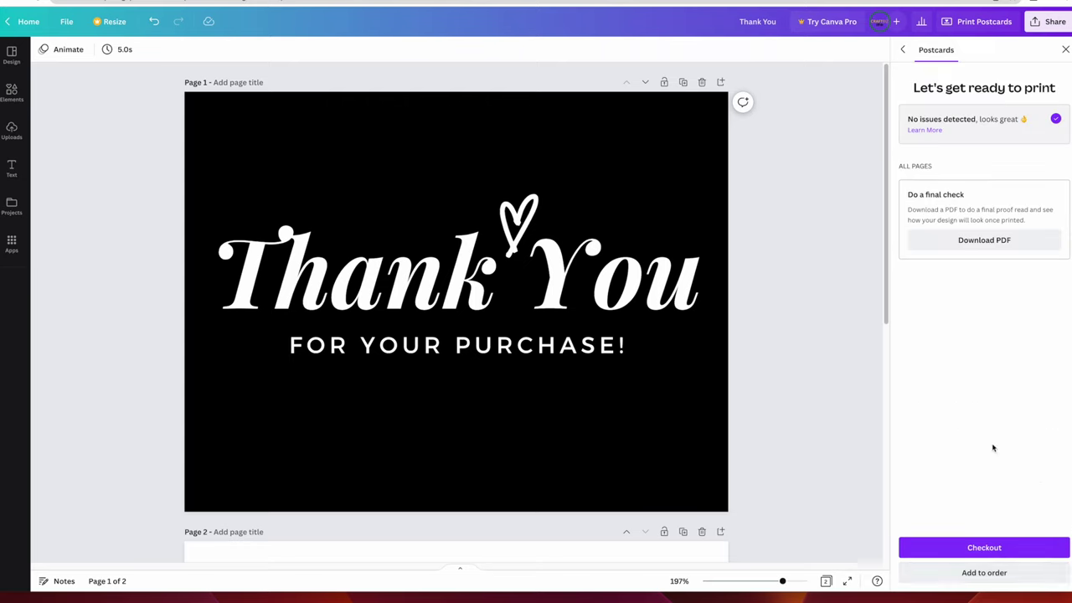
pyautogui.click(995, 241)
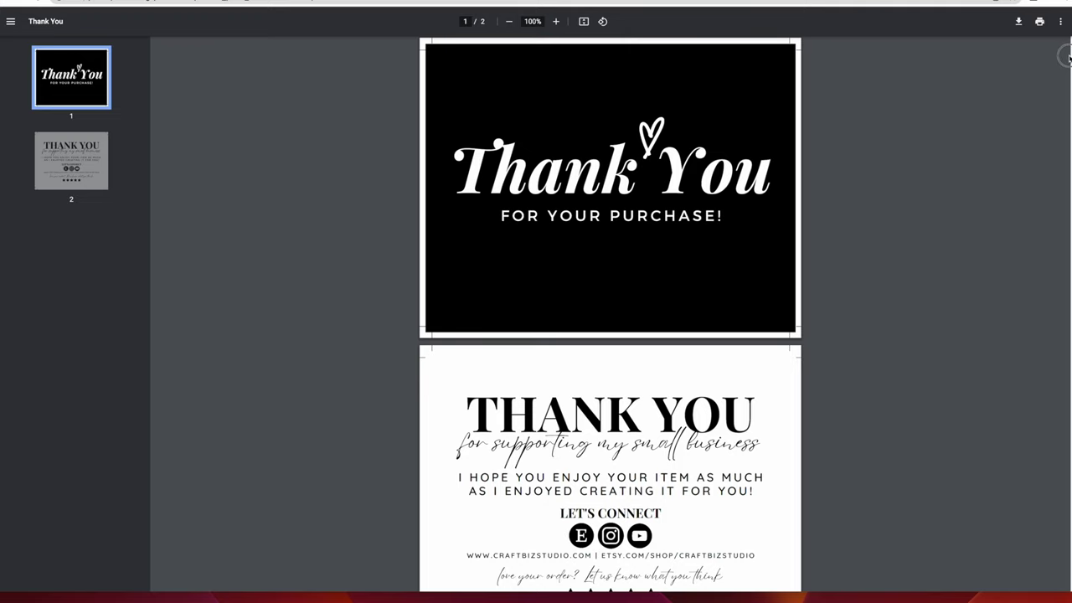
# - Scroll the PDF proof to check the back page ending in five black stars
pyautogui.scroll(-2, 1067, 156)
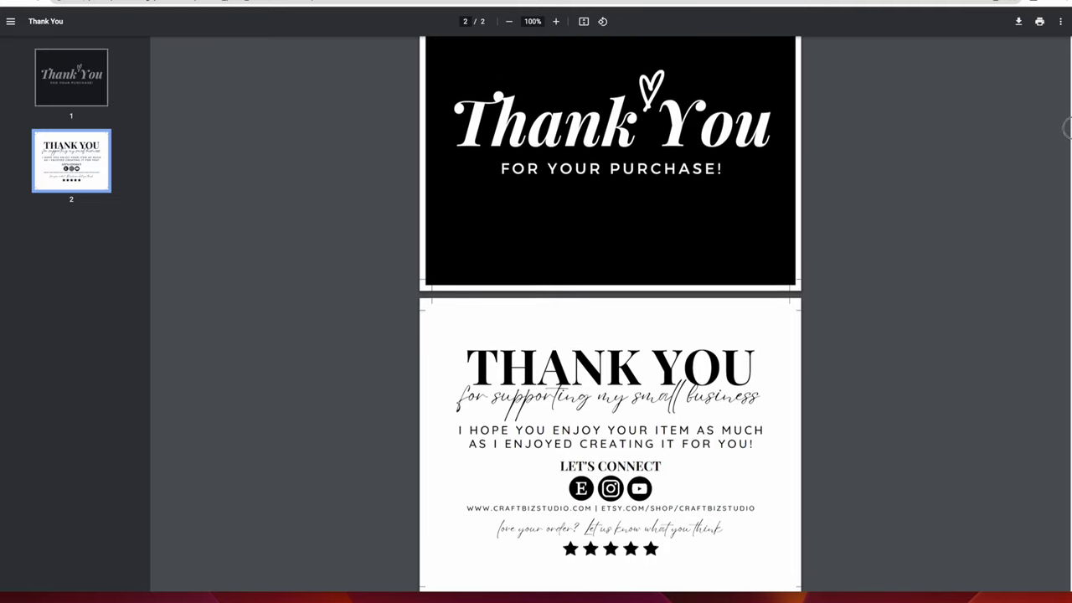